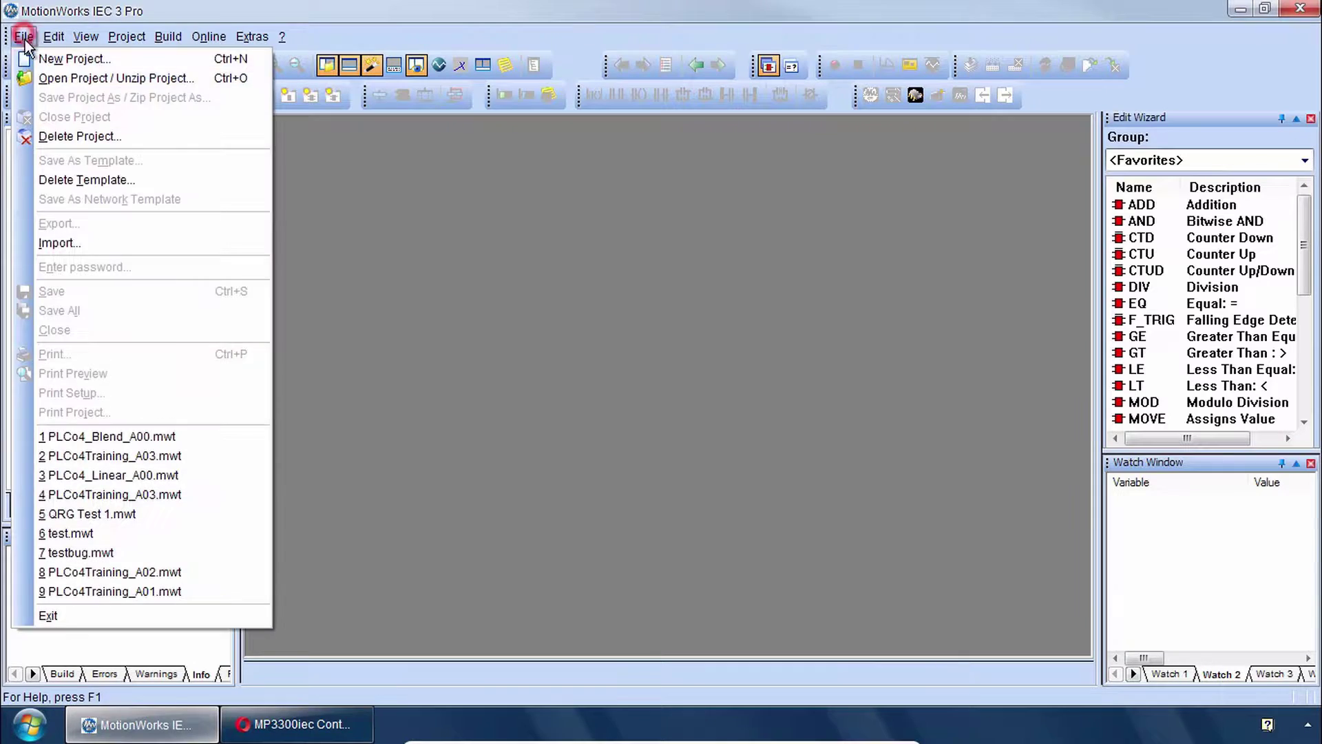
pyautogui.click(64, 79)
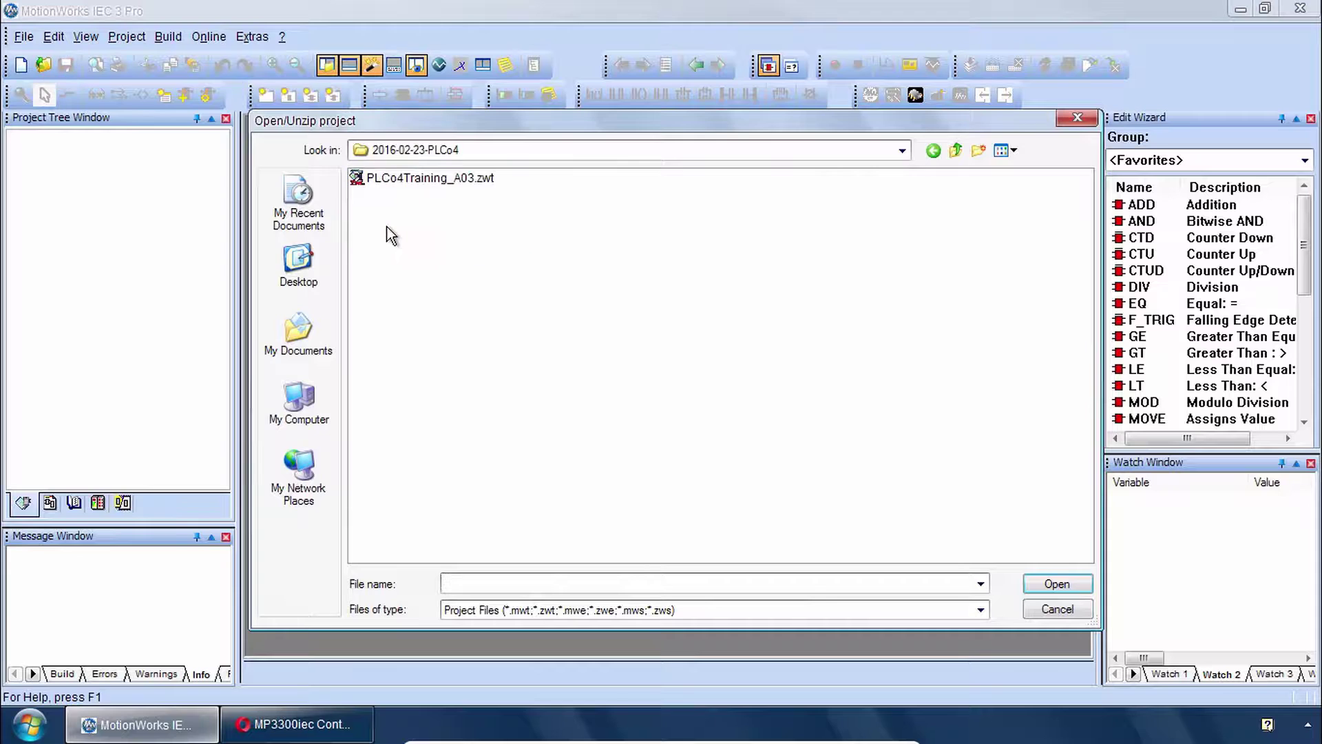
pyautogui.click(382, 180)
pyautogui.click(1057, 584)
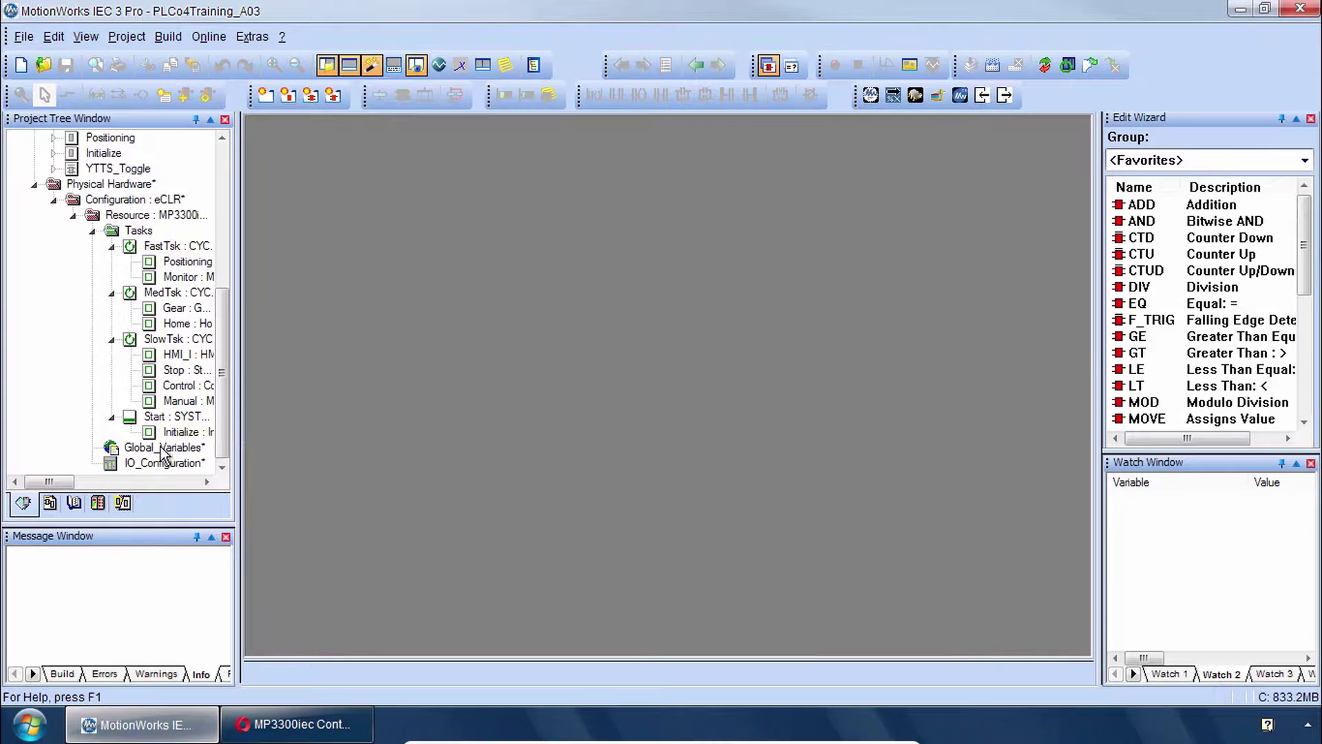
pyautogui.doubleClick(162, 451)
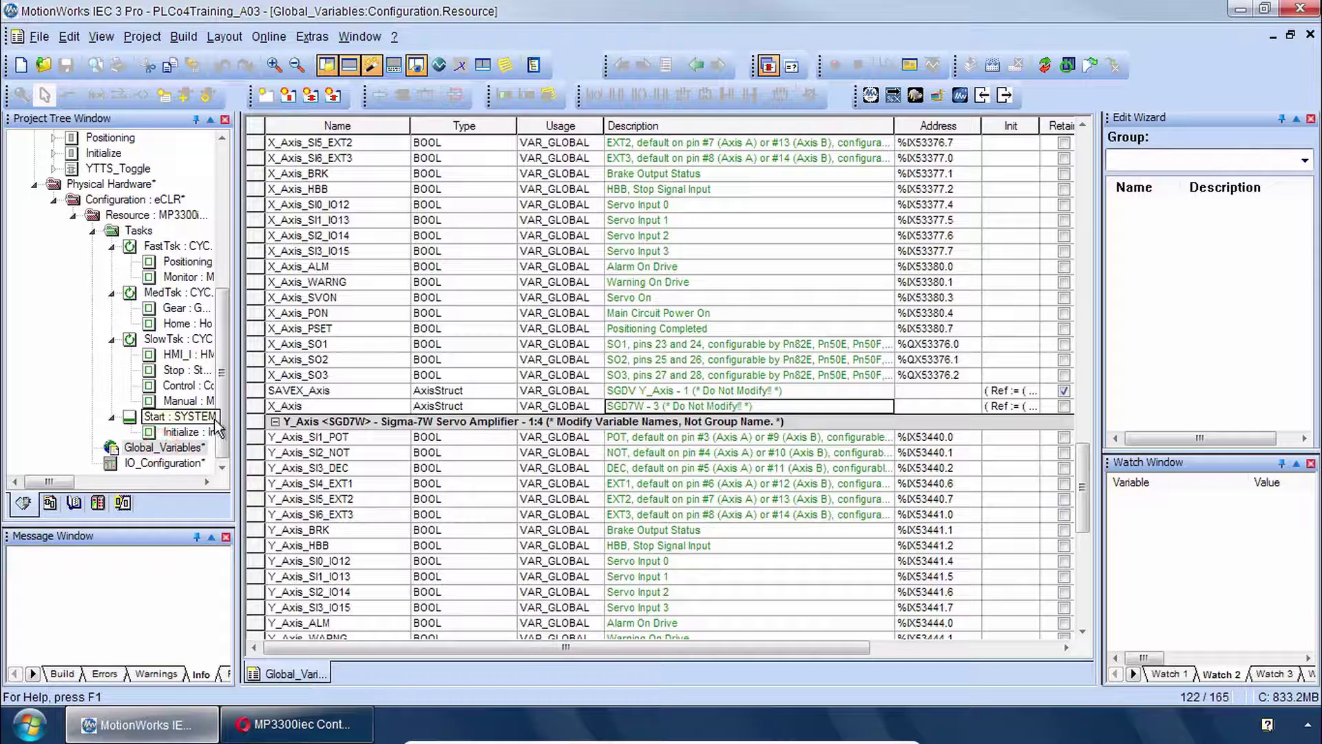
pyautogui.doubleClick(484, 420)
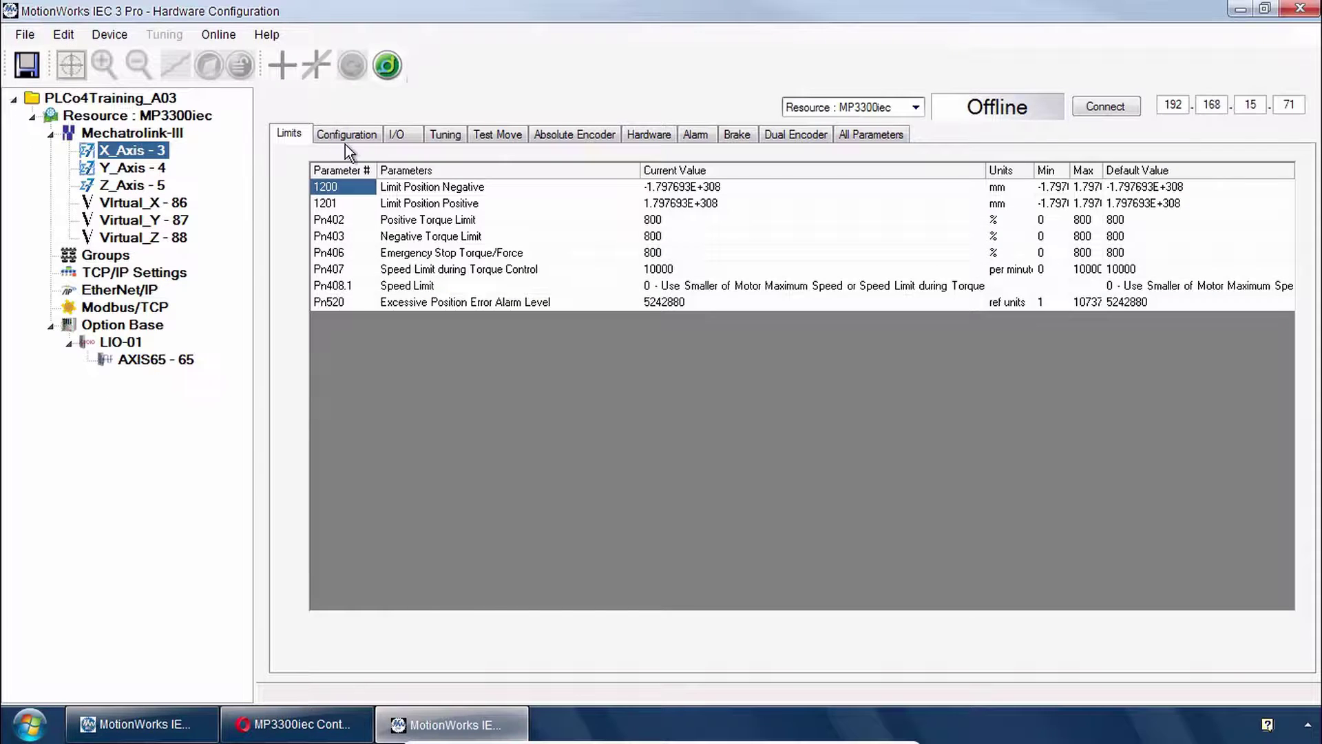
pyautogui.click(353, 136)
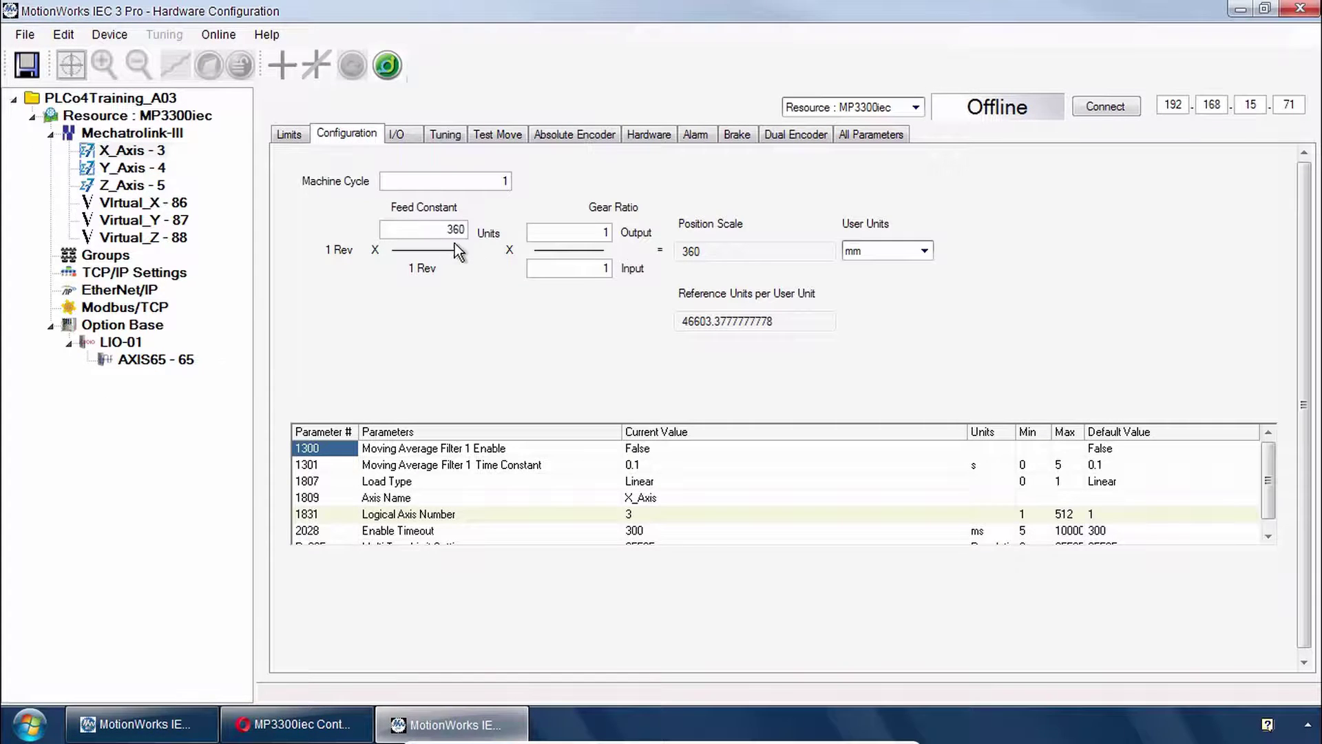
pyautogui.click(1105, 106)
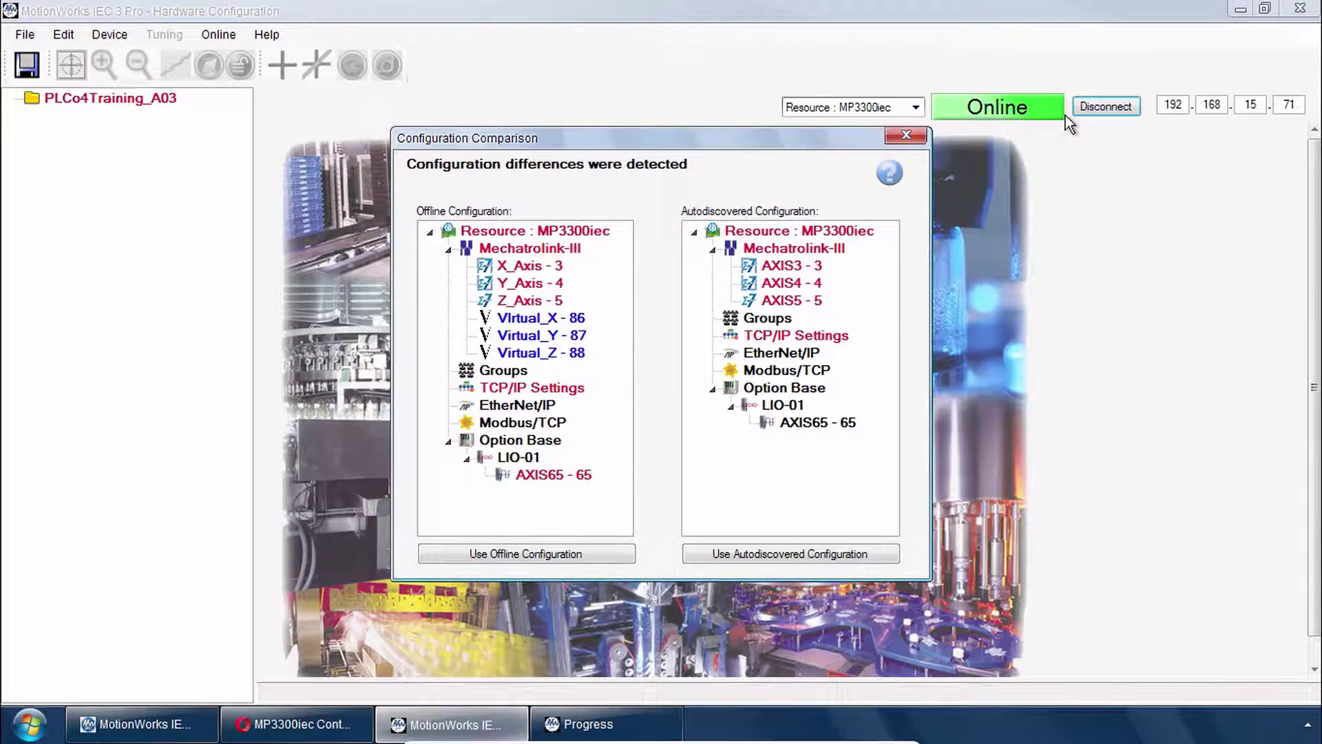
pyautogui.click(502, 556)
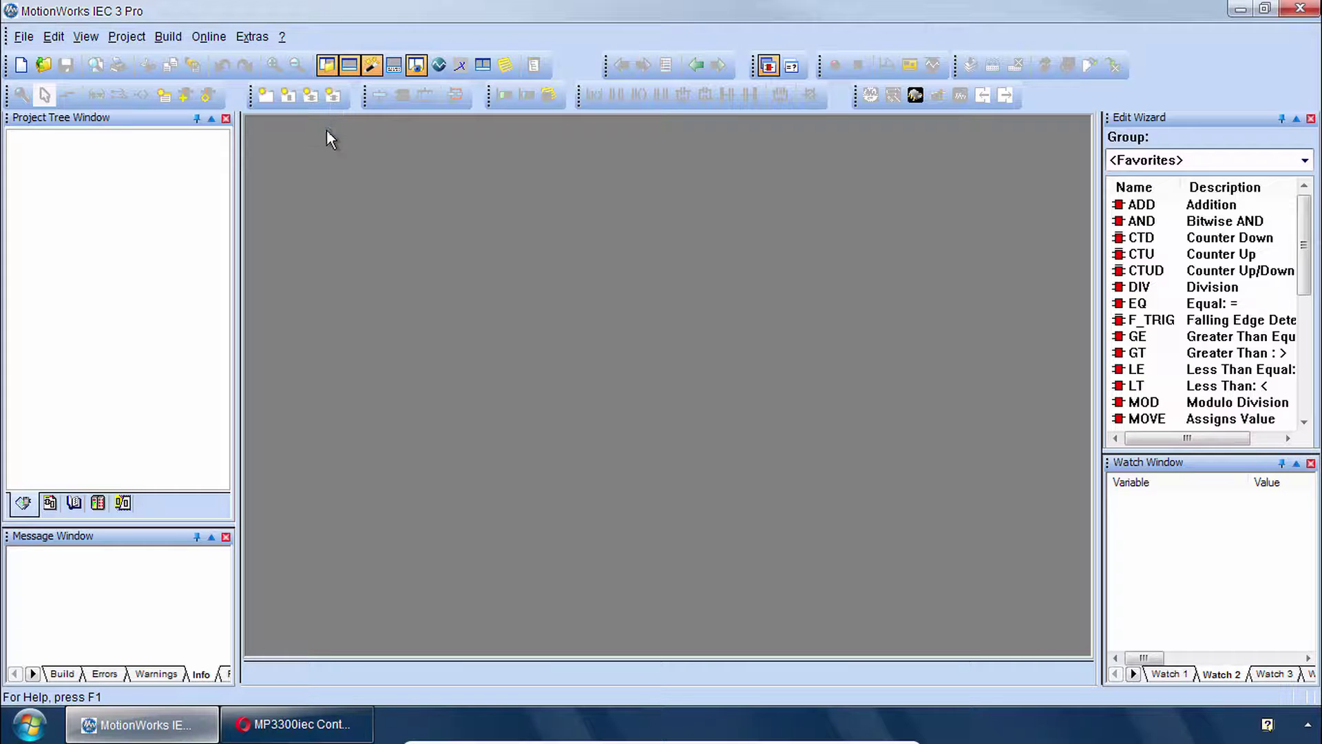
# - View the MotionWorks IEC 3 Pro version information from the ? > Info... menu
pyautogui.click(283, 38)
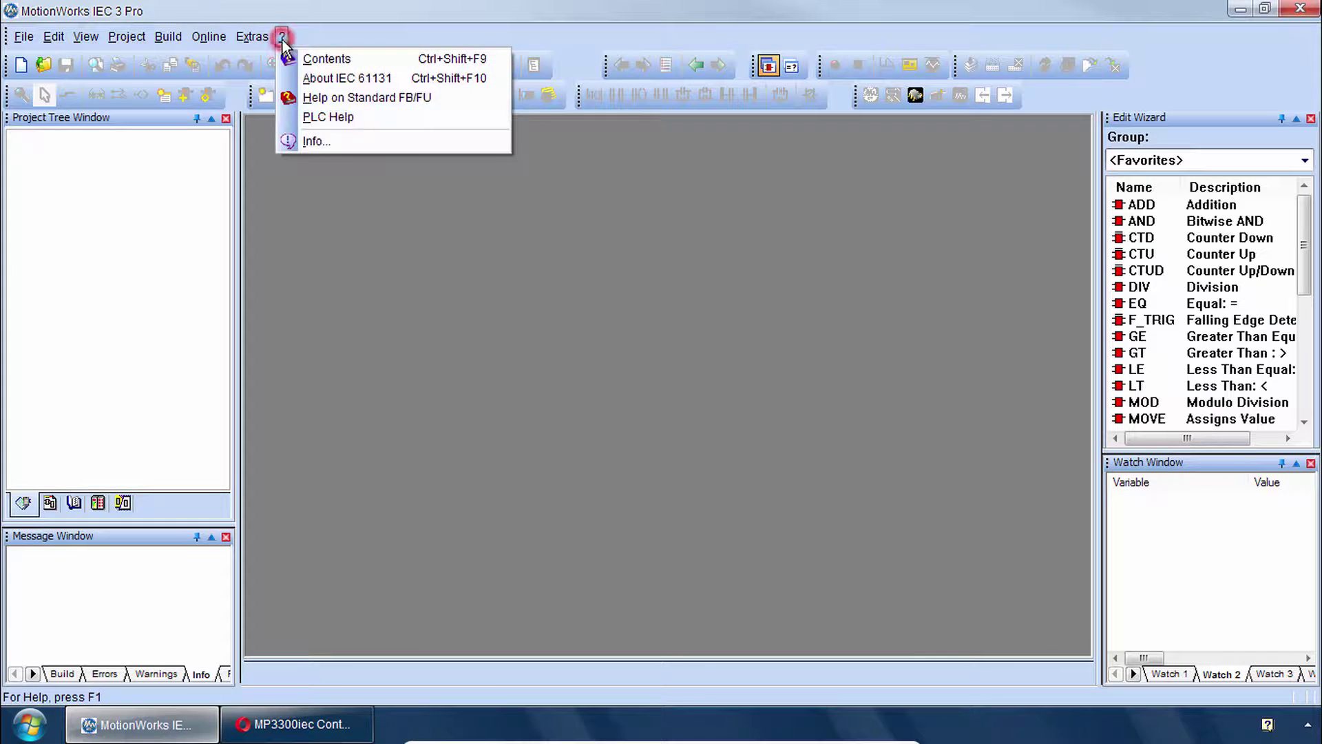
pyautogui.click(336, 143)
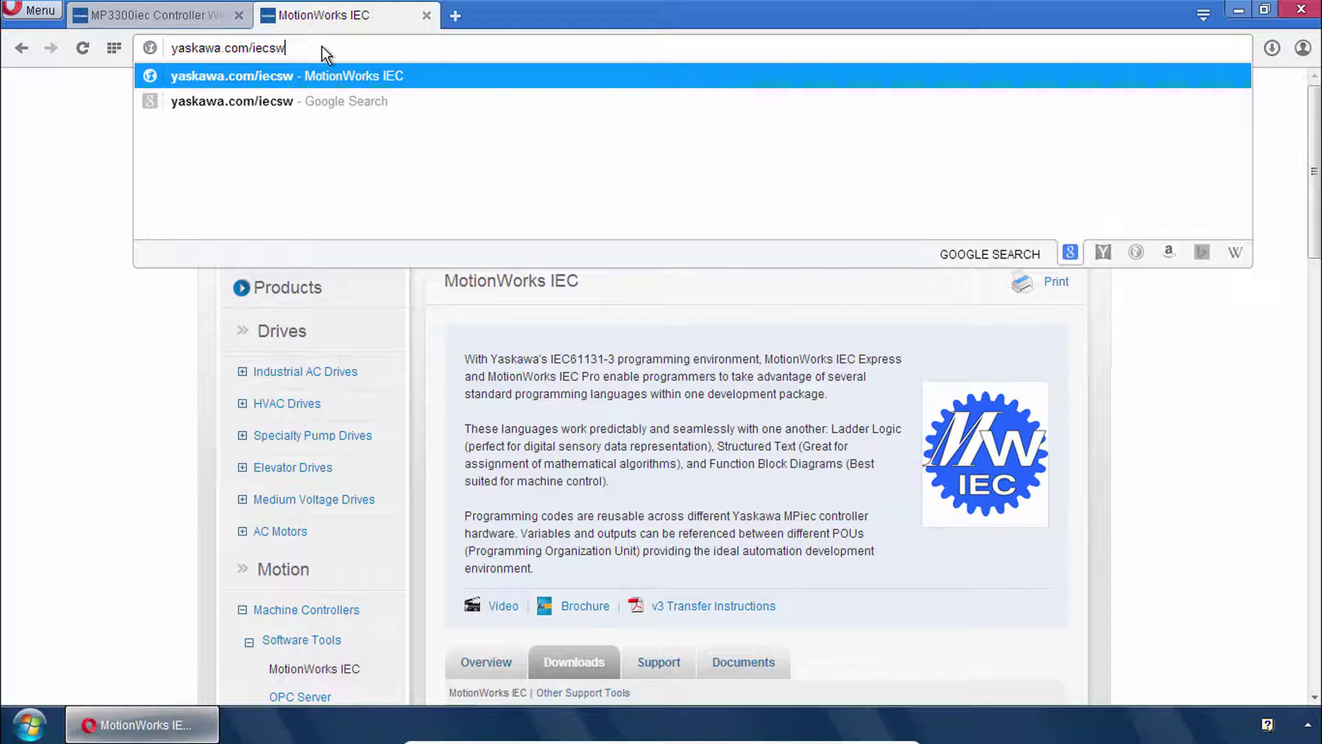
# - Load yaskawa.com/iecsw in Opera to reach the MotionWorks IEC product and downloads page
pyautogui.press('Return')
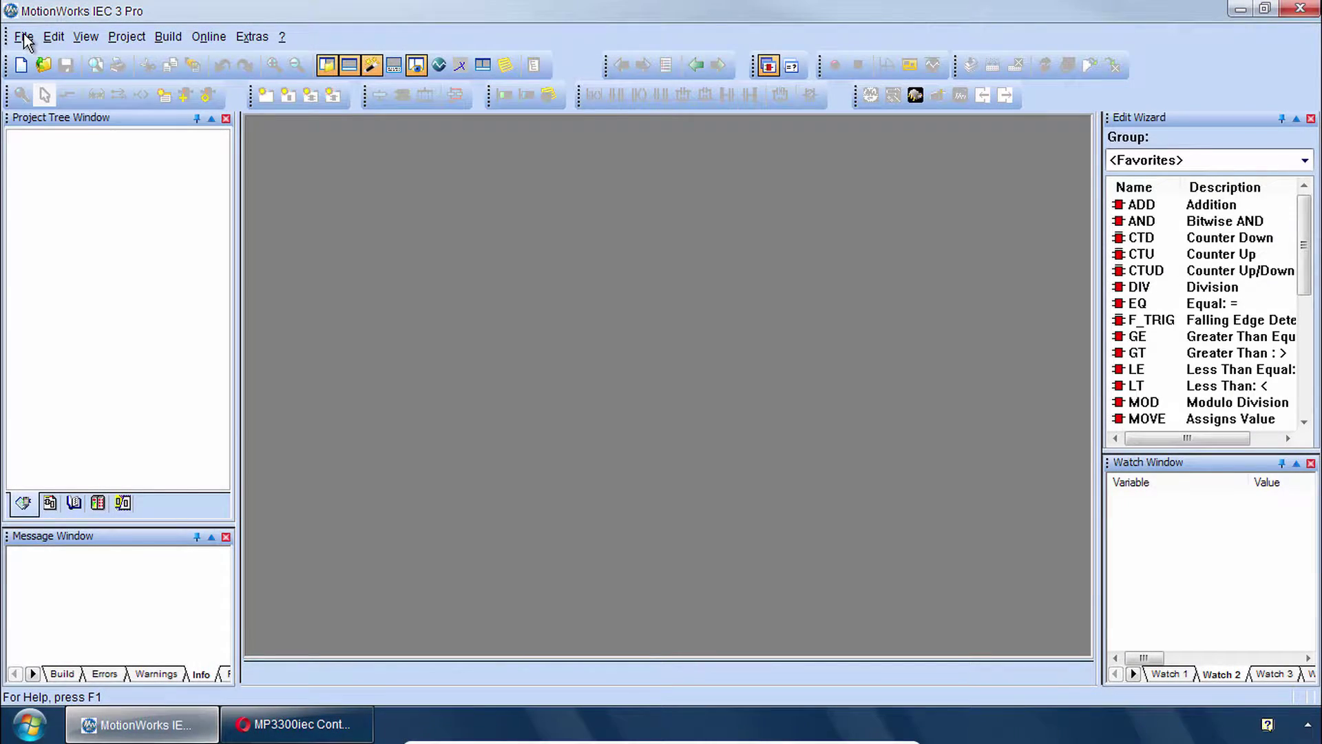
# - Unzip PLCo4Training_A03.zwt, save it as PLCo4Training_A03.mwt, and keep existing libraries
pyautogui.click(23, 37)
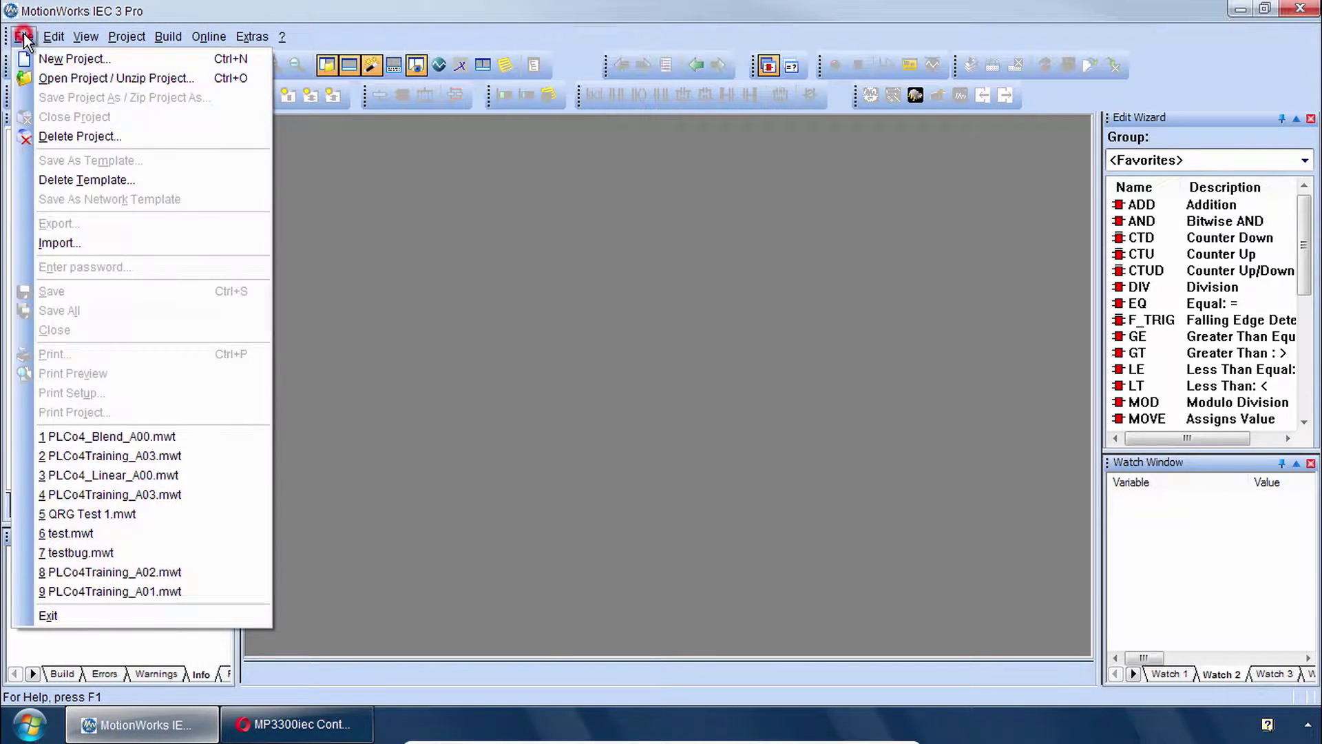
pyautogui.click(51, 77)
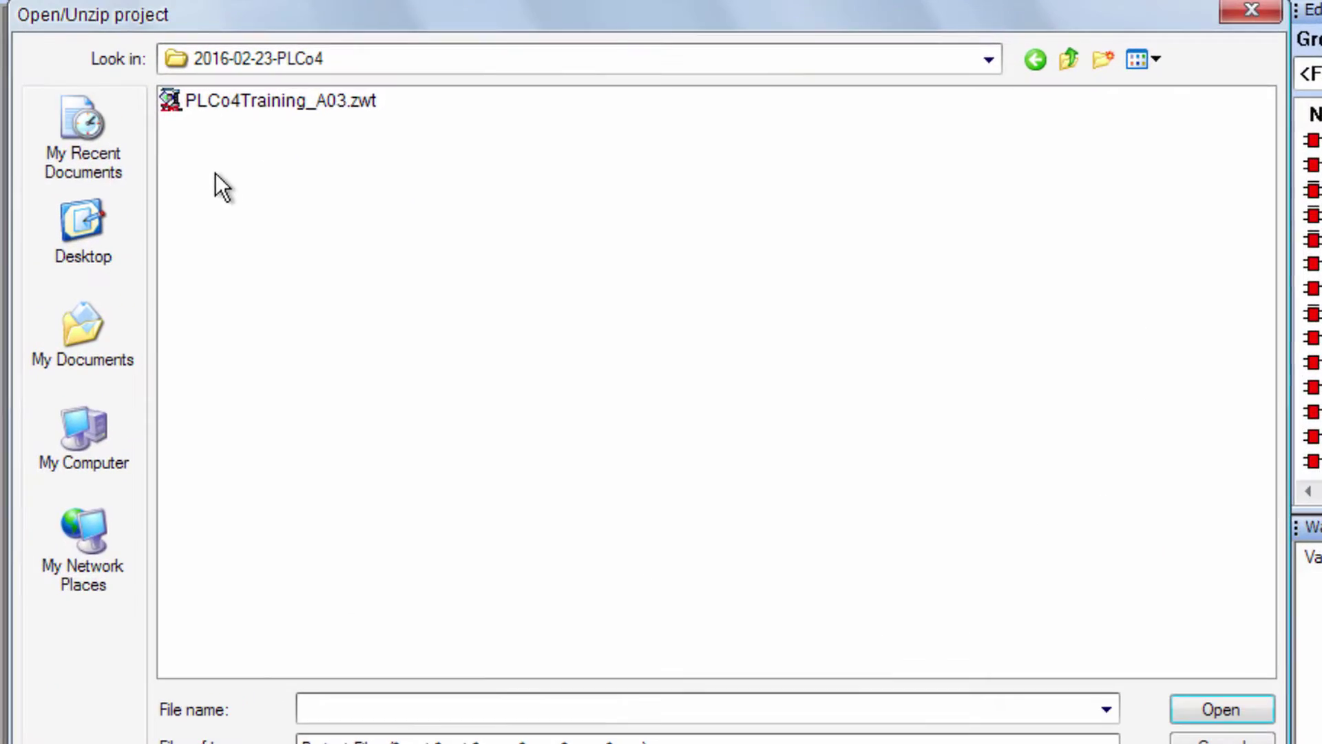
pyautogui.click(203, 99)
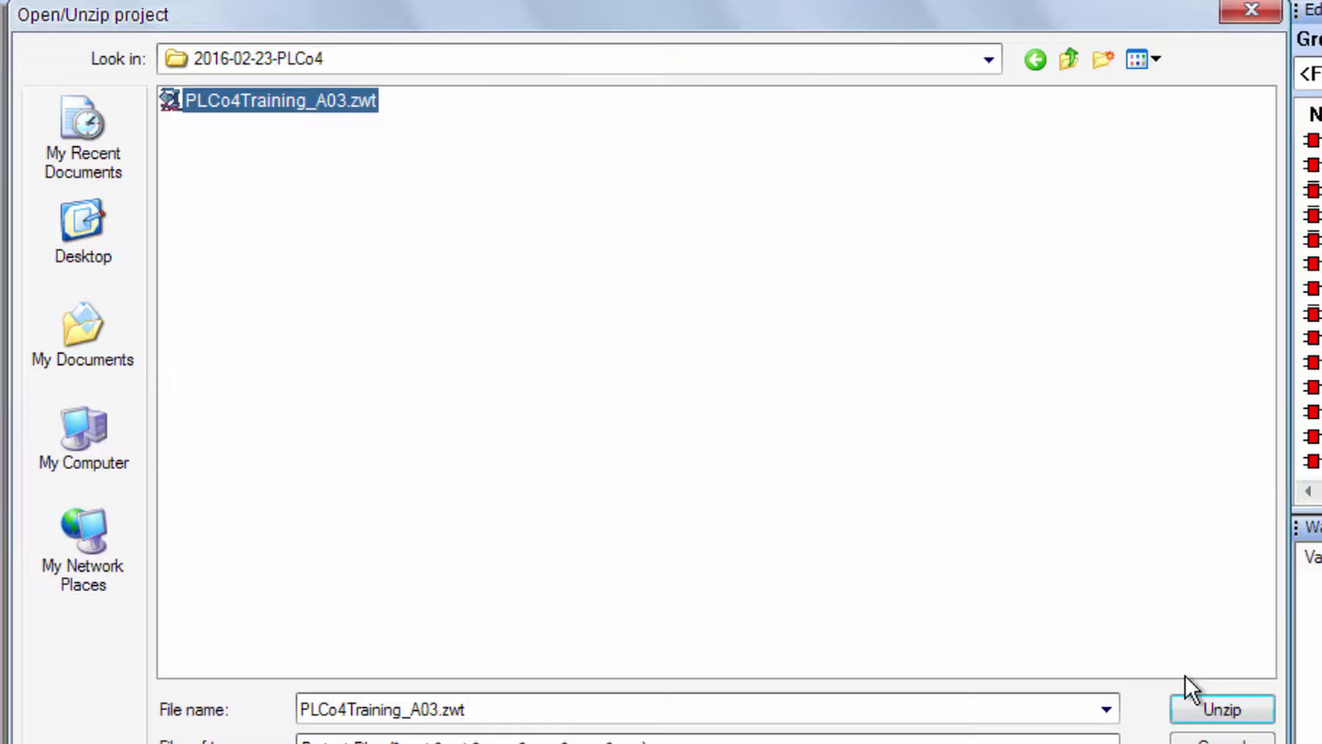
pyautogui.click(1221, 703)
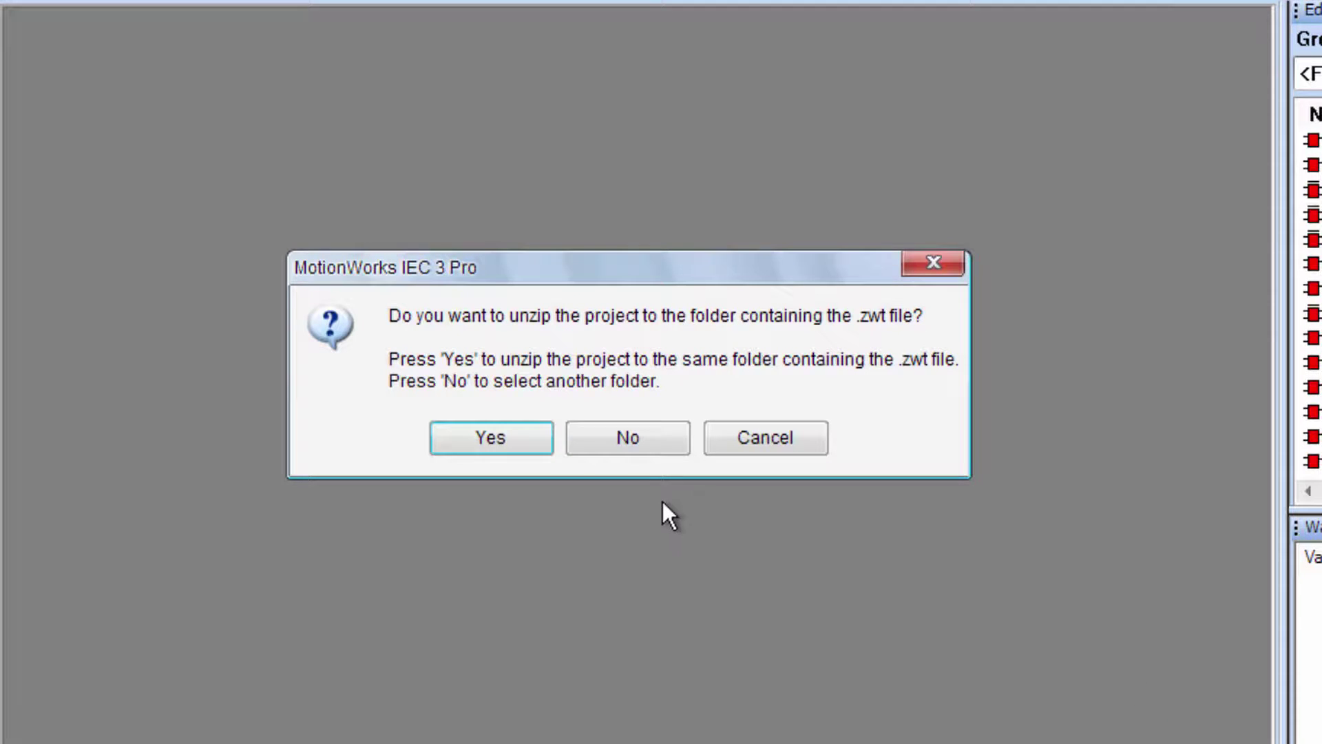
pyautogui.click(637, 445)
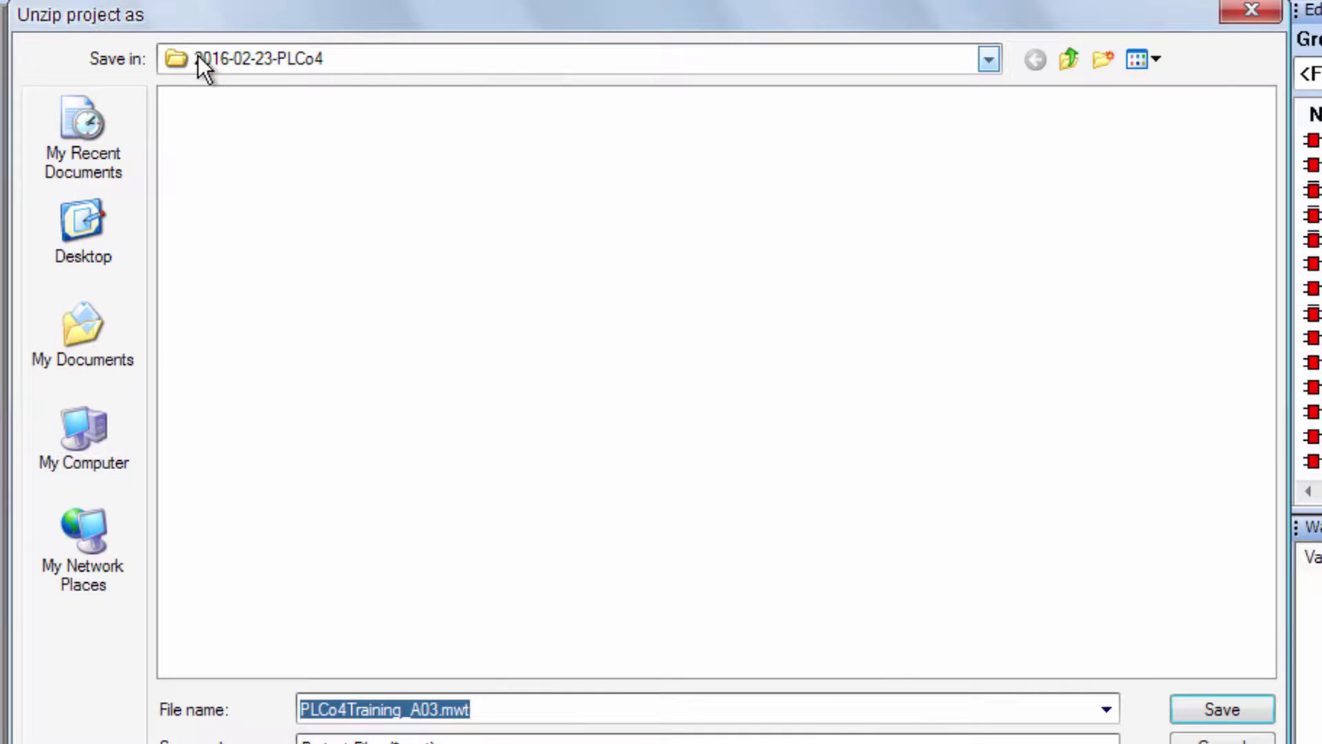
pyautogui.click(1222, 708)
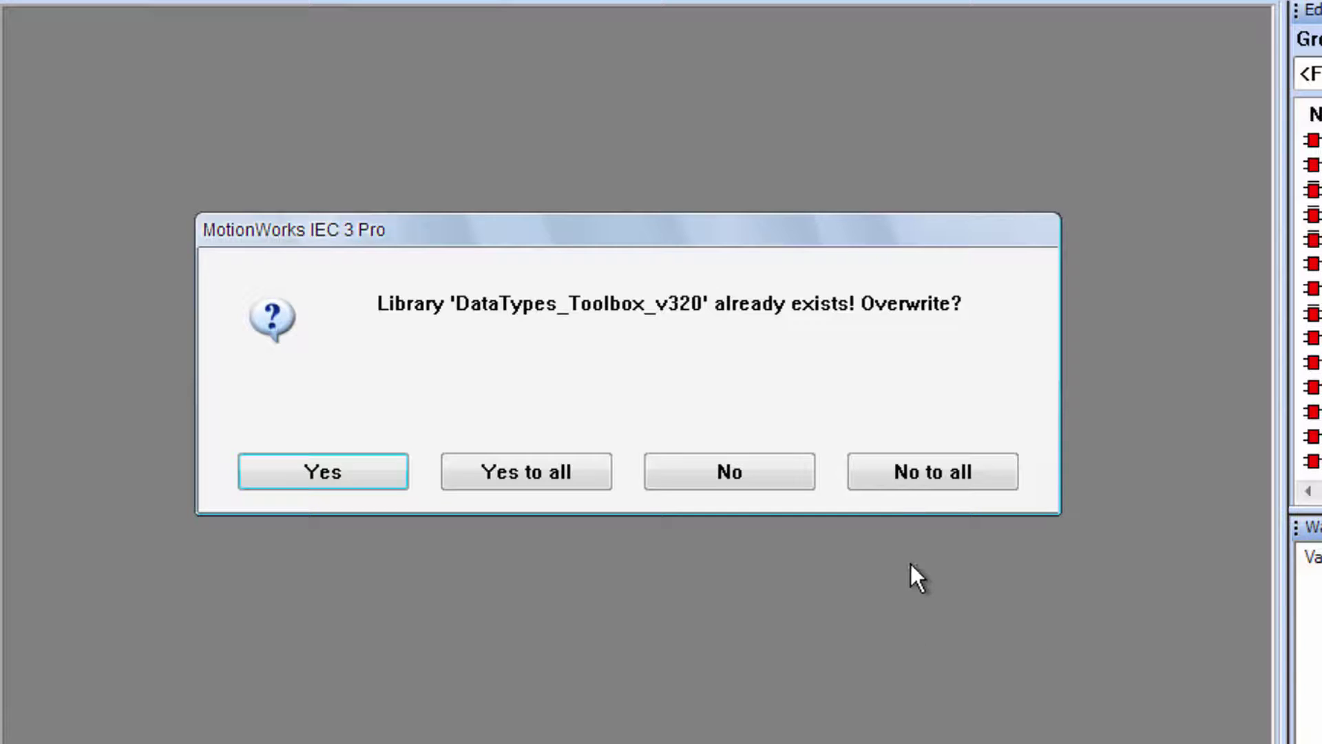
pyautogui.click(954, 471)
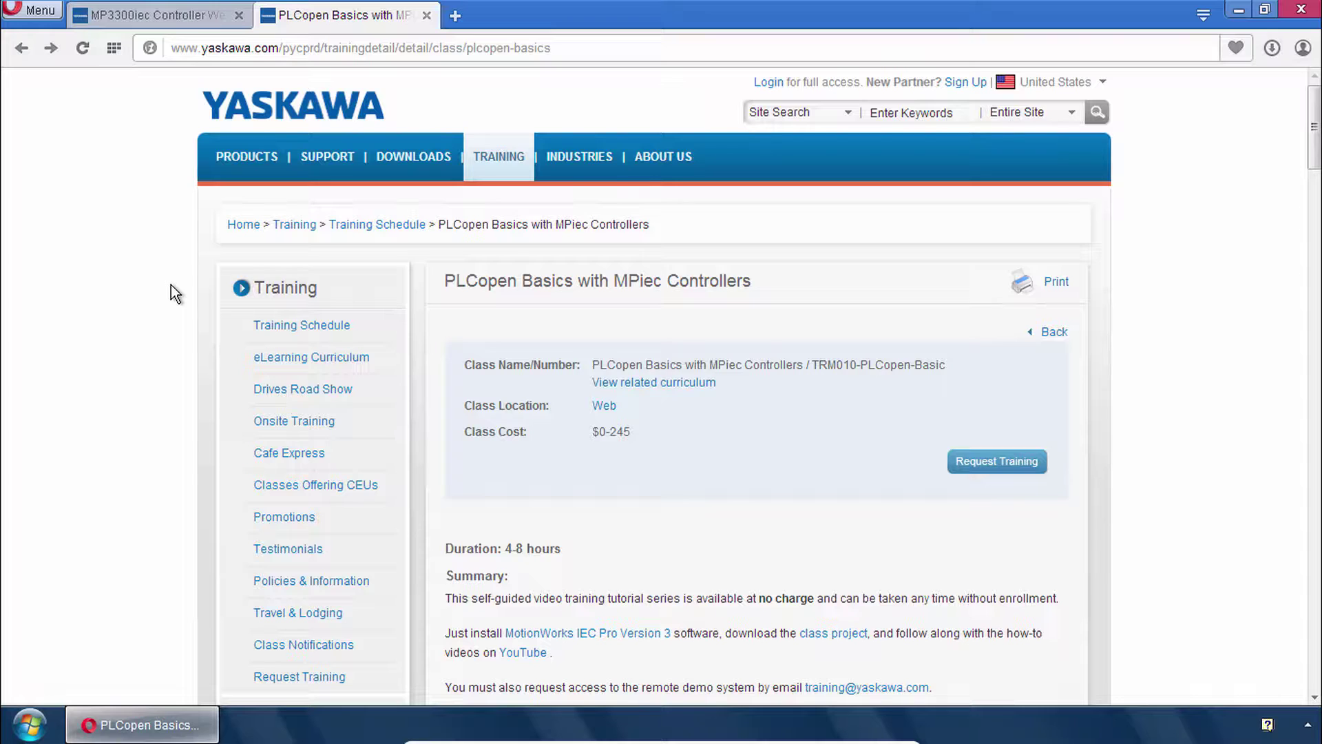
# - Scroll the PLCopen Basics page, then browse the MPiec Series controller lineup
pyautogui.scroll(-5, 170, 284)
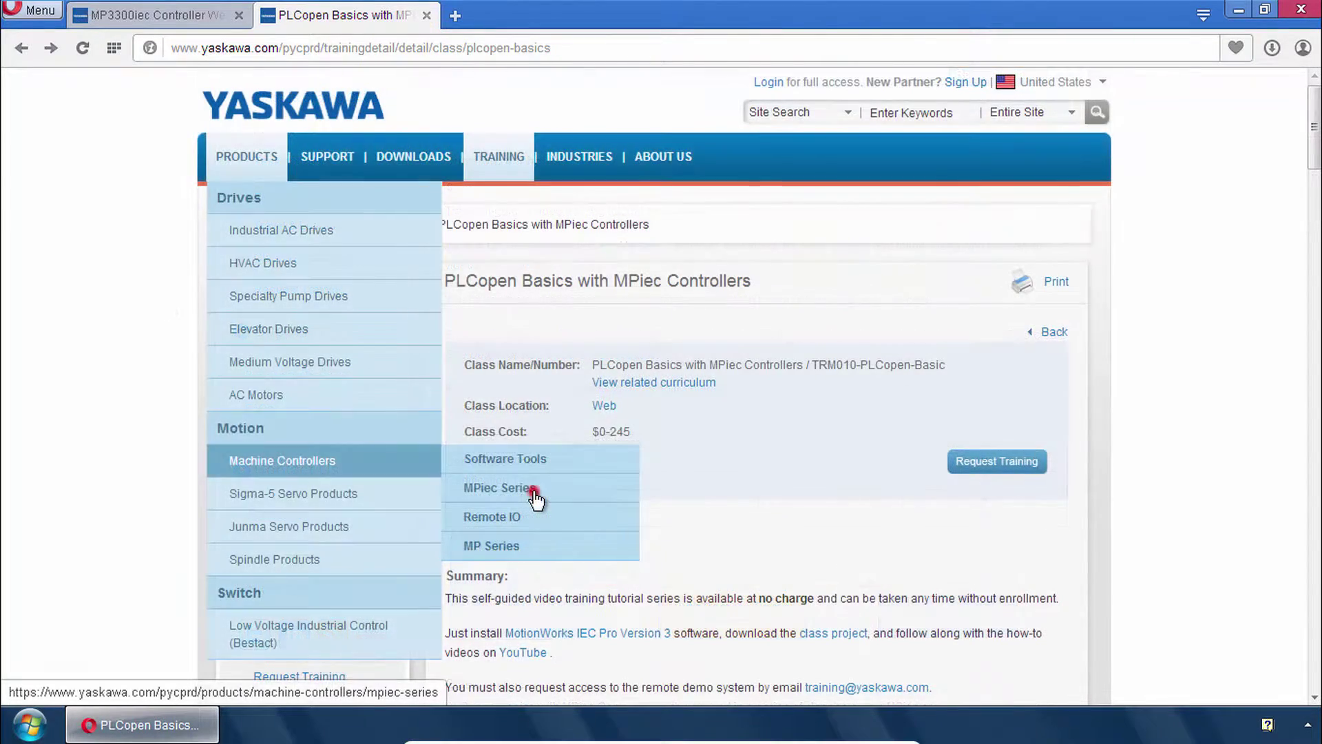
pyautogui.click(535, 495)
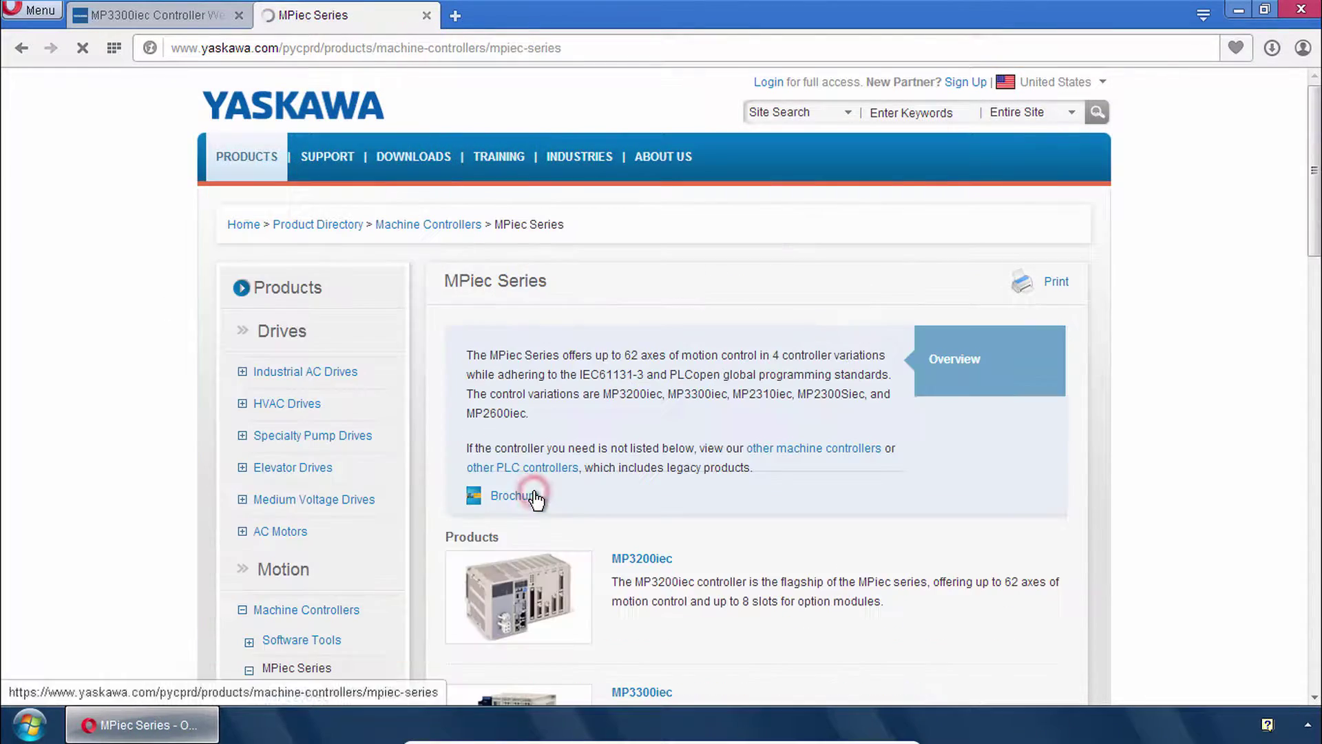
pyautogui.scroll(-5, 537, 501)
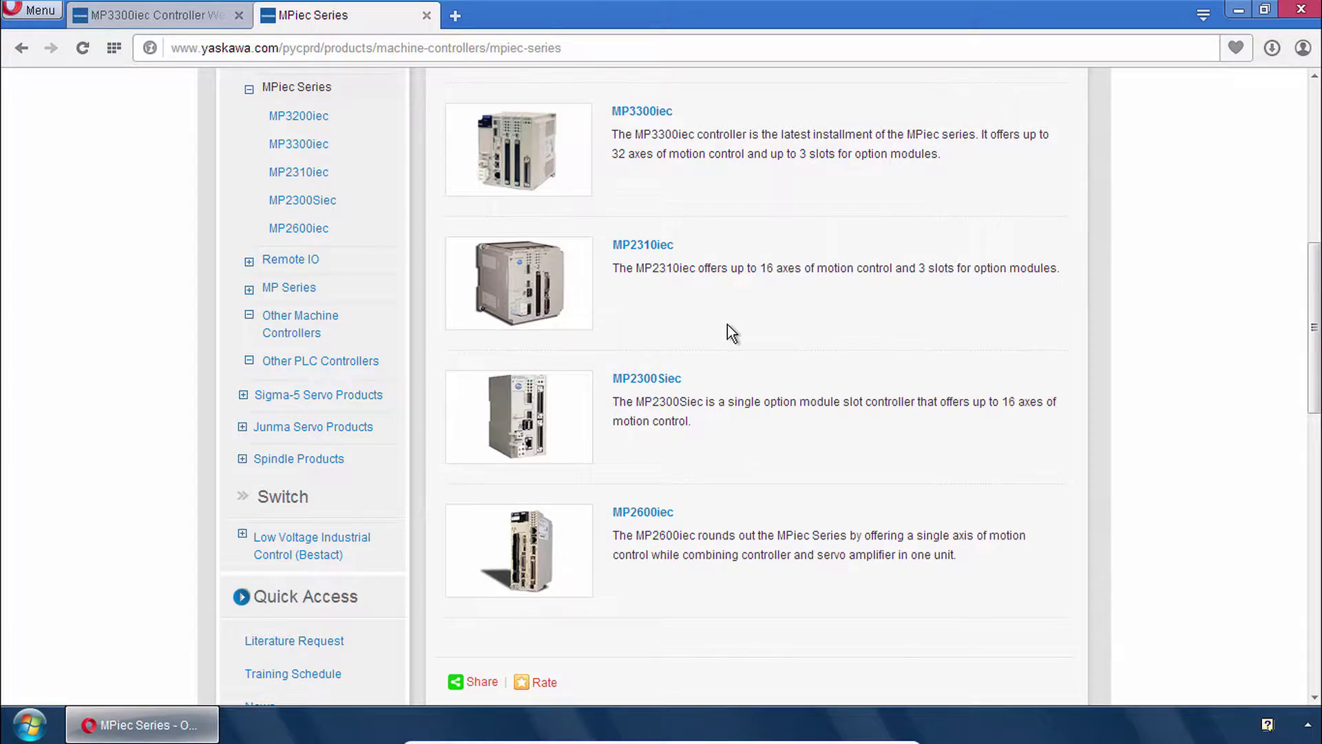
pyautogui.scroll(3, 728, 325)
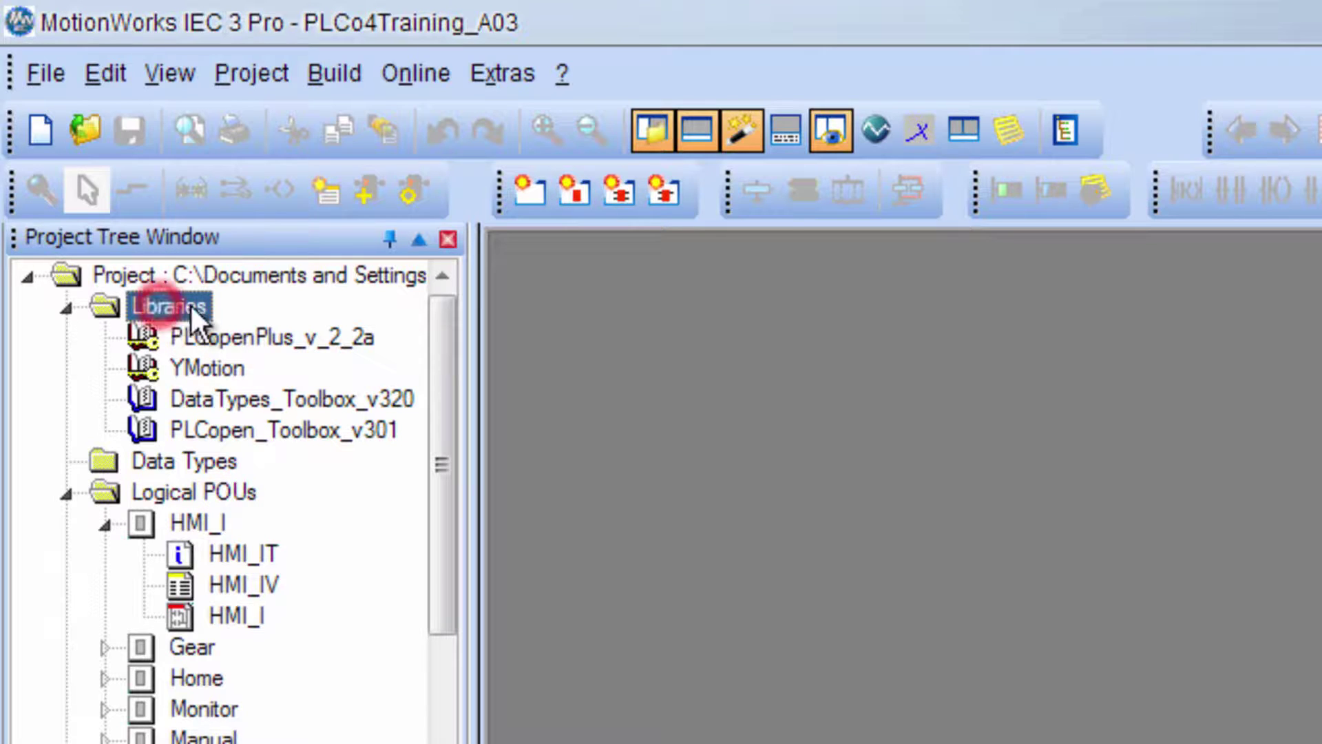
# - Browse the YMotion library, Data Types and Logical POUs, scrolling down to the Resource entries
pyautogui.click(223, 367)
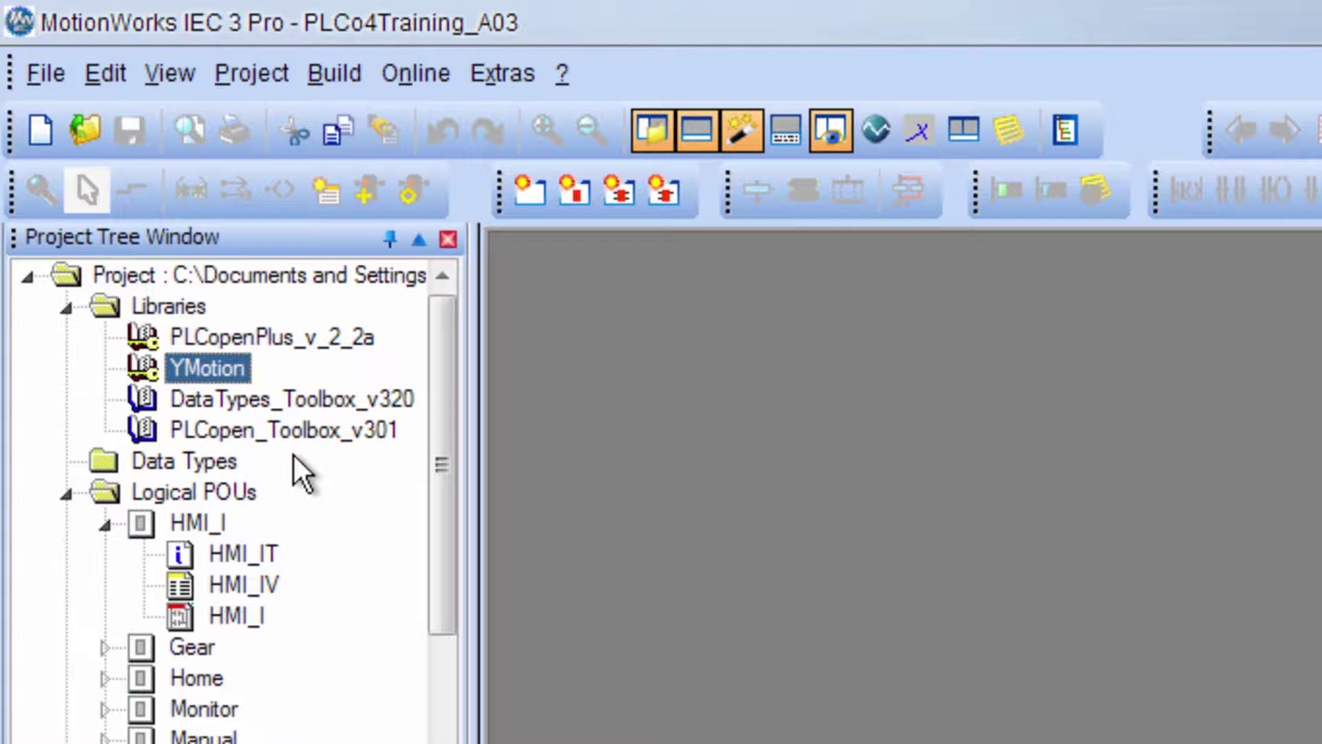
pyautogui.click(234, 463)
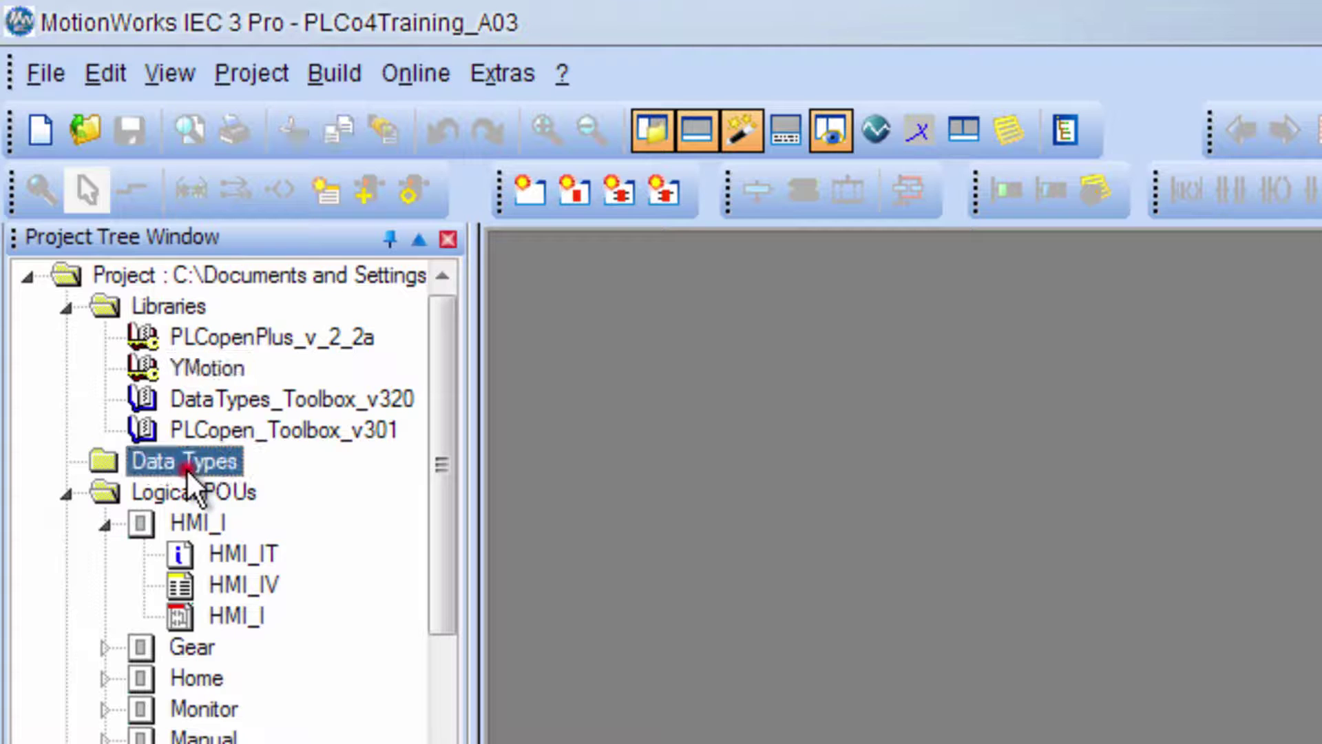
pyautogui.click(216, 501)
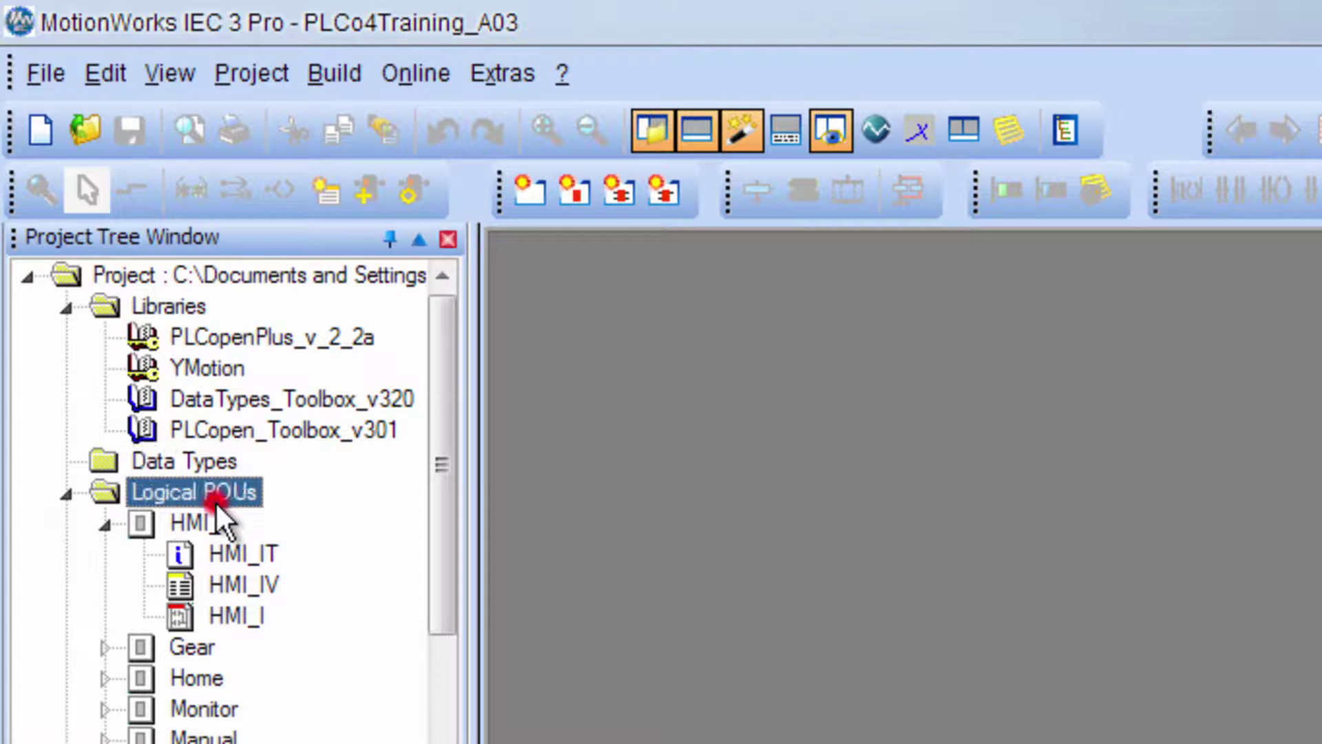
pyautogui.moveTo(448, 569); pyautogui.dragTo(443, 650)
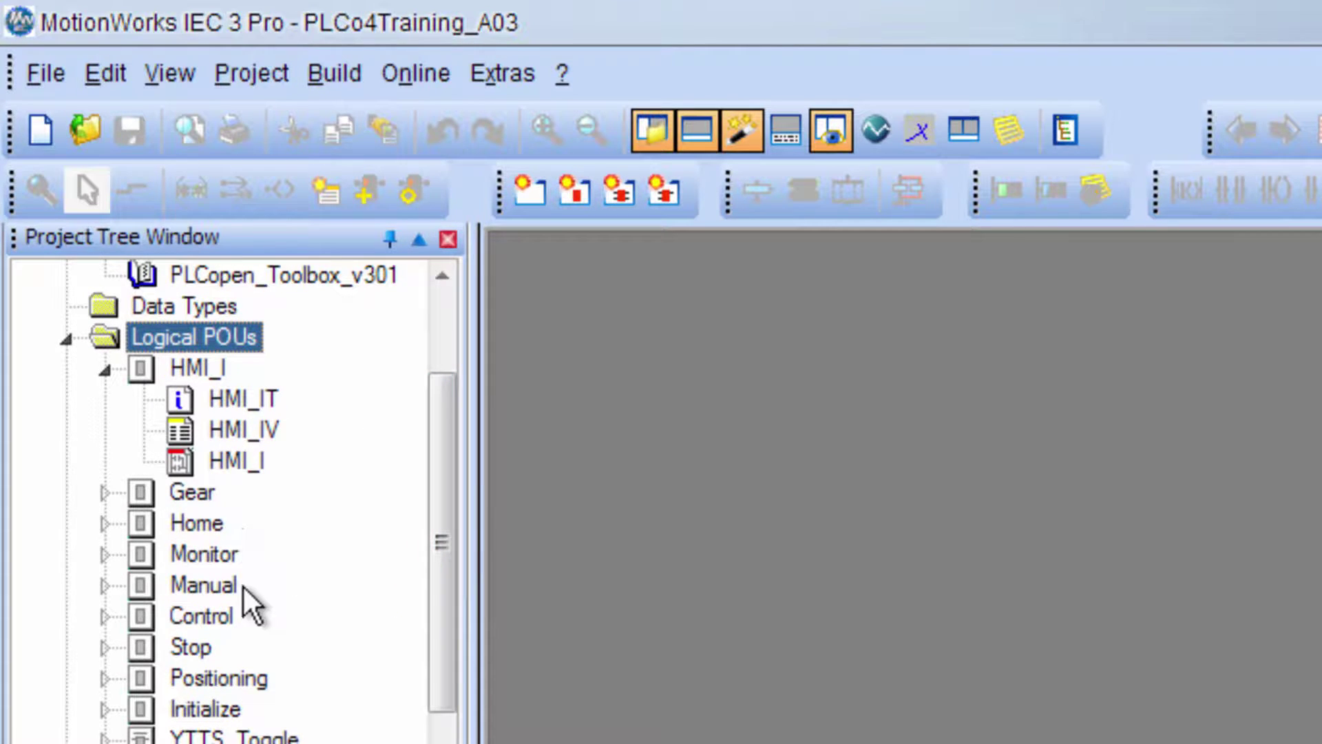
pyautogui.click(444, 642)
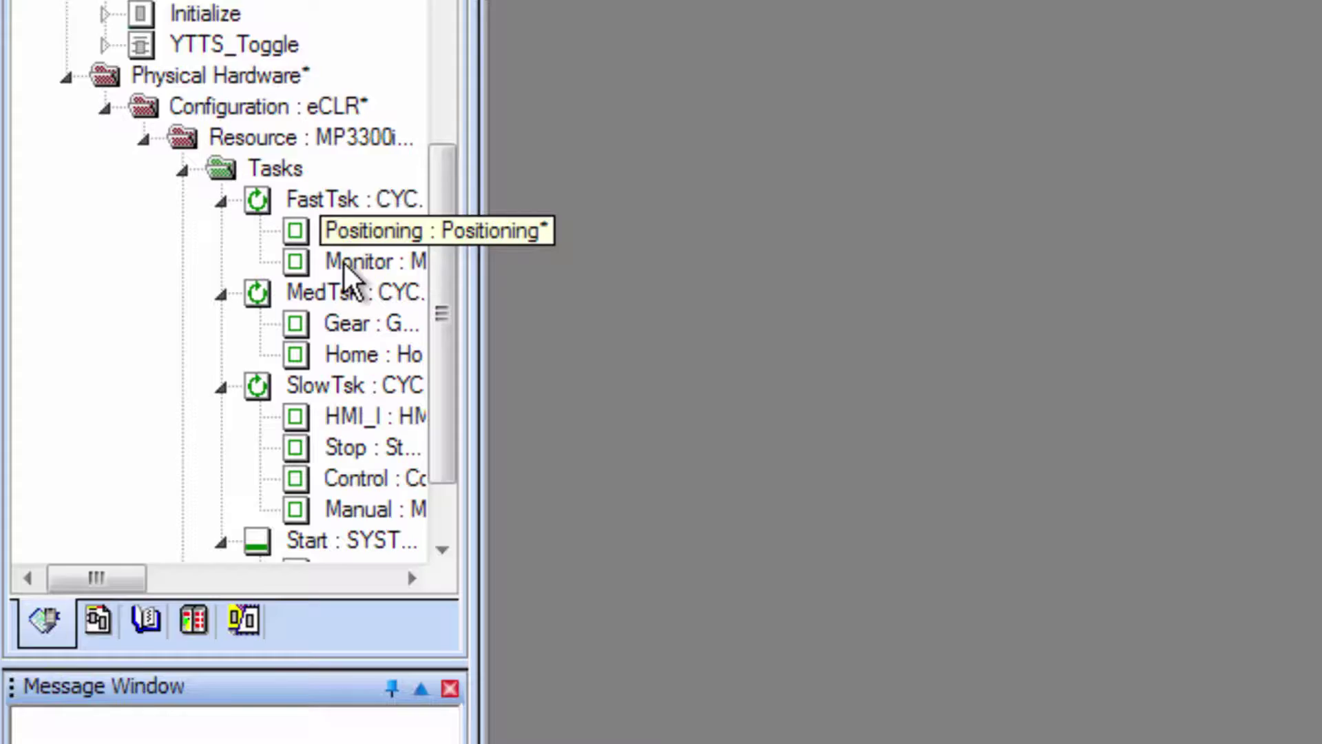
pyautogui.scroll(-1, 413, 193)
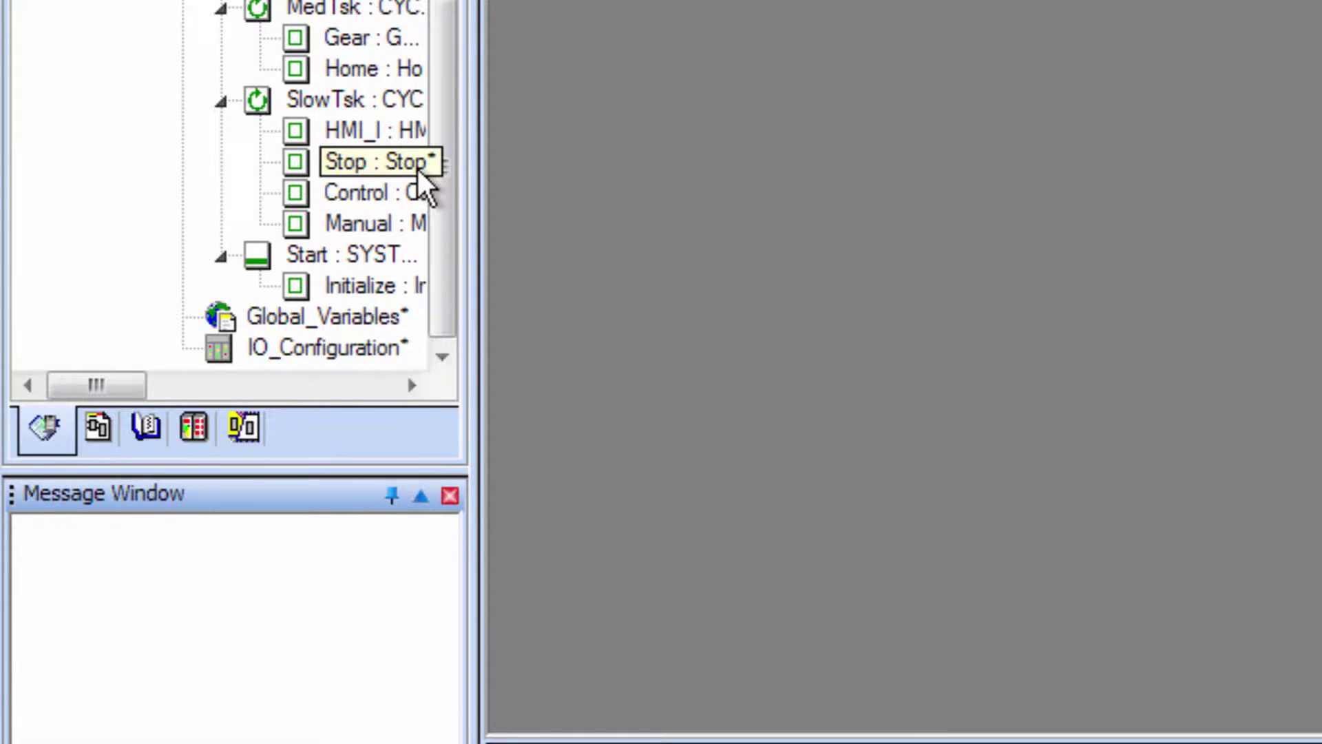
# - Open Global_Variables and inspect the X_Axis variable and its data type
pyautogui.doubleClick(322, 318)
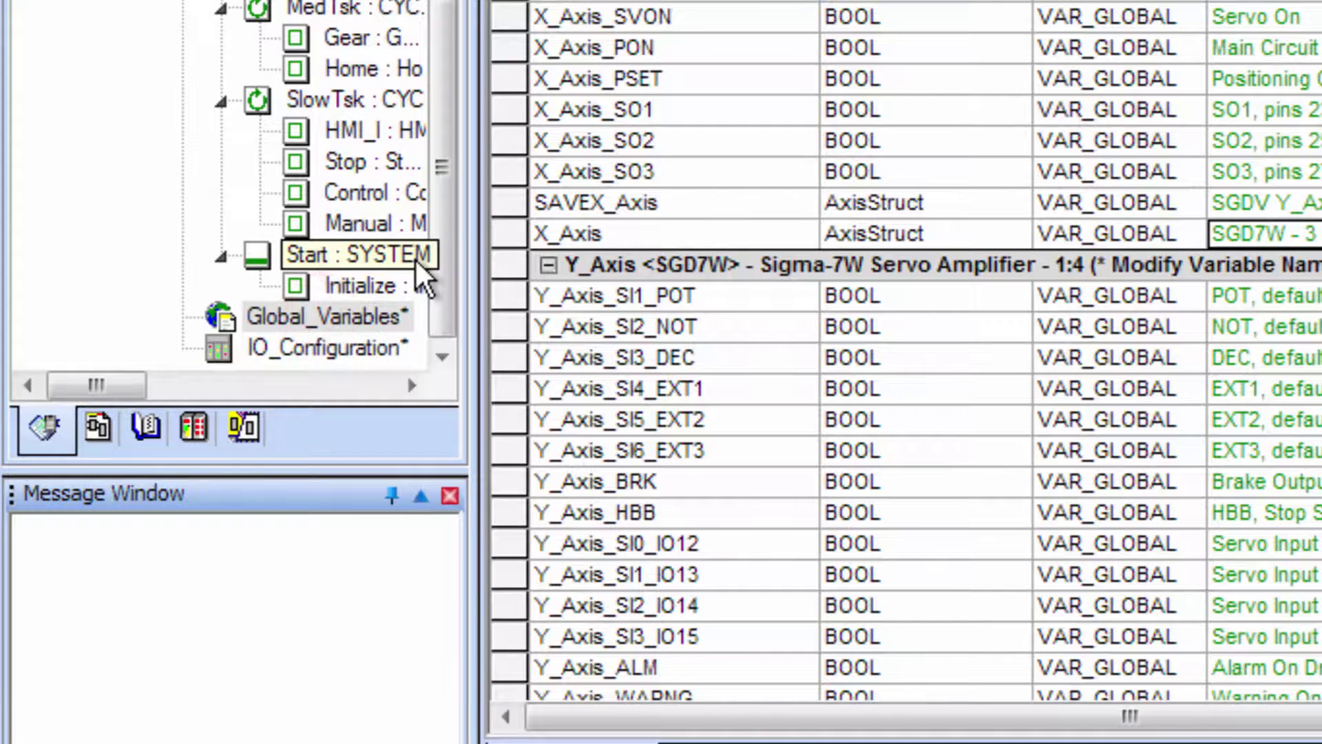
pyautogui.click(650, 236)
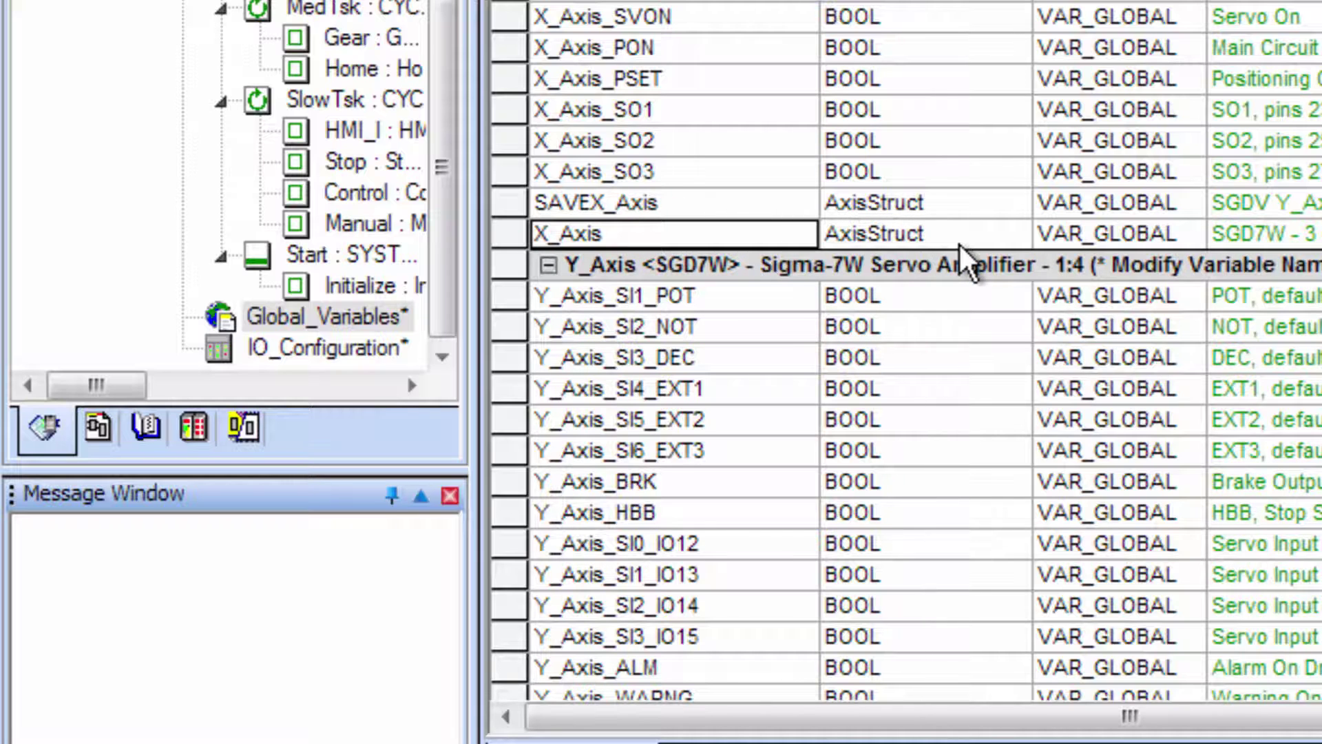
pyautogui.click(981, 236)
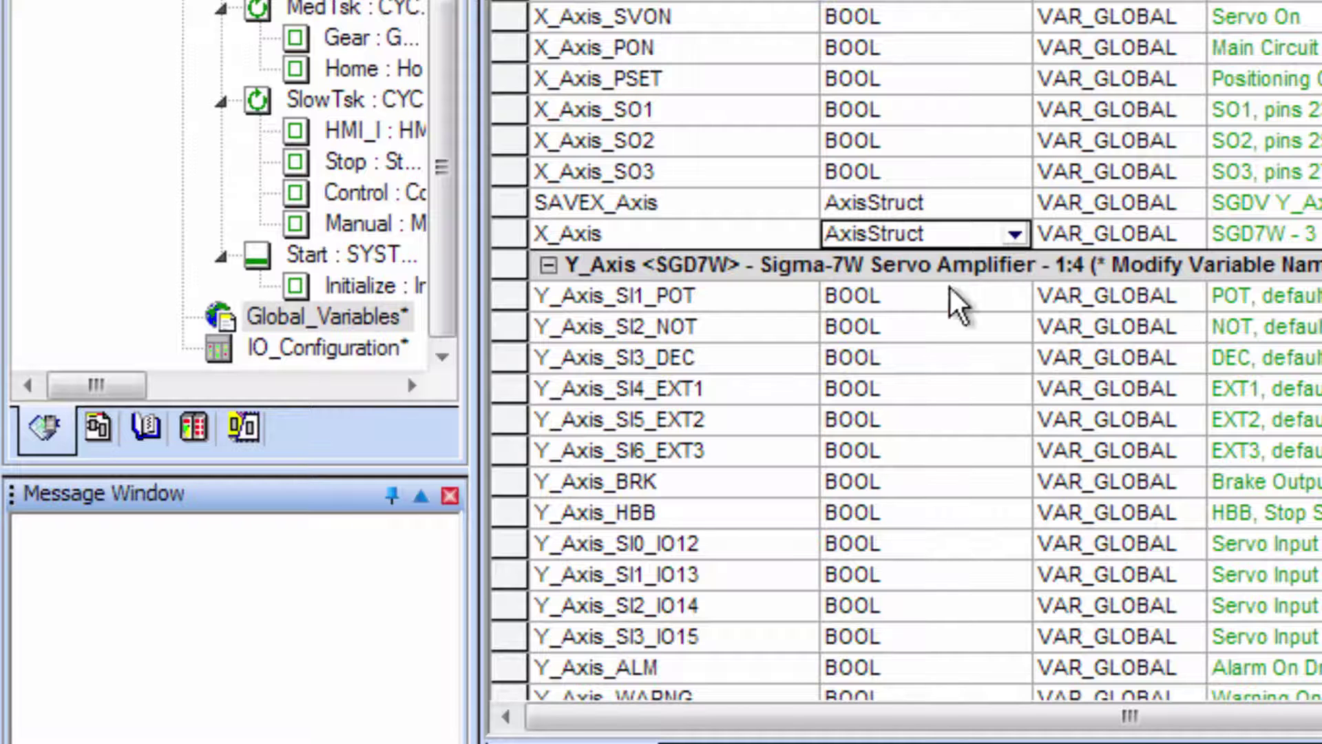
pyautogui.click(664, 422)
pyautogui.scroll(-7, 682, 434)
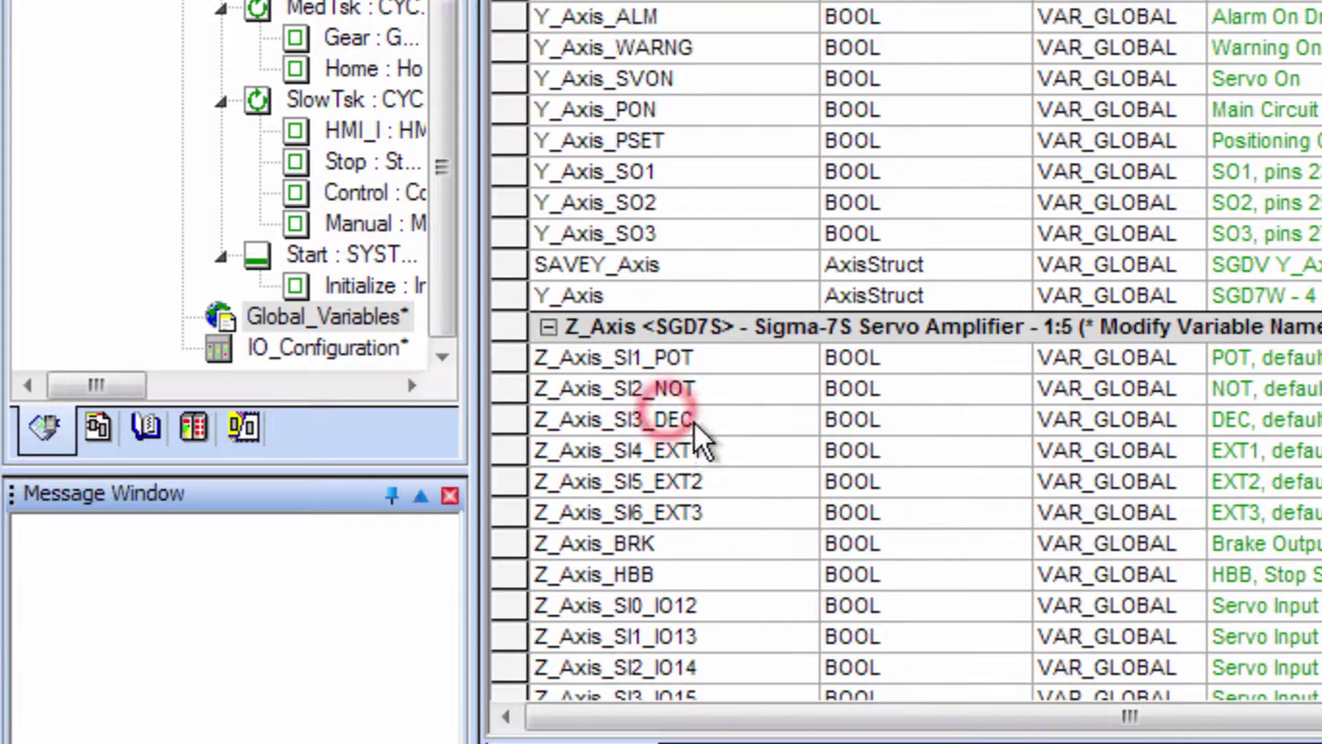
# - Show Y_Axis's members and initial values, like JogSpeed 10.0, in an enlarged panel
pyautogui.click(673, 296)
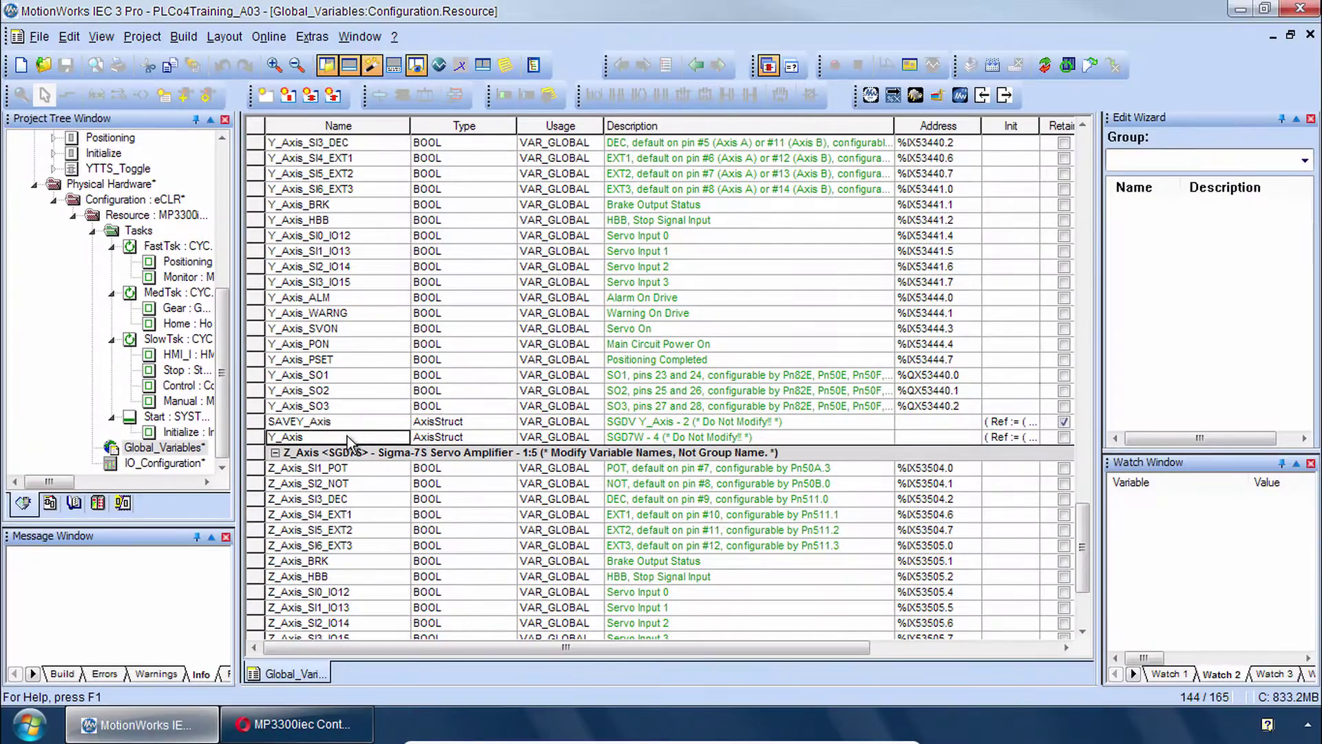
pyautogui.click(693, 298)
pyautogui.click(458, 65)
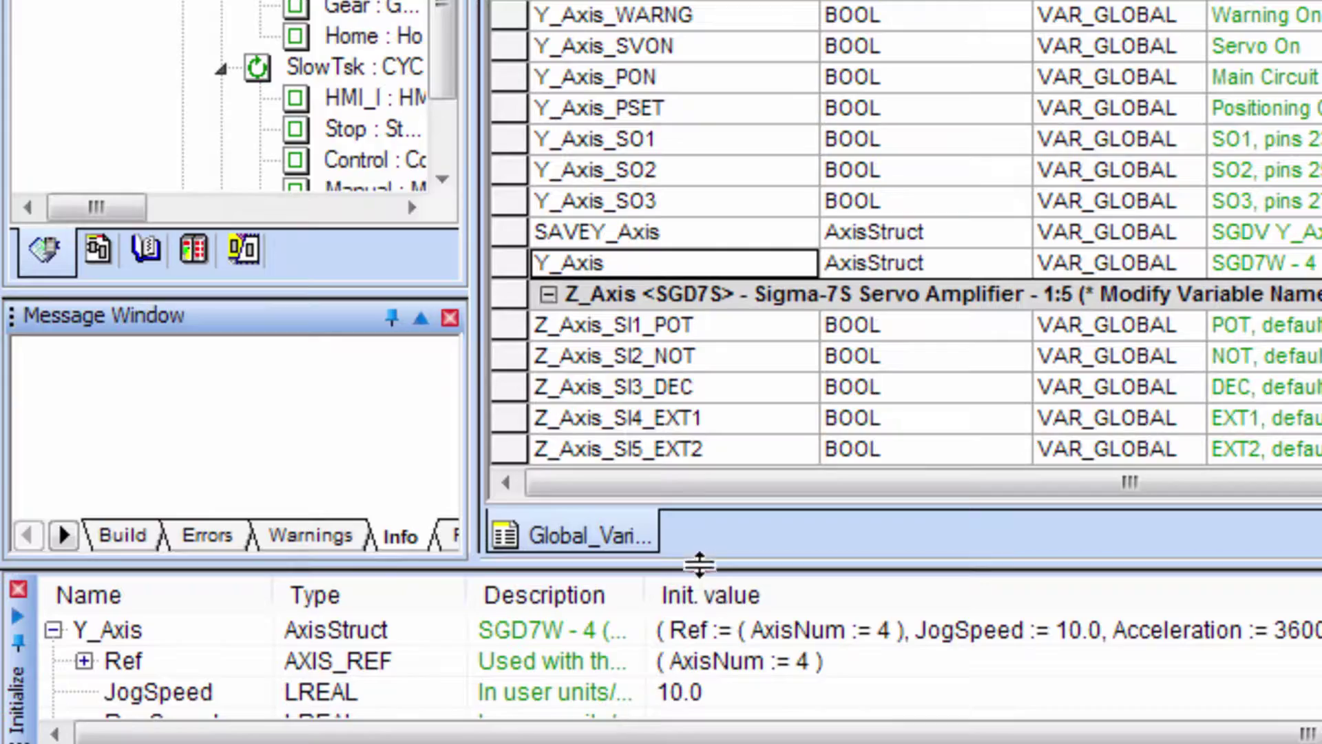
pyautogui.moveTo(699, 564); pyautogui.dragTo(696, 478)
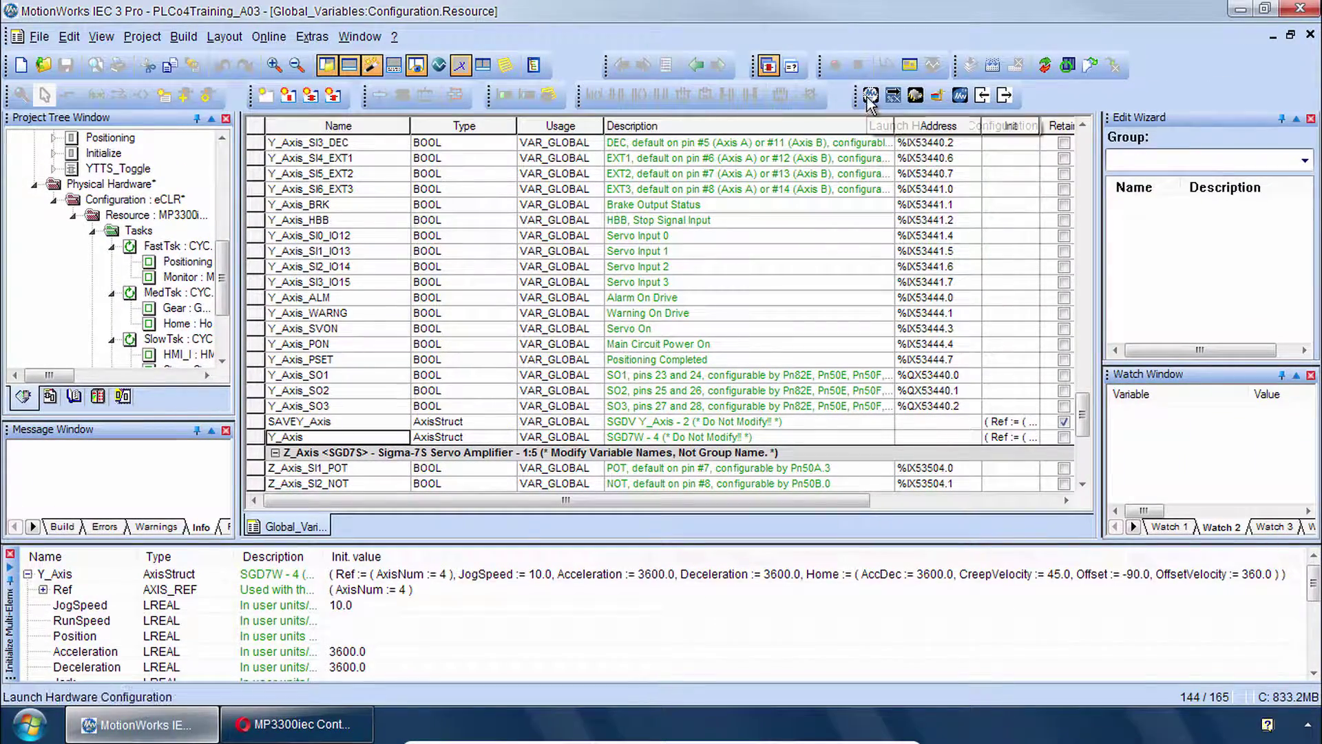
# - Launch Hardware Configuration and review Mechatrolink-III, X_Axis - 3 and Y_Axis - 4 parameters
pyautogui.click(869, 97)
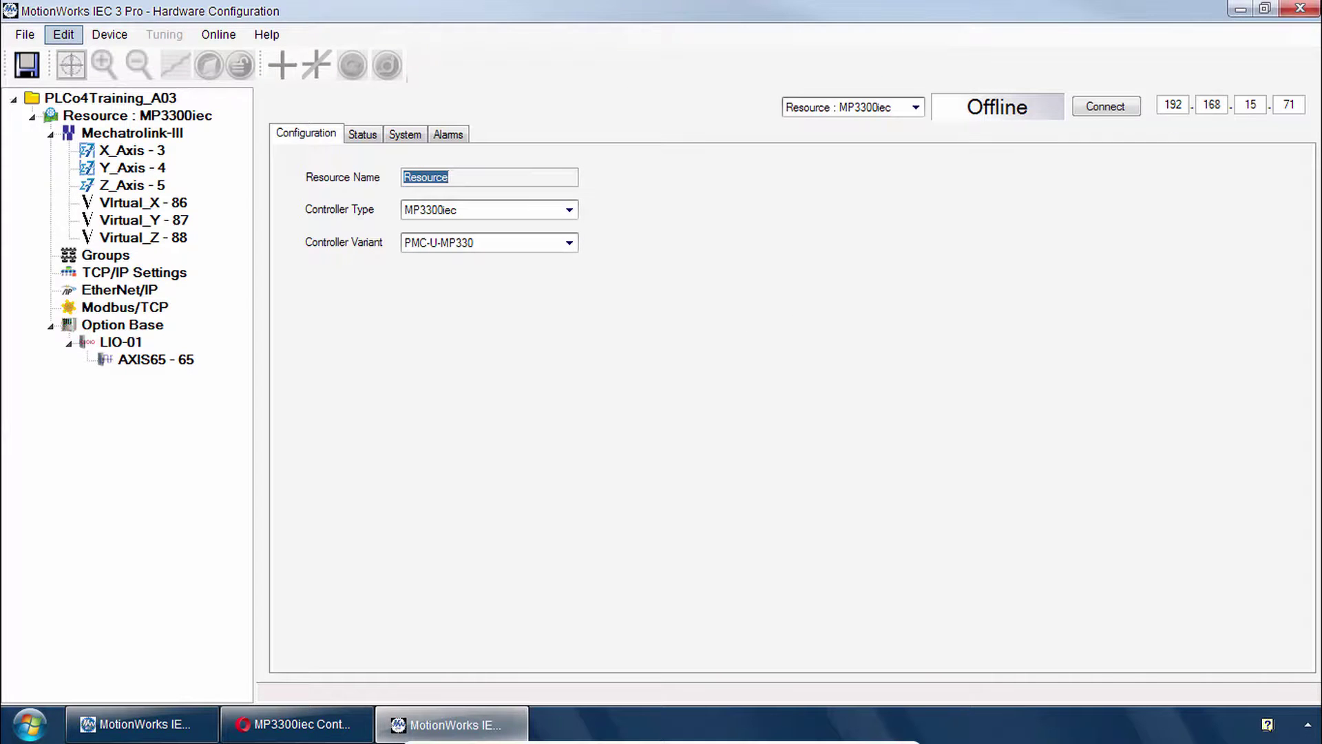
pyautogui.click(135, 131)
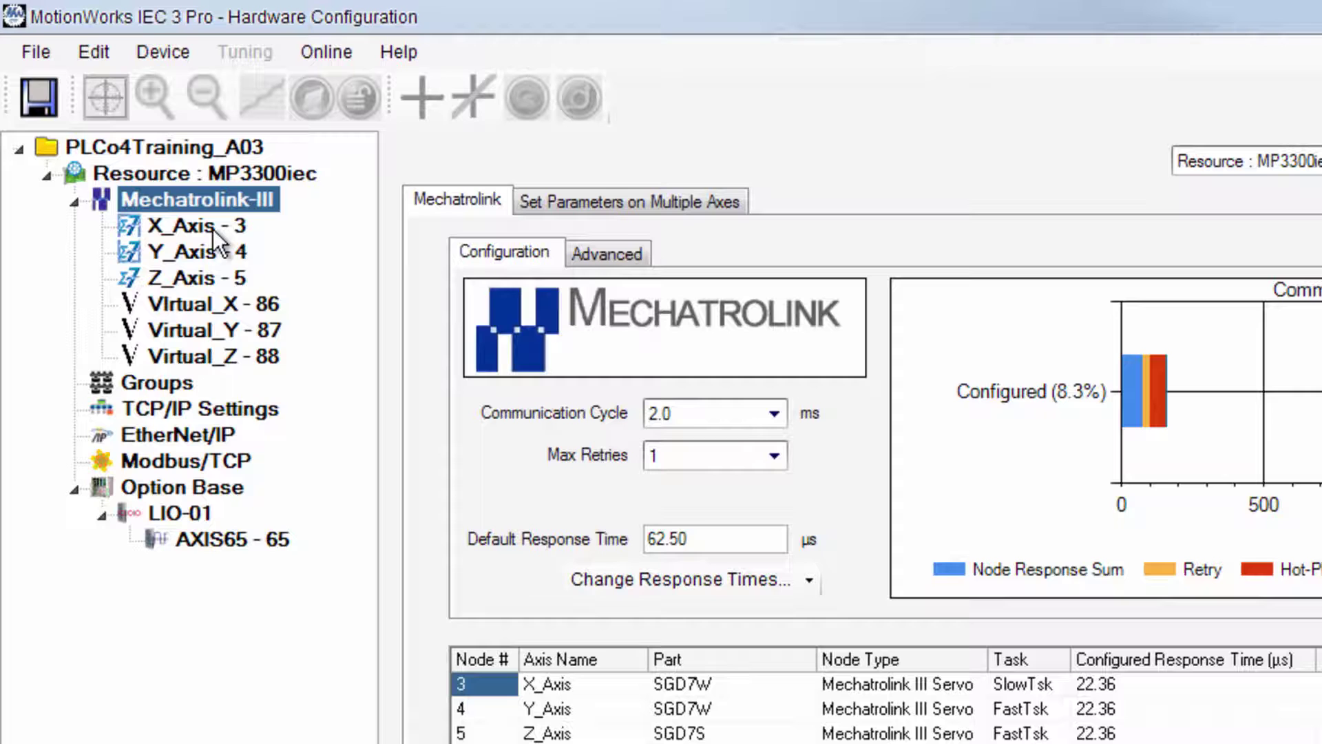
pyautogui.click(219, 230)
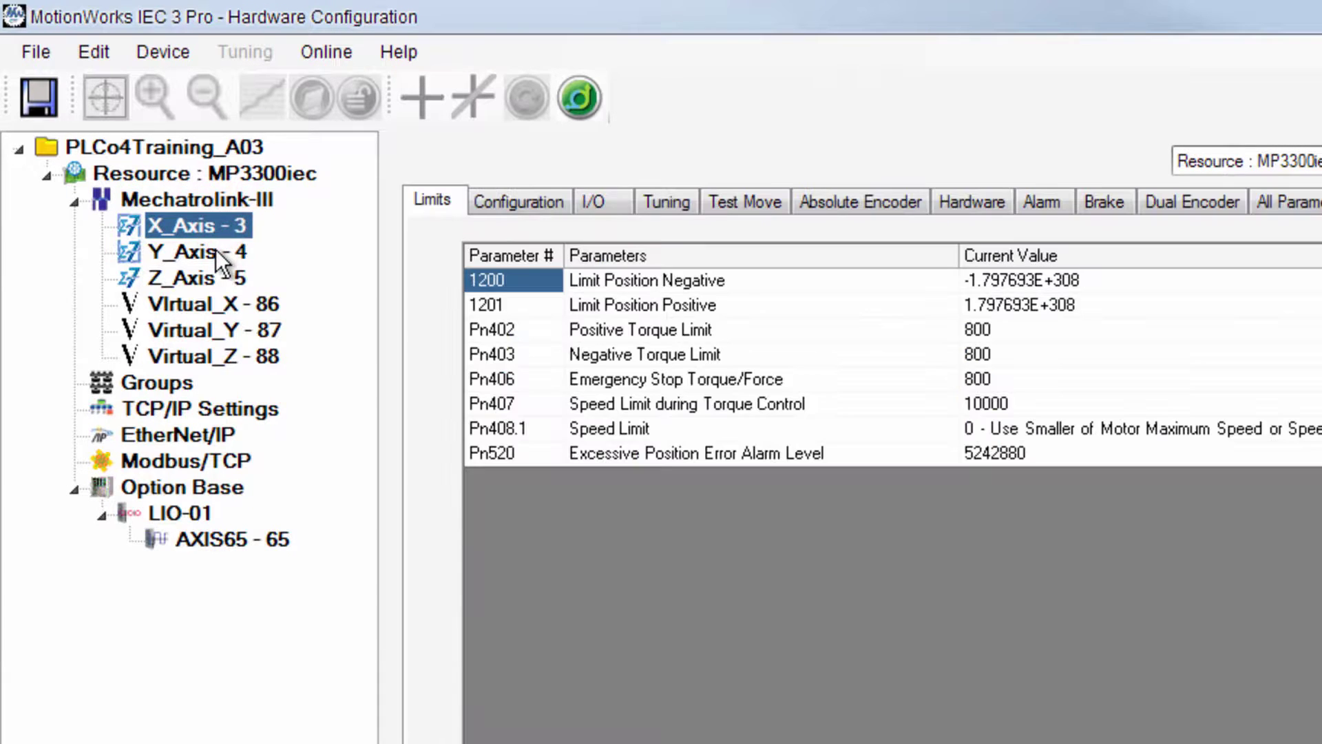
pyautogui.click(216, 250)
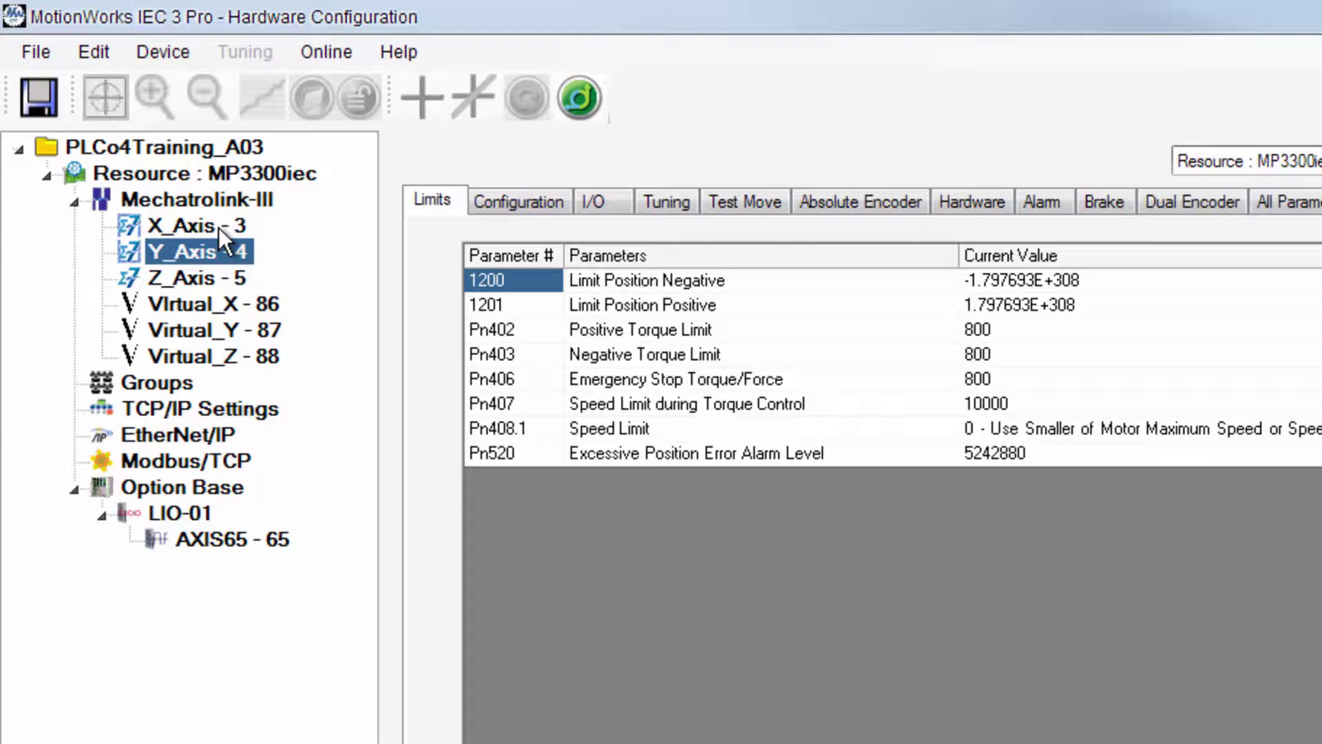
pyautogui.click(217, 227)
pyautogui.click(217, 254)
# - Review the axis groups and Virtual_X/Y/Z axes, then open X_Axis - 3's Configuration settings
pyautogui.click(171, 387)
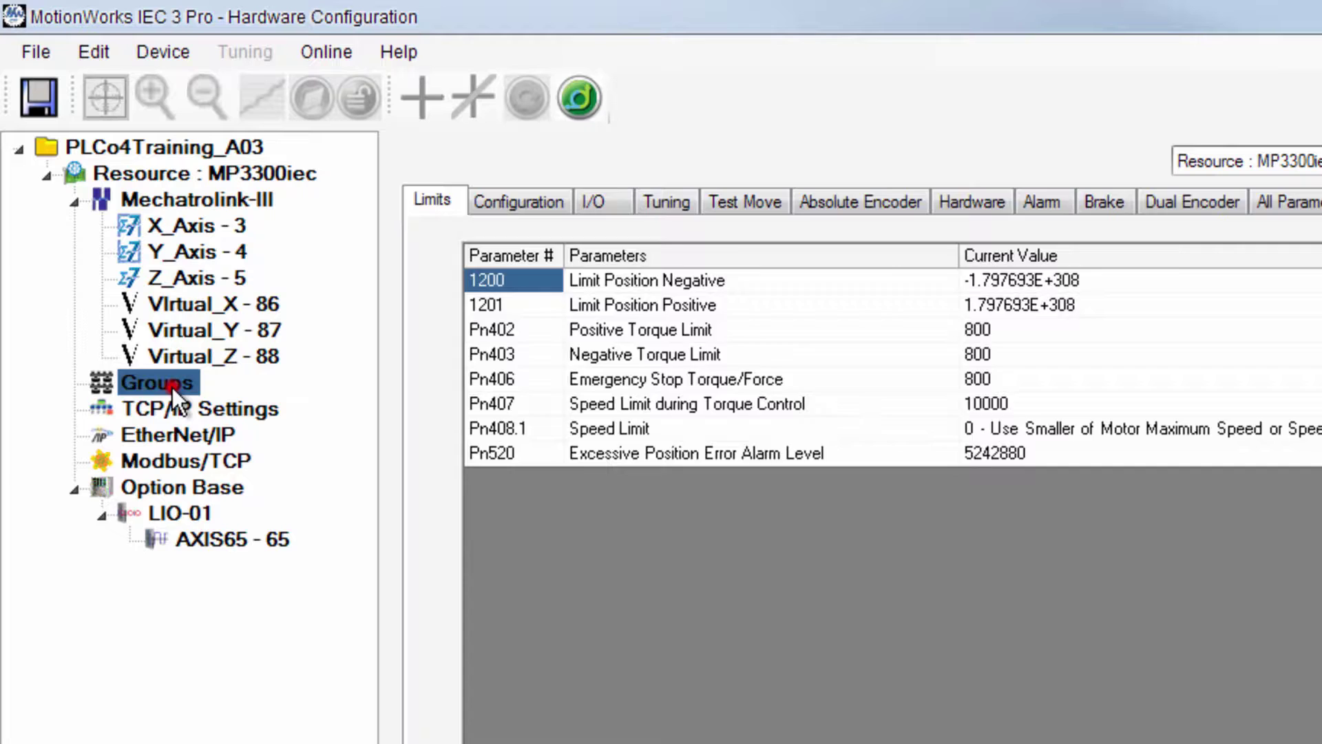
pyautogui.click(239, 309)
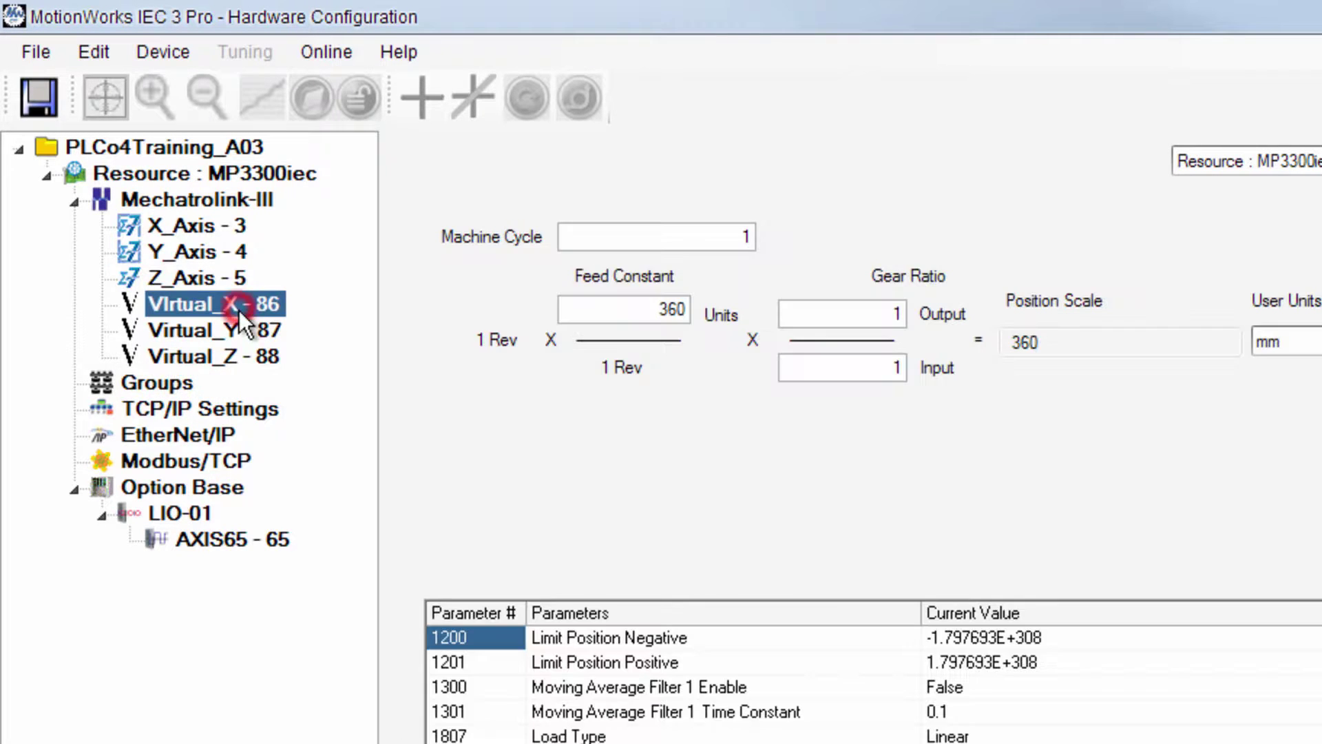
pyautogui.click(238, 330)
pyautogui.click(241, 351)
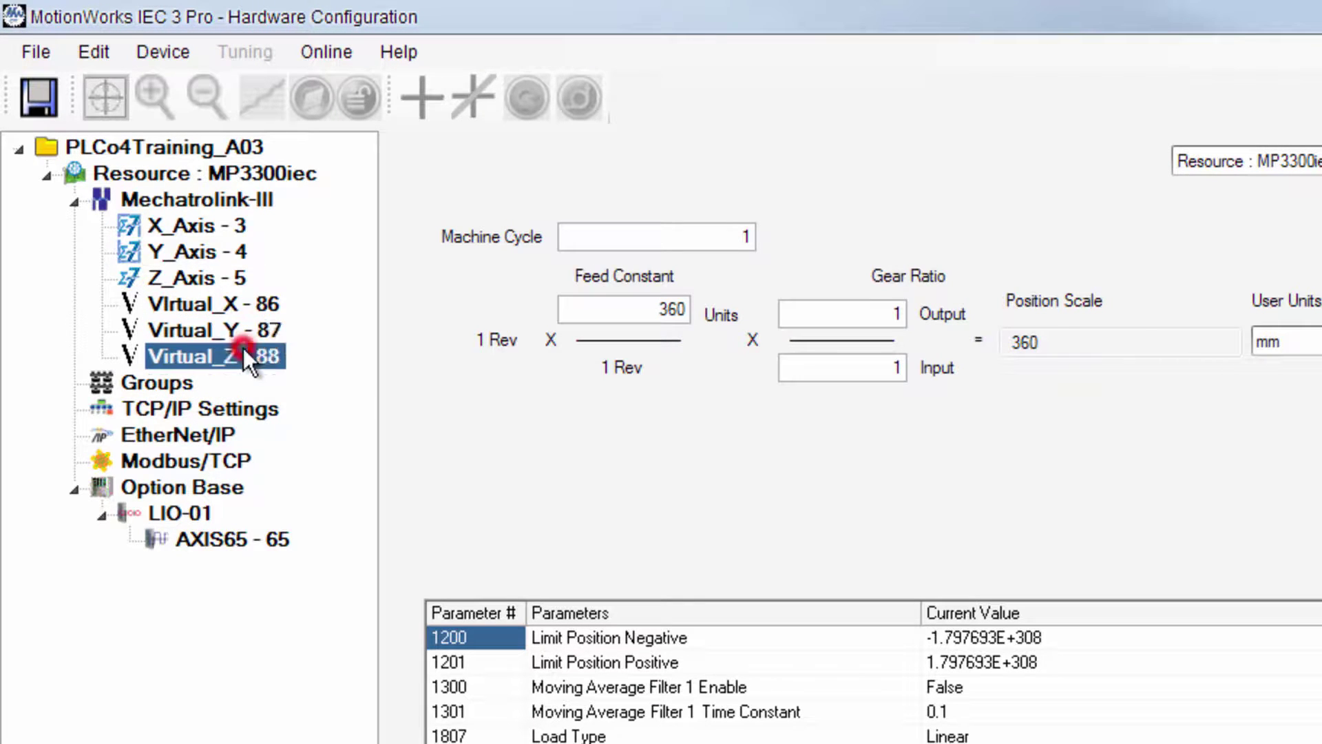
pyautogui.click(243, 224)
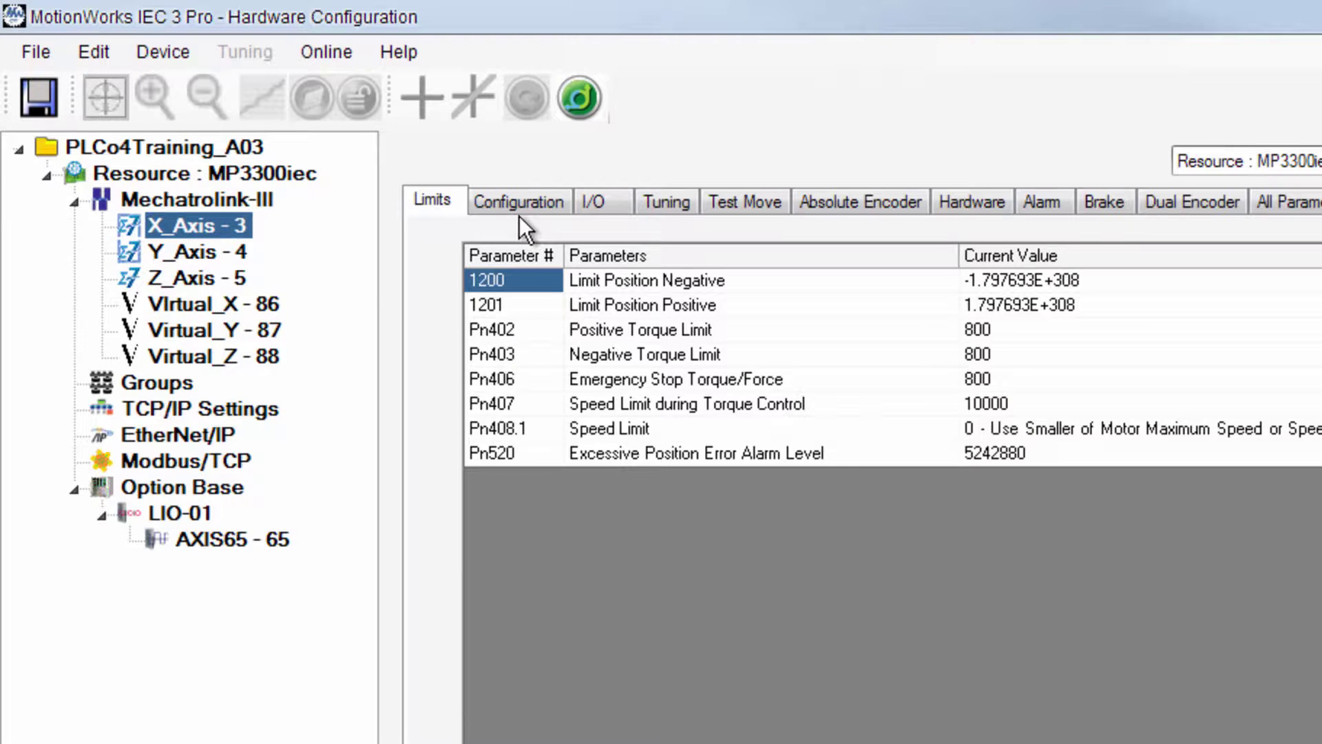
pyautogui.click(534, 207)
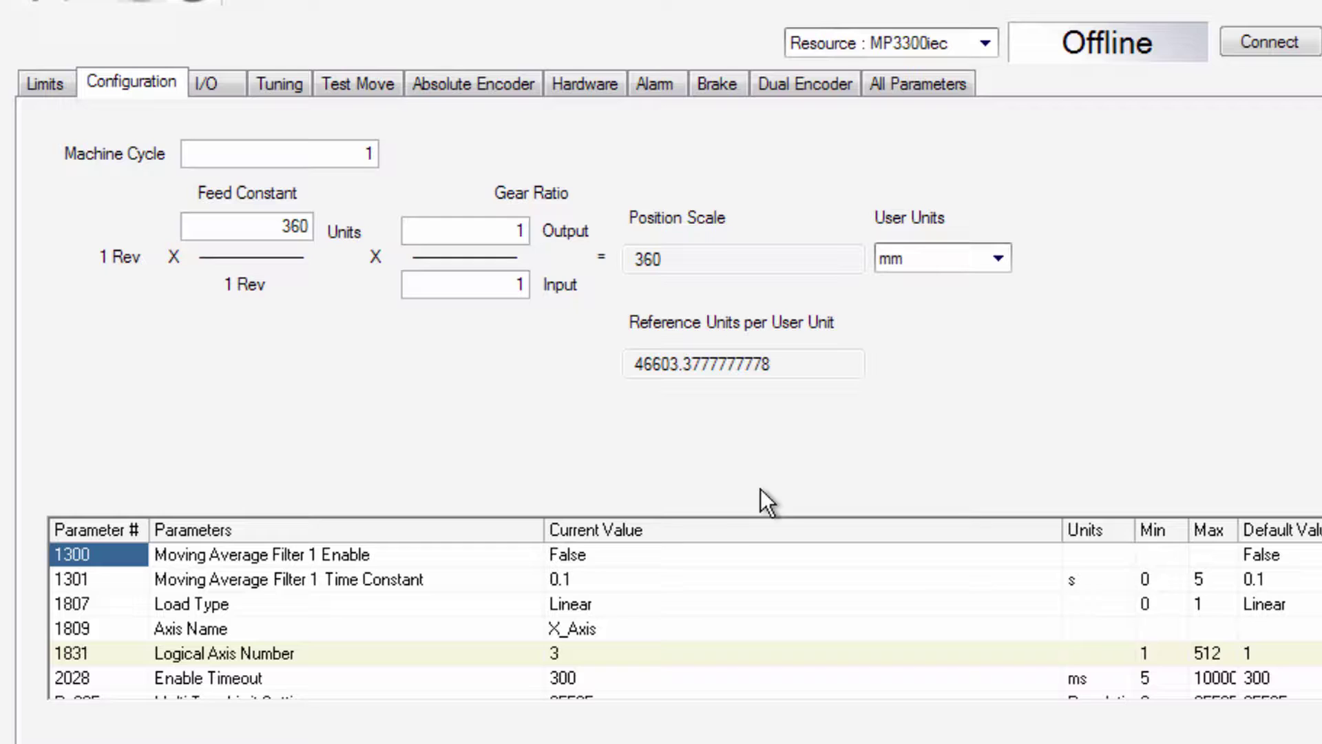
# - Inspect X_Axis's Load Type value and its Positive and Negative Over Travel I/O settings
pyautogui.click(617, 604)
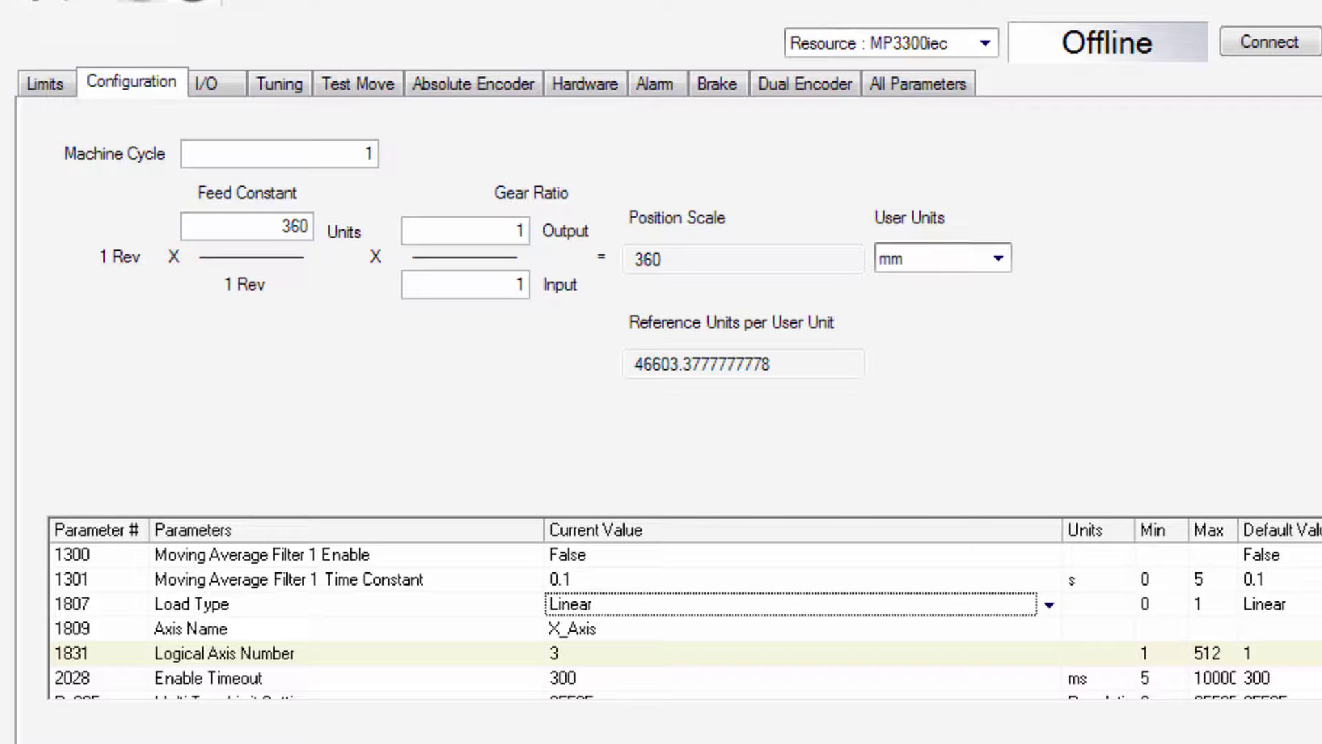
pyautogui.click(586, 604)
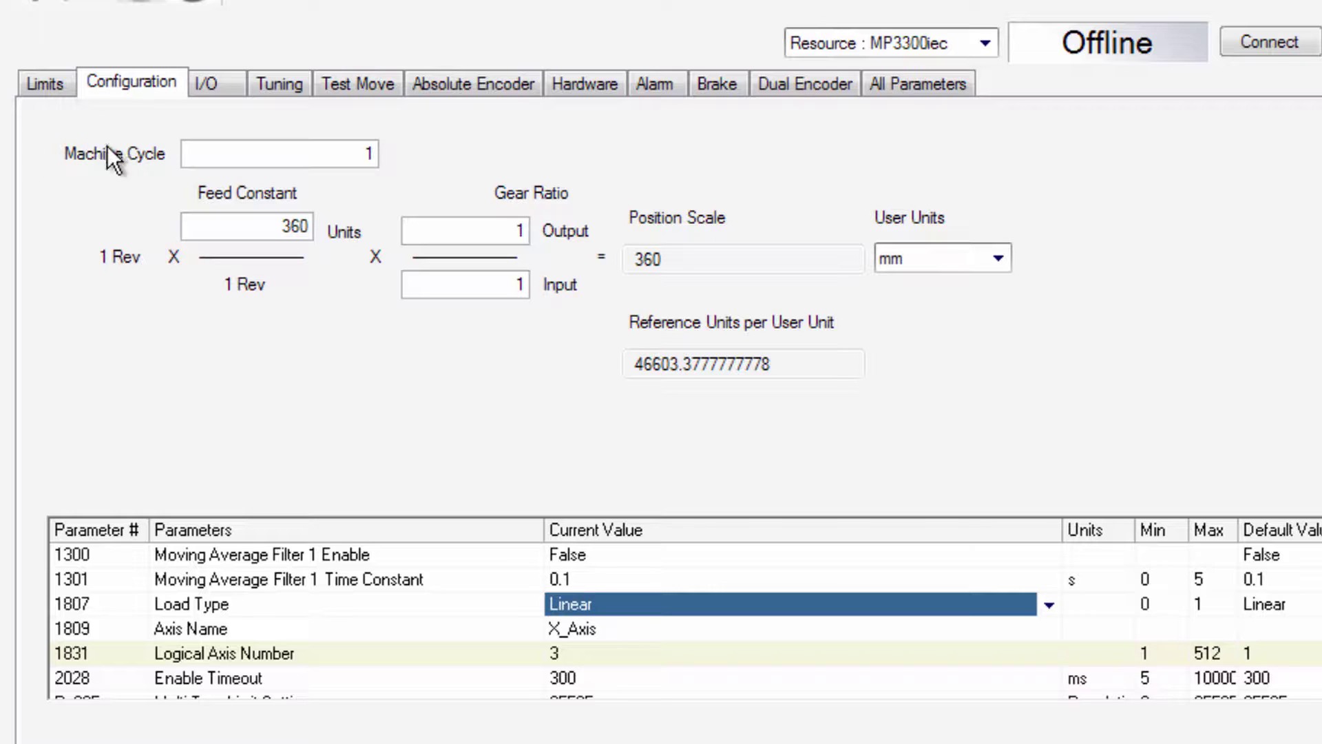
pyautogui.click(208, 85)
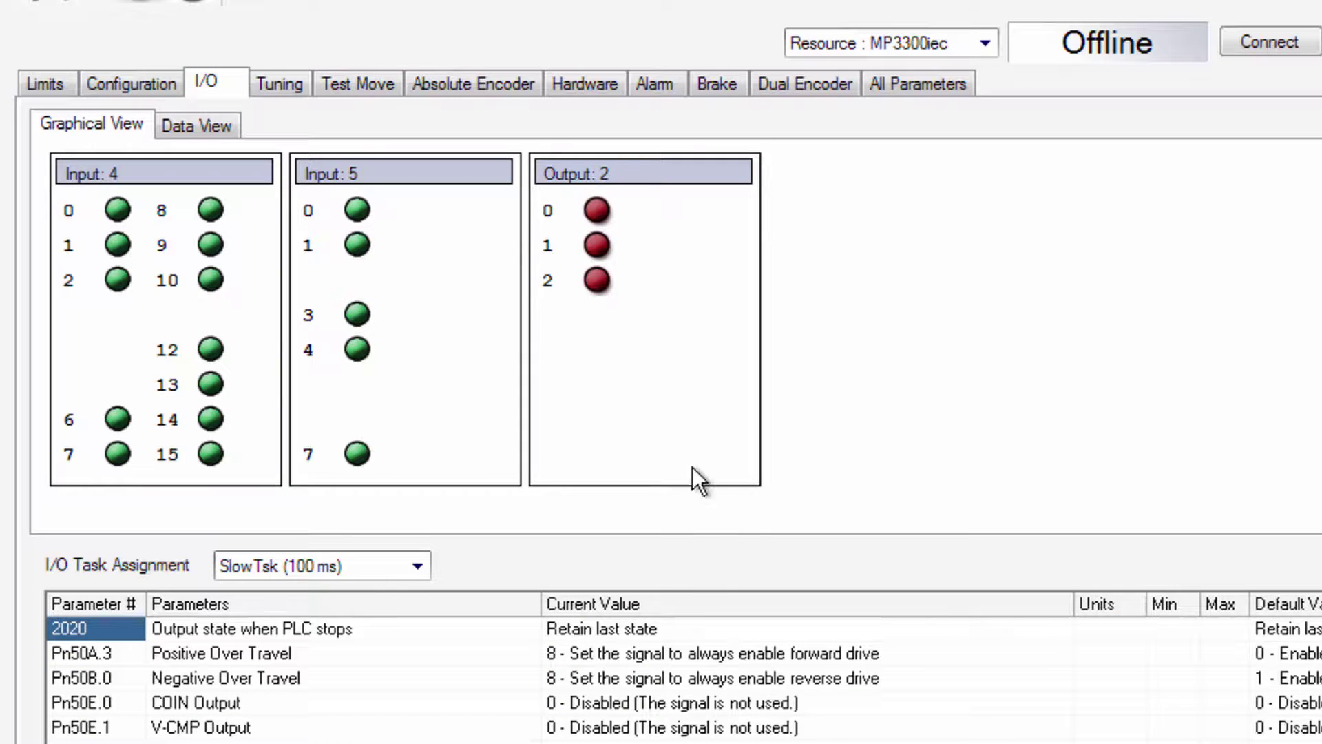
pyautogui.click(693, 657)
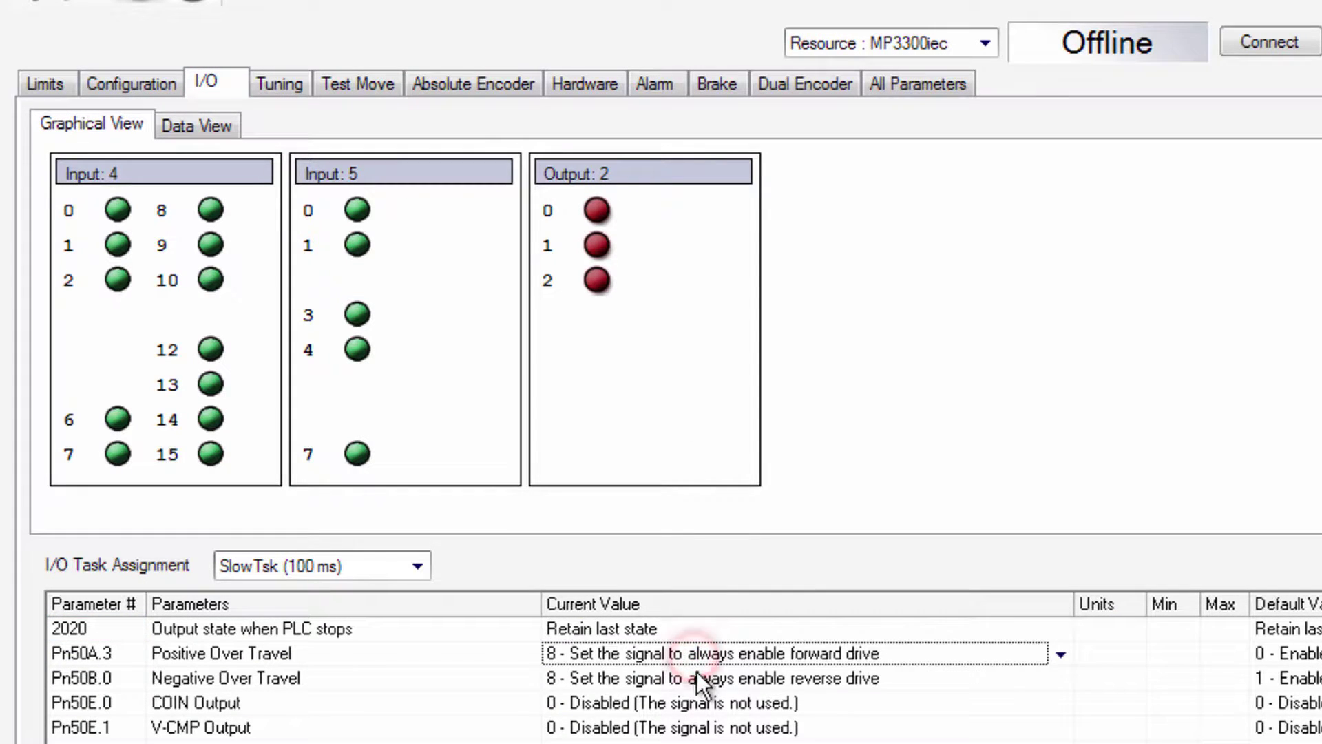
pyautogui.click(697, 676)
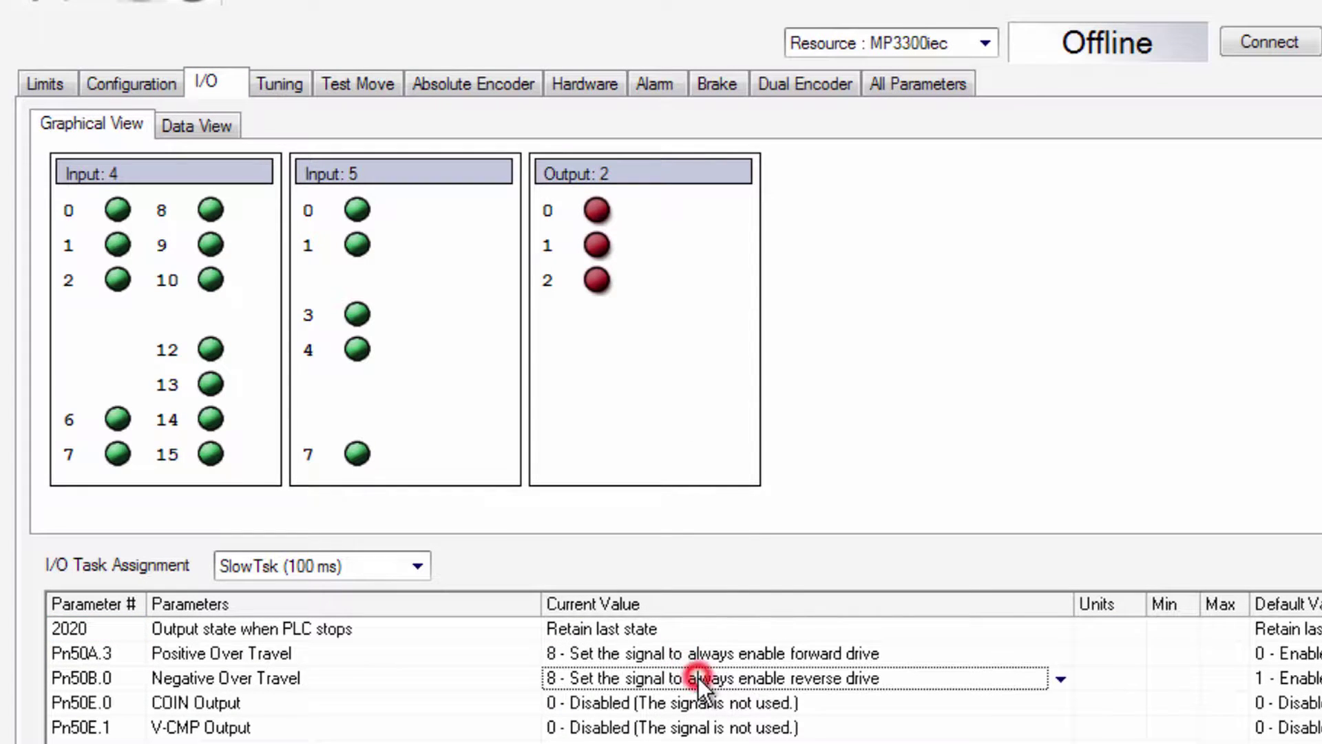
# - Review Pn00B.2 Power Selection in All Parameters, then open Y_Axis - 4's full parameter list
pyautogui.click(920, 82)
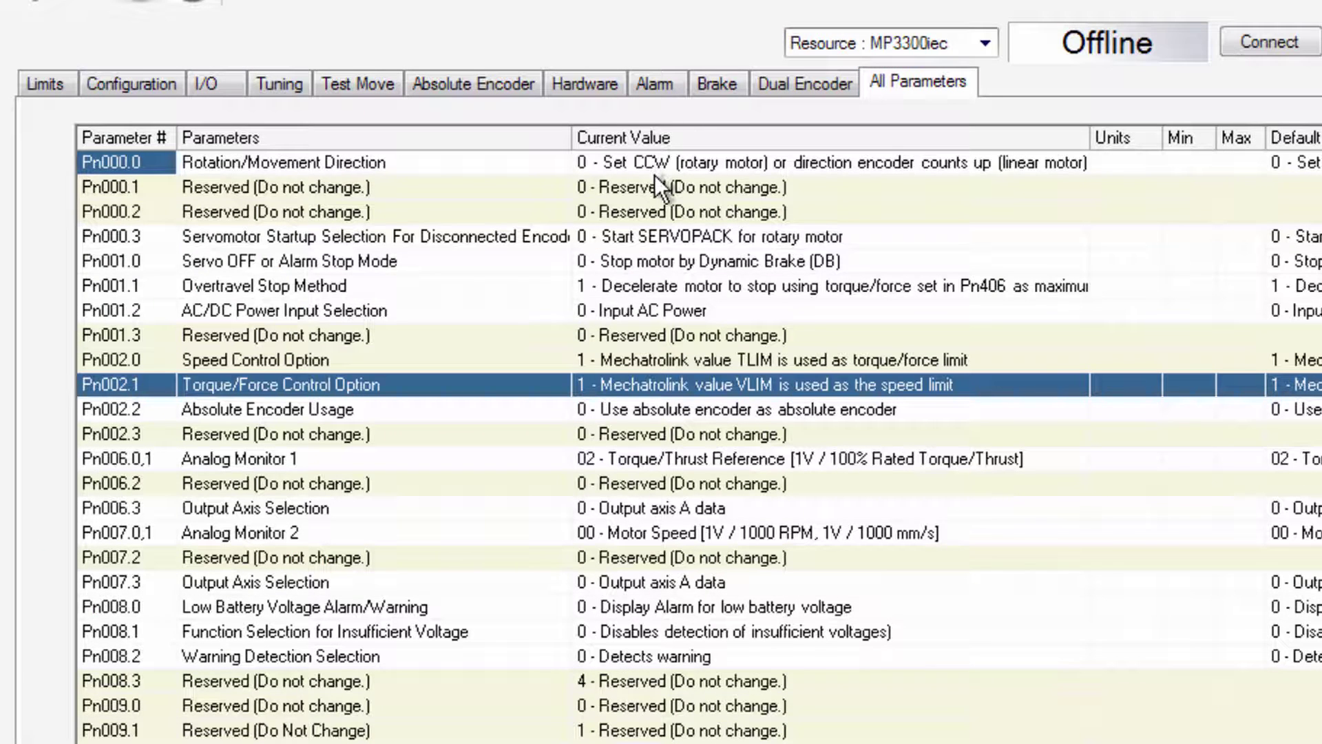
pyautogui.scroll(-4, 654, 175)
pyautogui.click(344, 651)
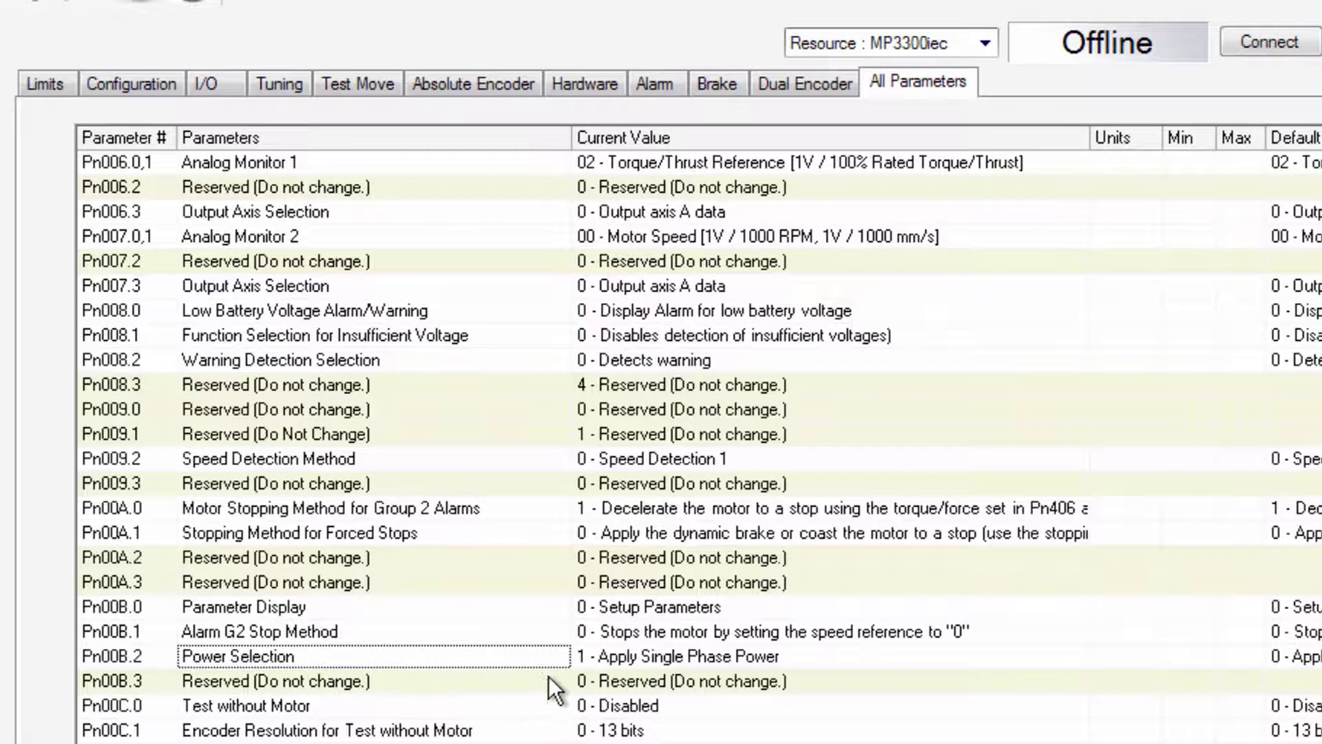
pyautogui.click(637, 660)
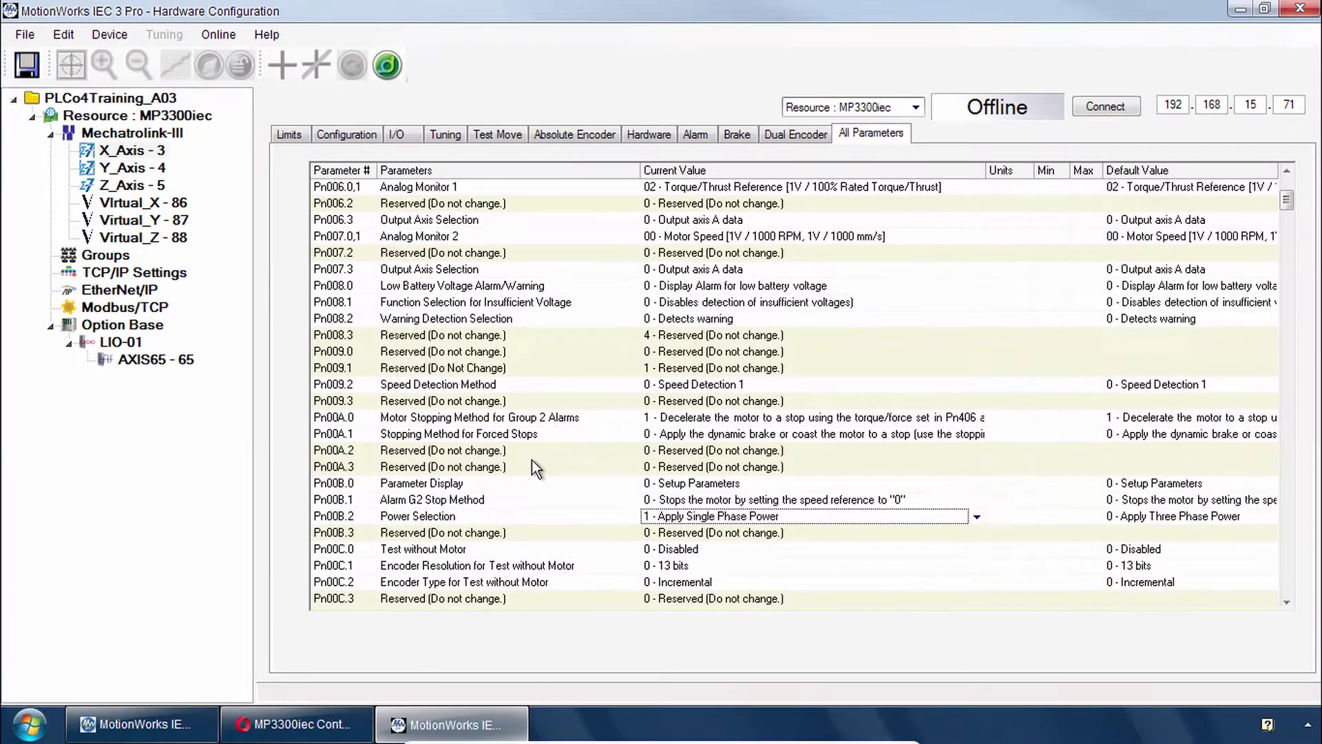
pyautogui.click(143, 171)
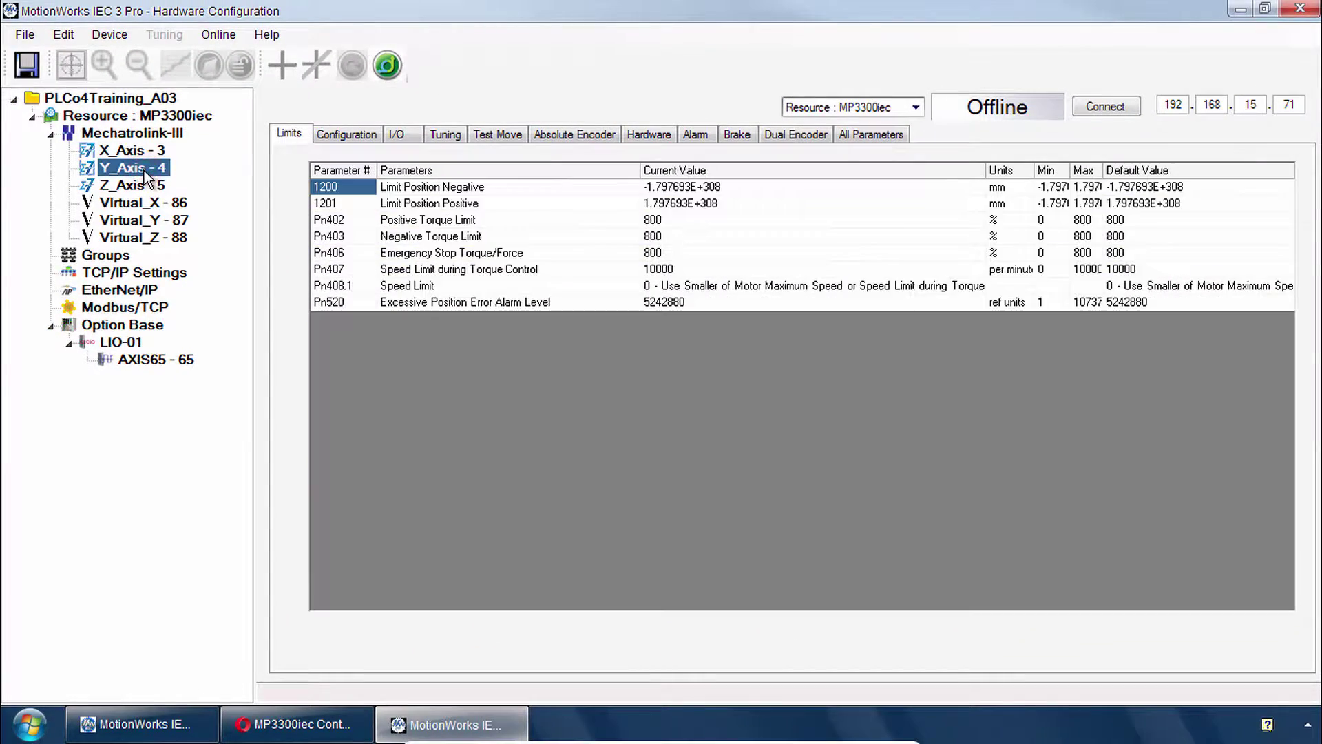
pyautogui.click(882, 136)
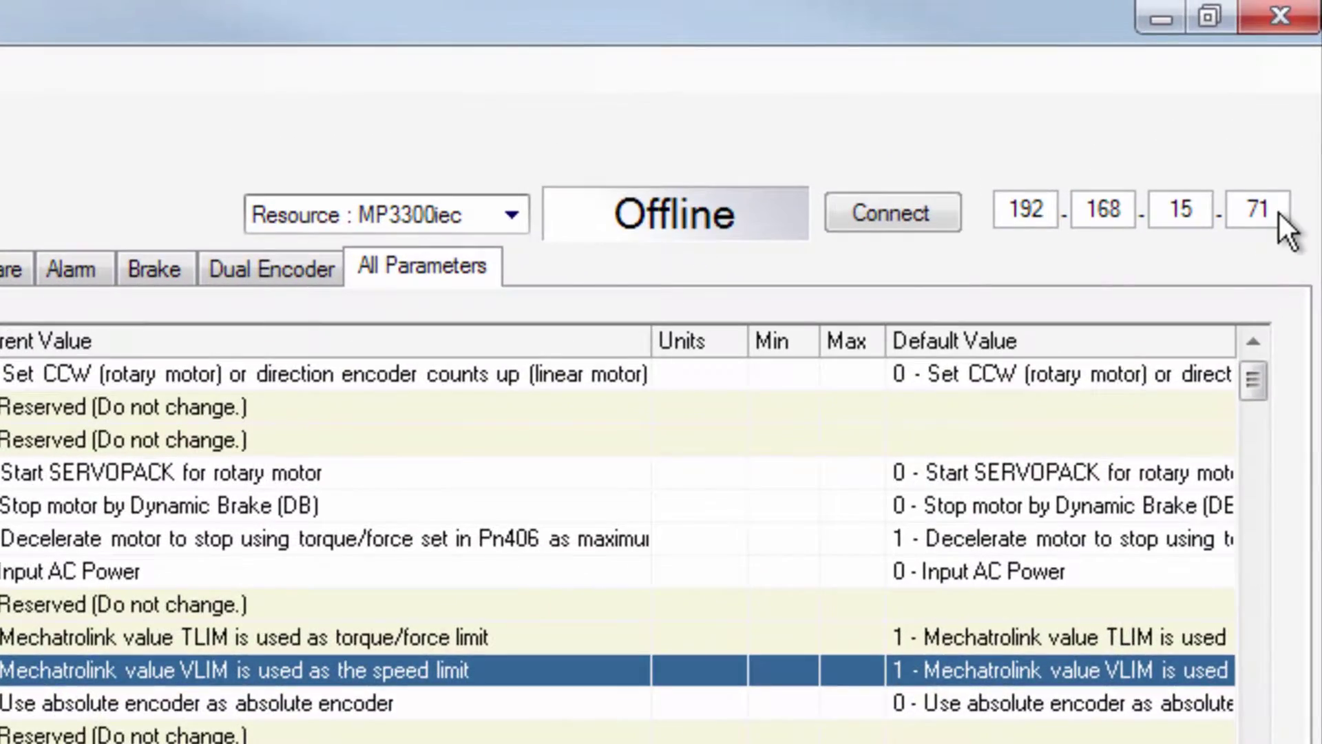
# - Confirm controller IP 192.168.15.71, connect, and write the offline configuration to the drives
pyautogui.click(1293, 105)
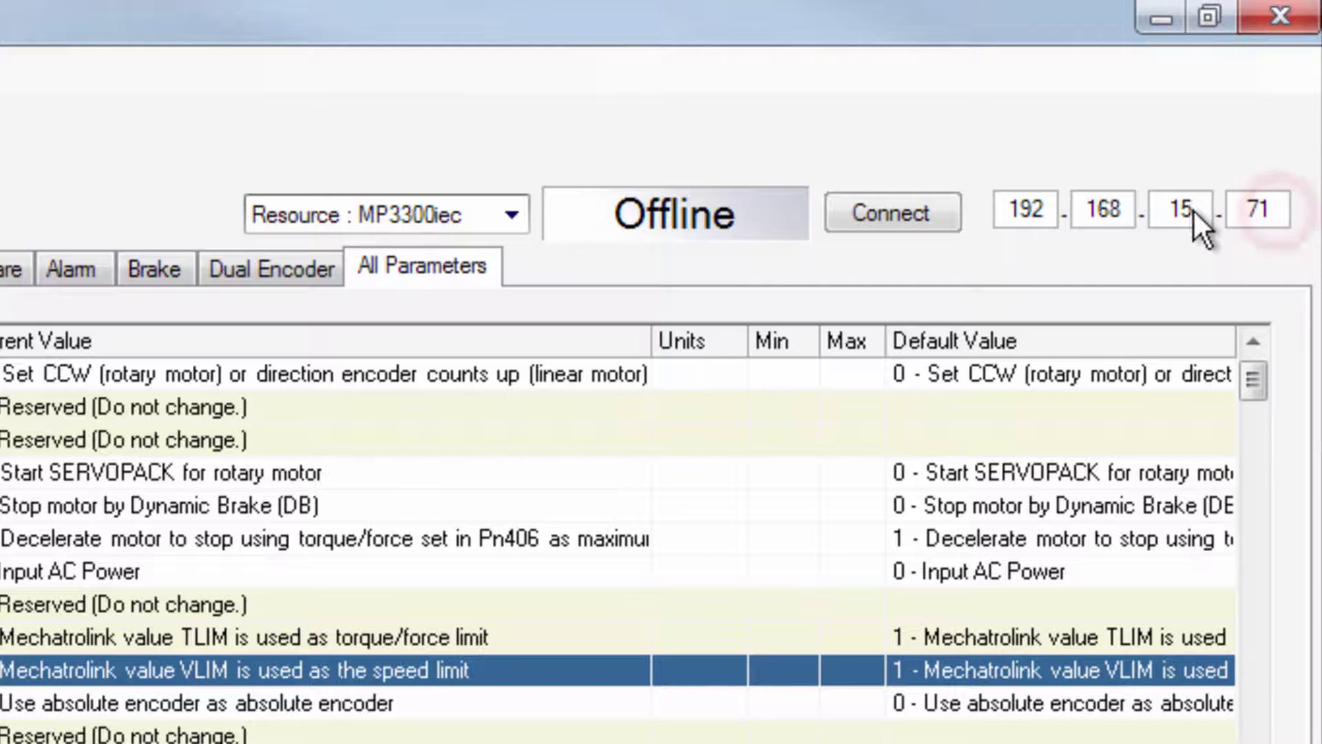
pyautogui.doubleClick(1191, 208)
pyautogui.doubleClick(1275, 208)
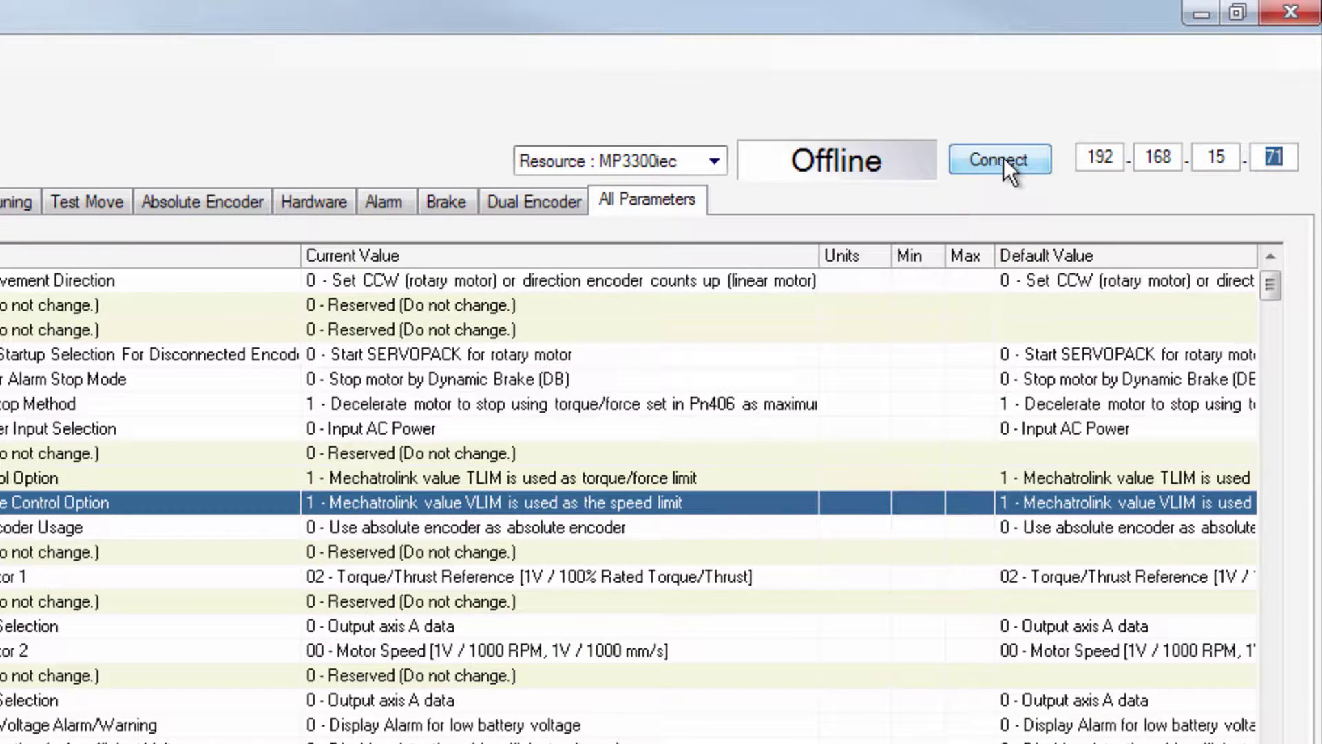
pyautogui.click(1002, 159)
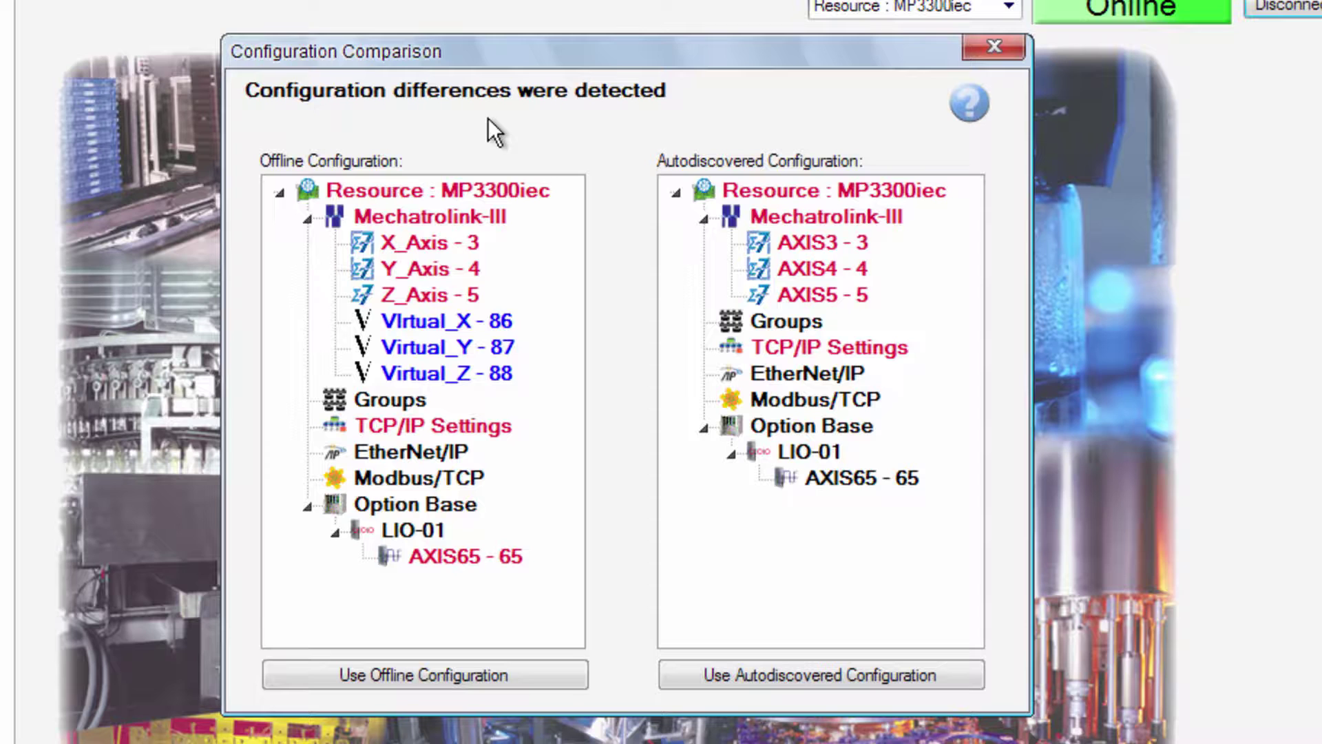
pyautogui.click(383, 675)
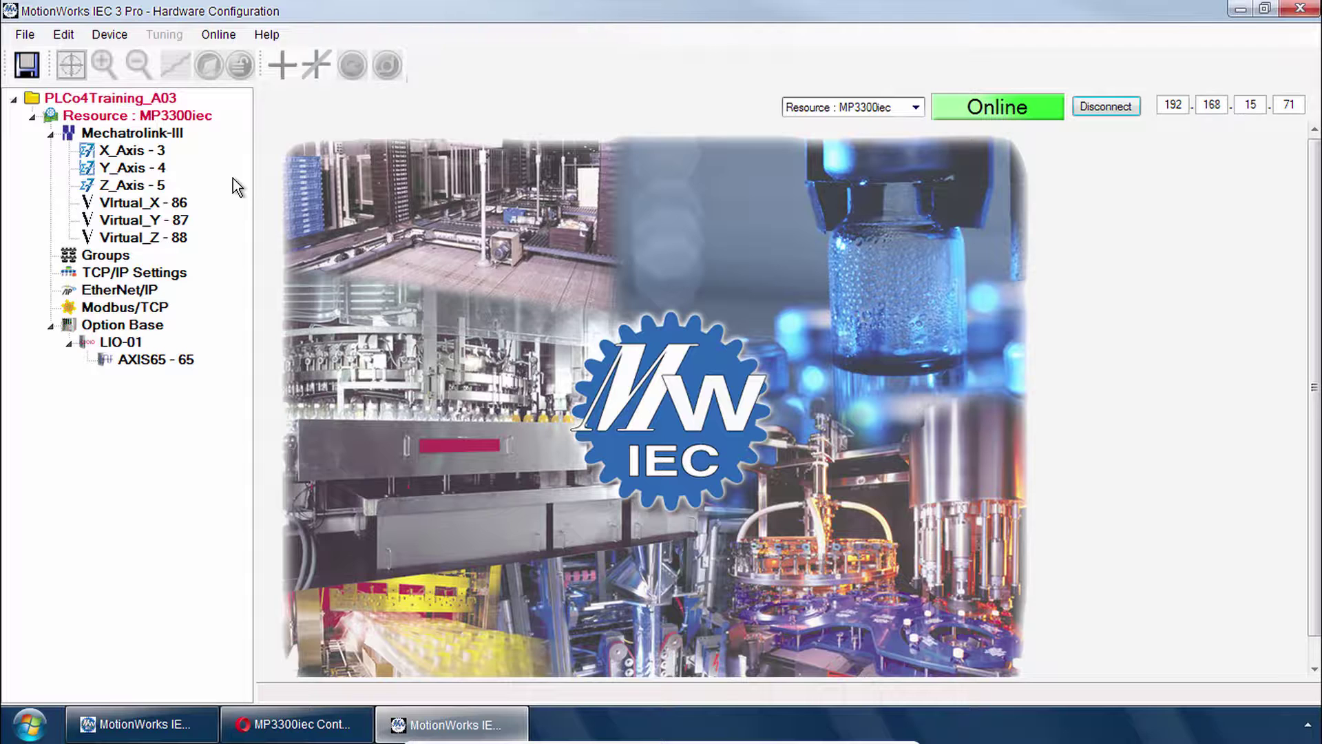
# - Save the hardware configuration to the controller, then reboot the controller
pyautogui.click(29, 66)
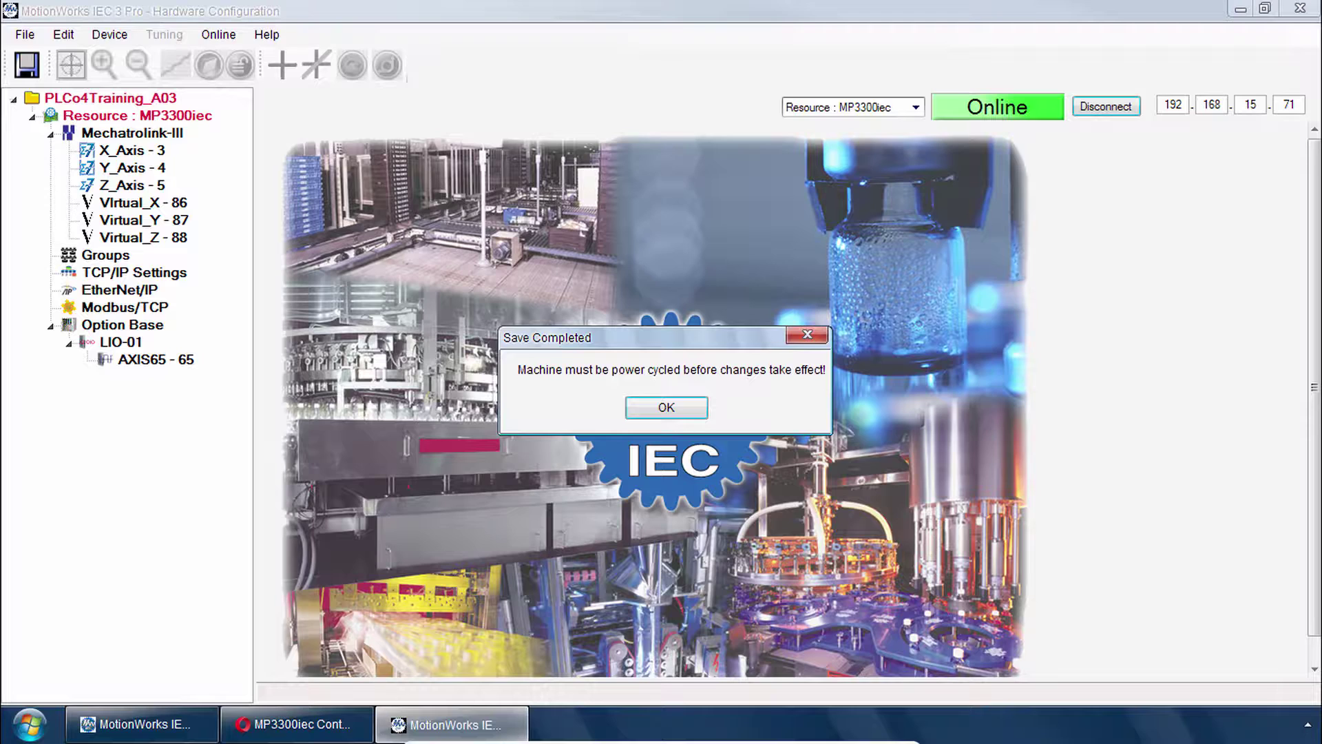
pyautogui.click(665, 408)
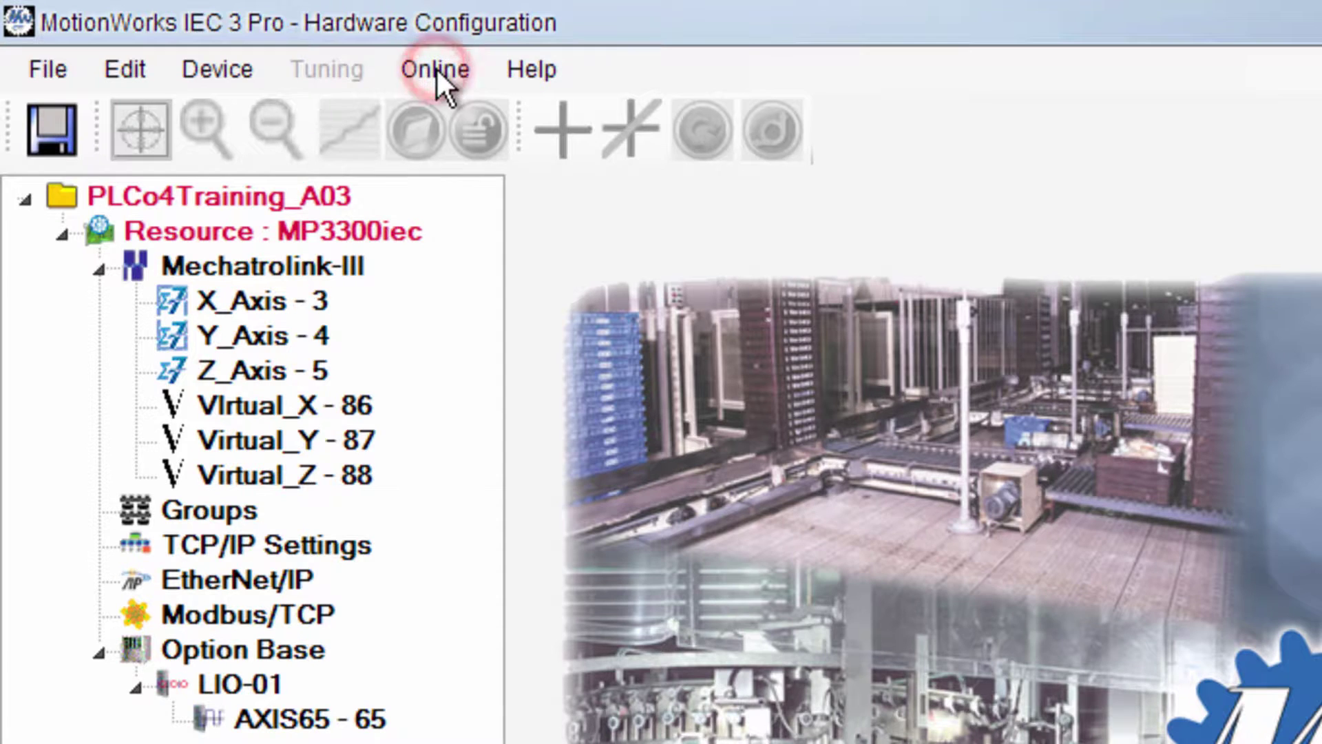
pyautogui.click(438, 71)
pyautogui.click(548, 157)
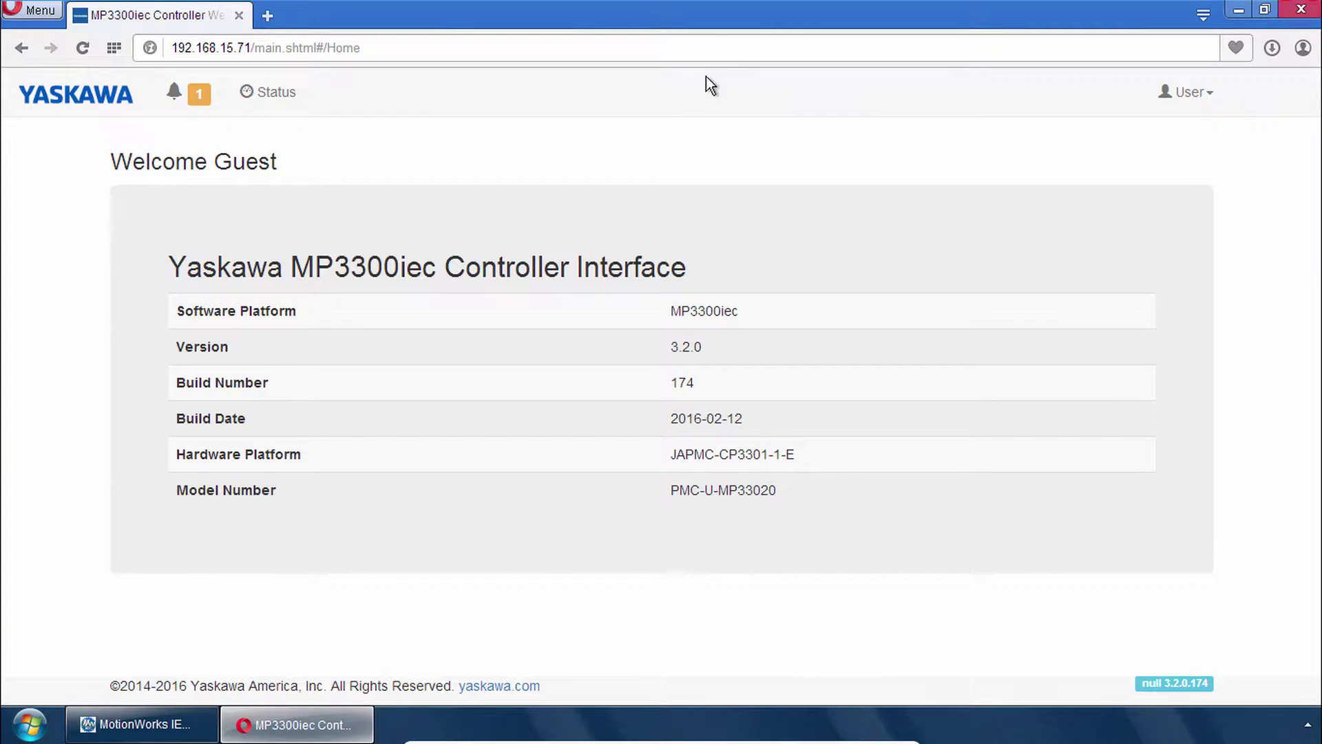
# - Return from the Opera controller page to the MotionWorks IEC 3 Pro project window
pyautogui.hotkey('alt', 'Tab')
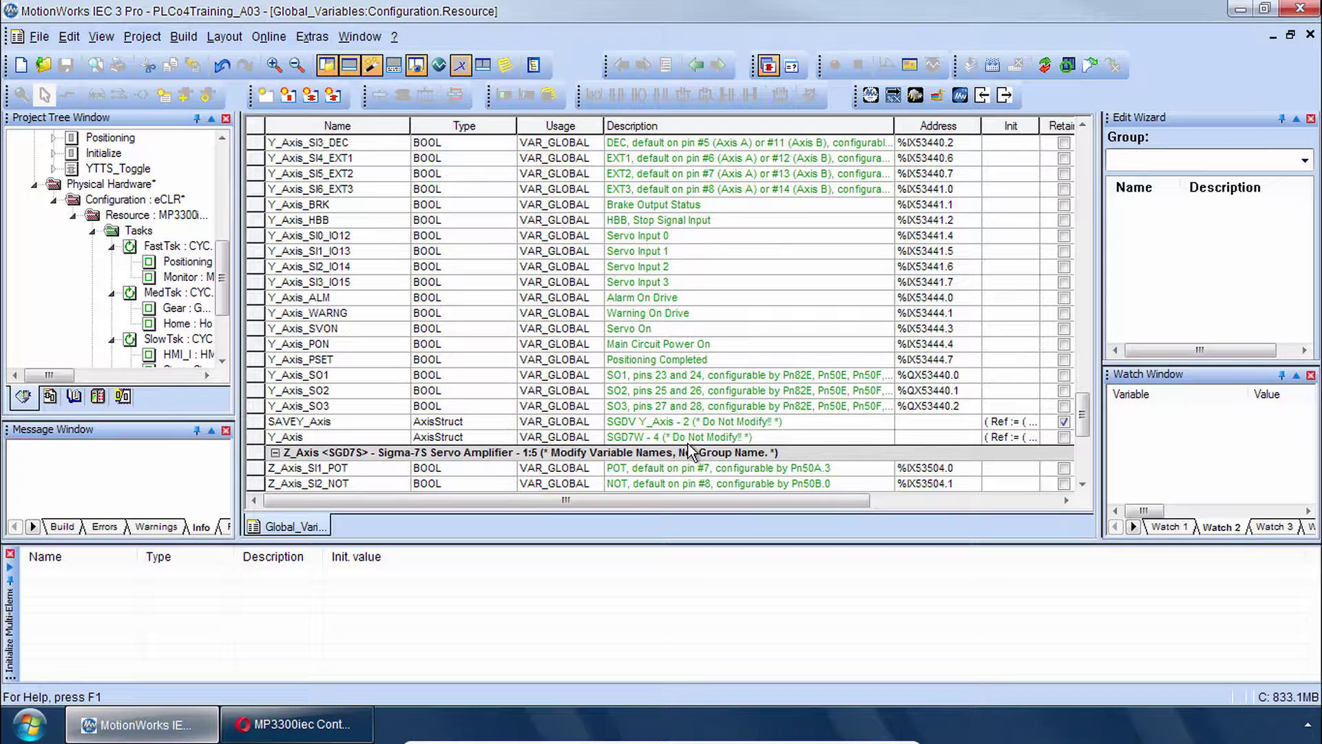
# - Compile the project (0 errors, 4 warnings) and bring up the Resource control dialog
pyautogui.click(994, 65)
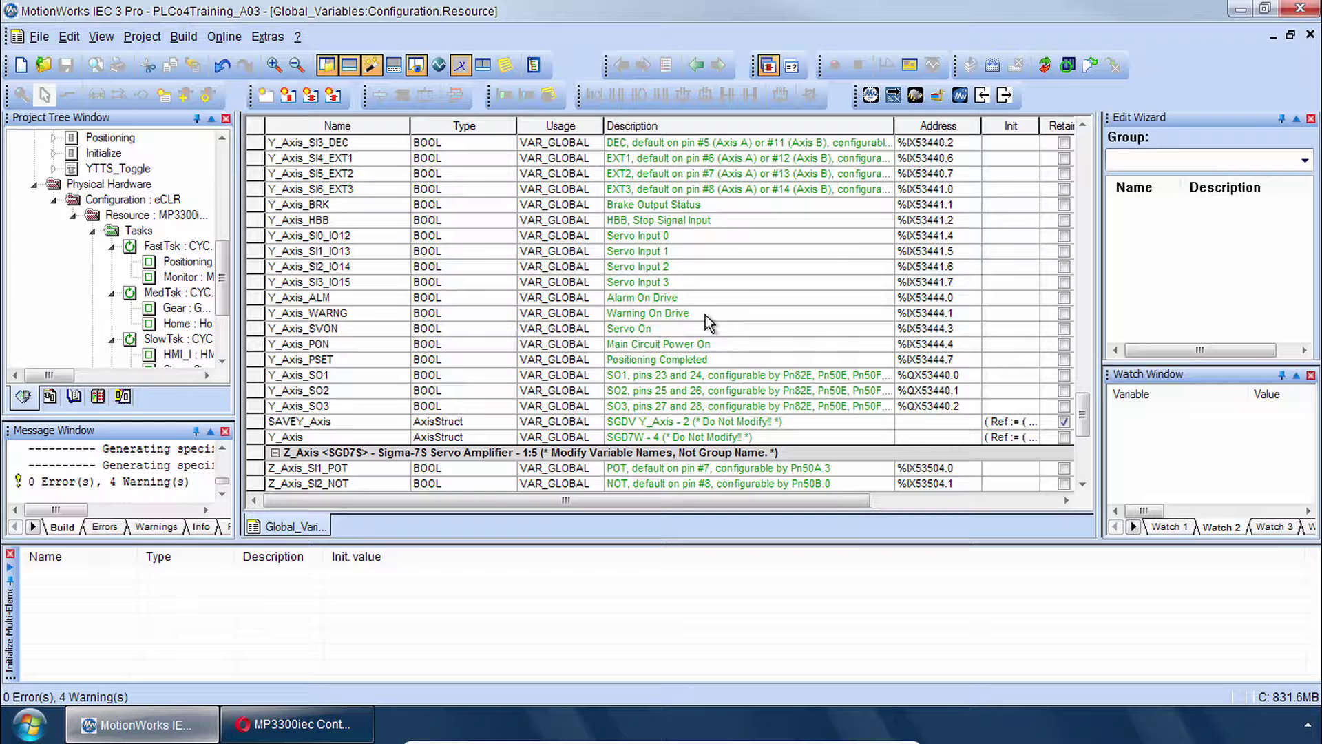
pyautogui.click(1068, 65)
pyautogui.moveTo(1148, 356); pyautogui.dragTo(822, 225)
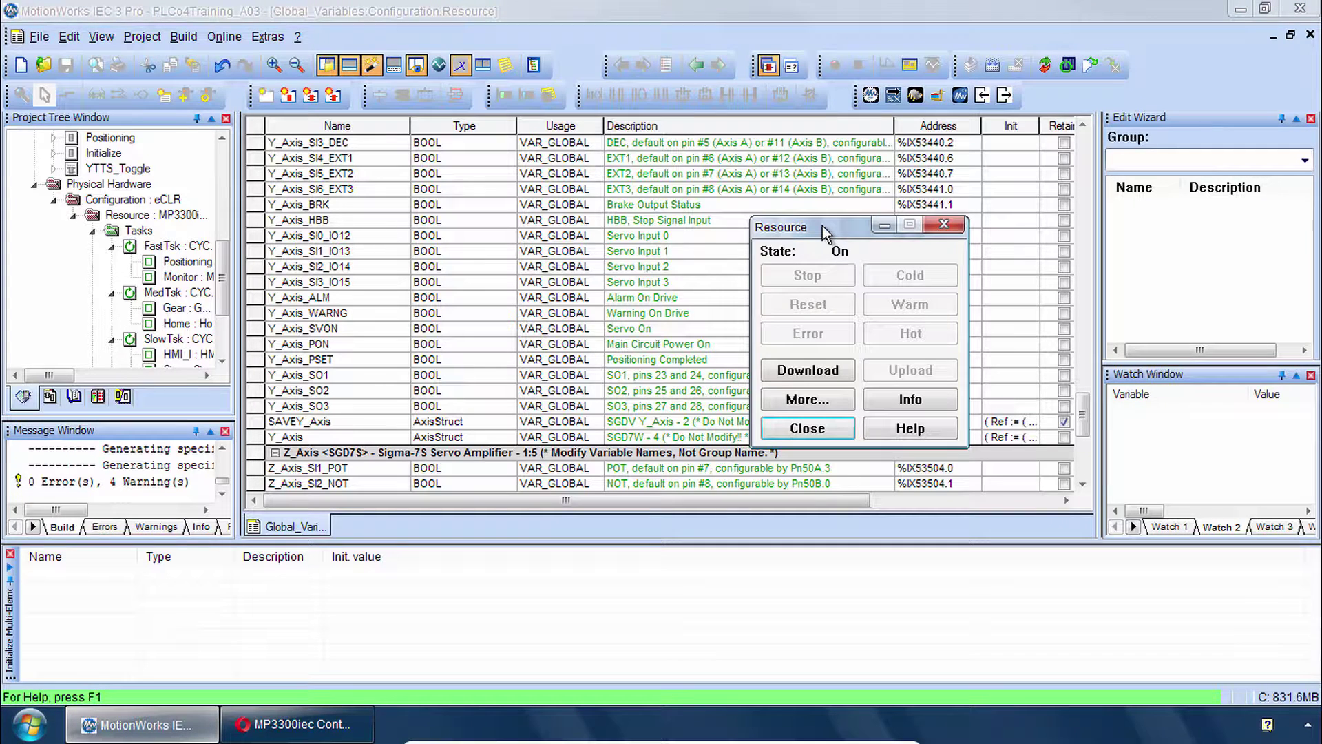
# - Review the extra download options, leaving bootproject and source inclusion unchecked
pyautogui.click(823, 399)
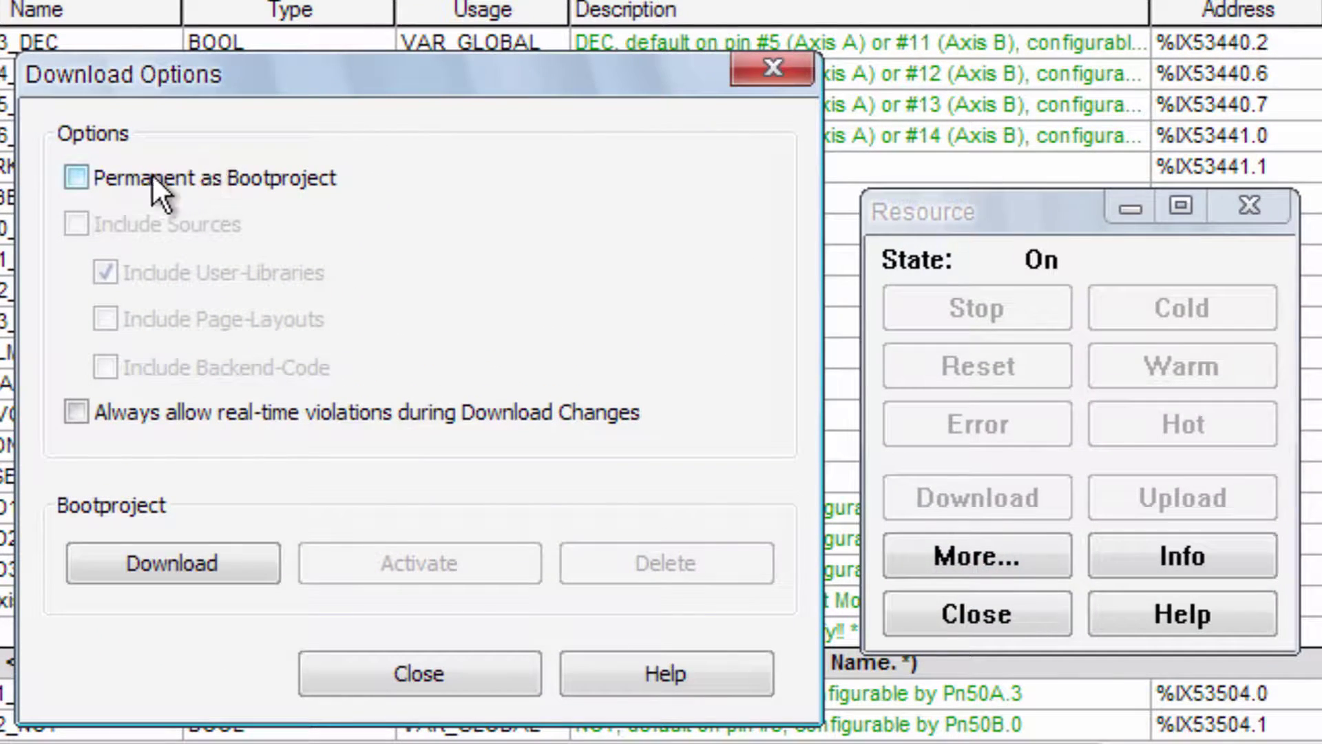
pyautogui.click(105, 181)
pyautogui.click(121, 222)
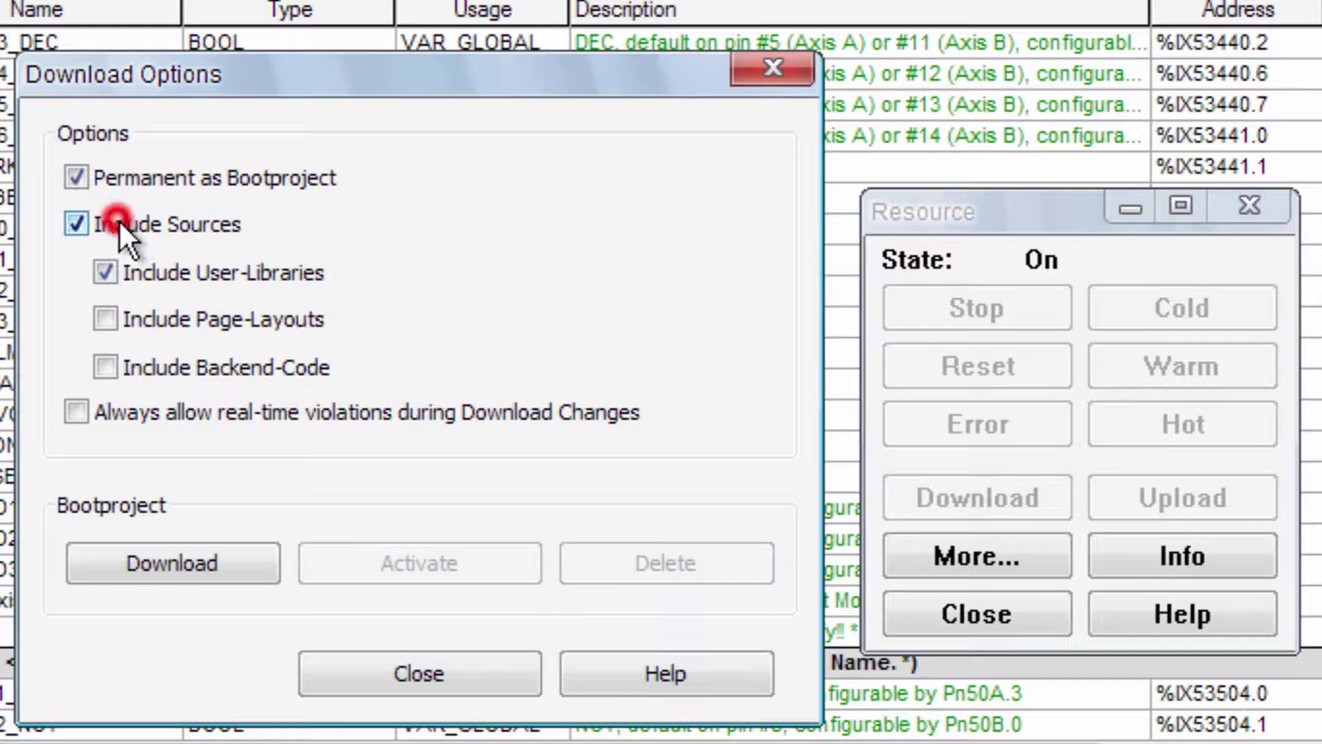
pyautogui.click(129, 225)
pyautogui.click(135, 174)
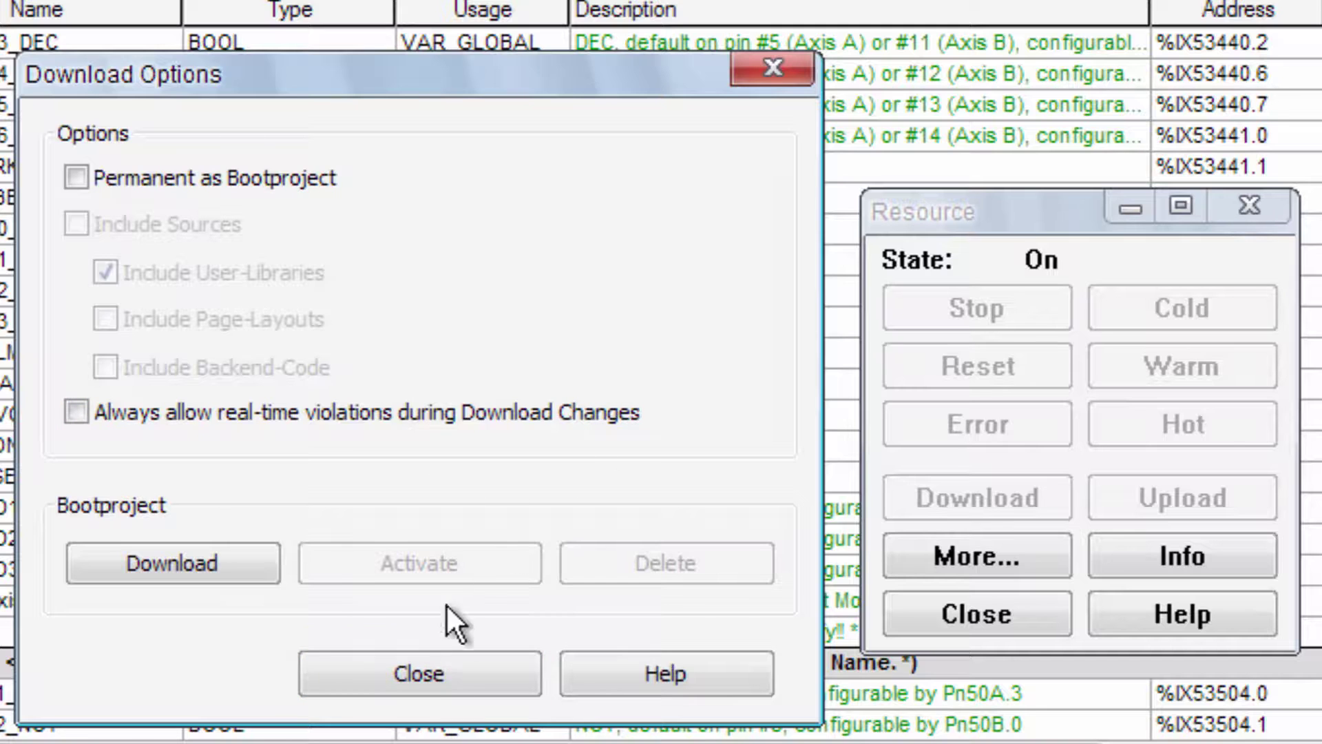
pyautogui.click(462, 674)
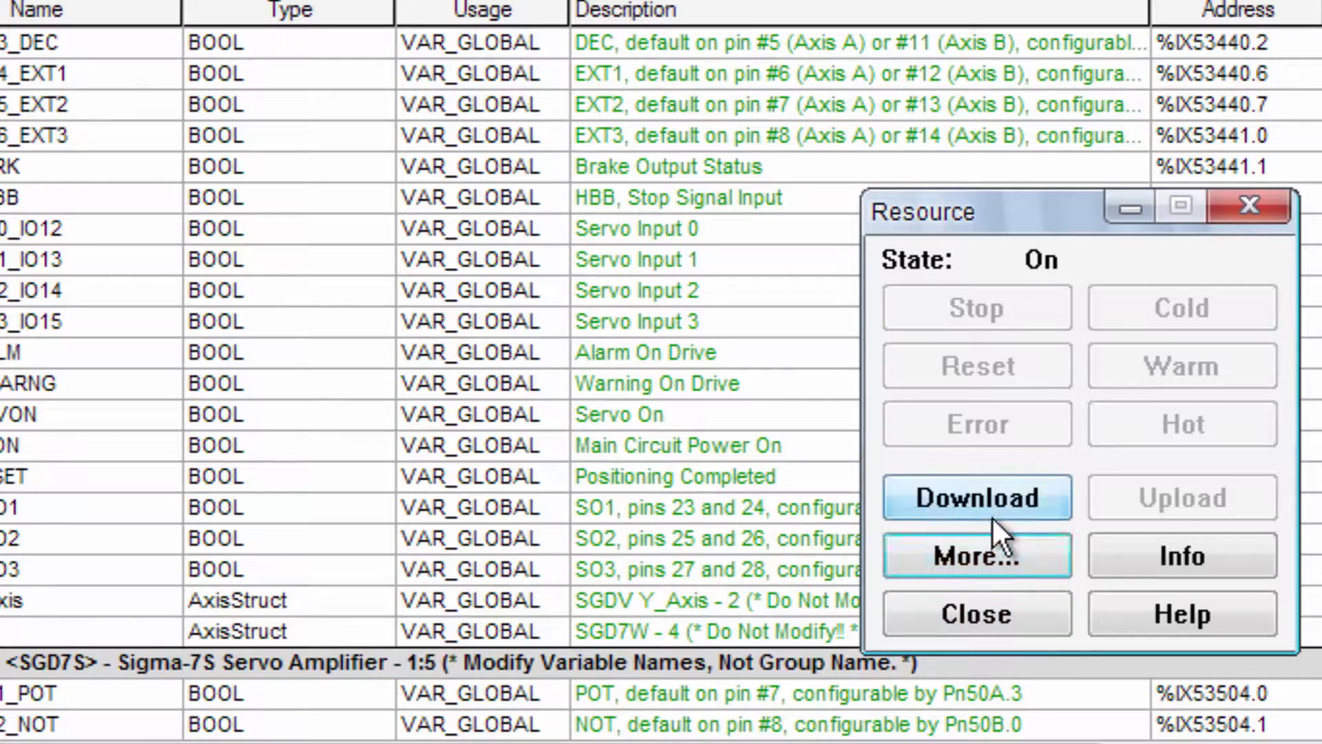
# - Download the project to the controller, cold start it, then stop and warm-restart it
pyautogui.click(993, 511)
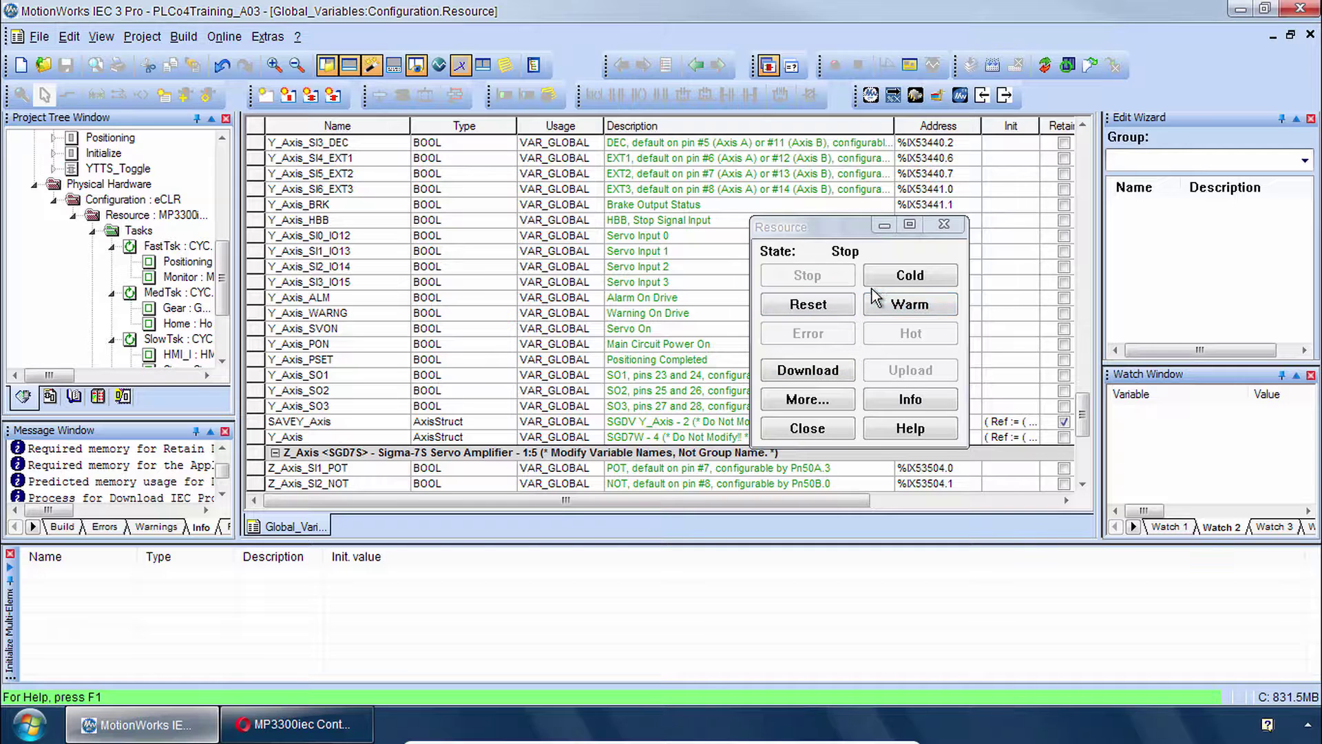
pyautogui.click(908, 273)
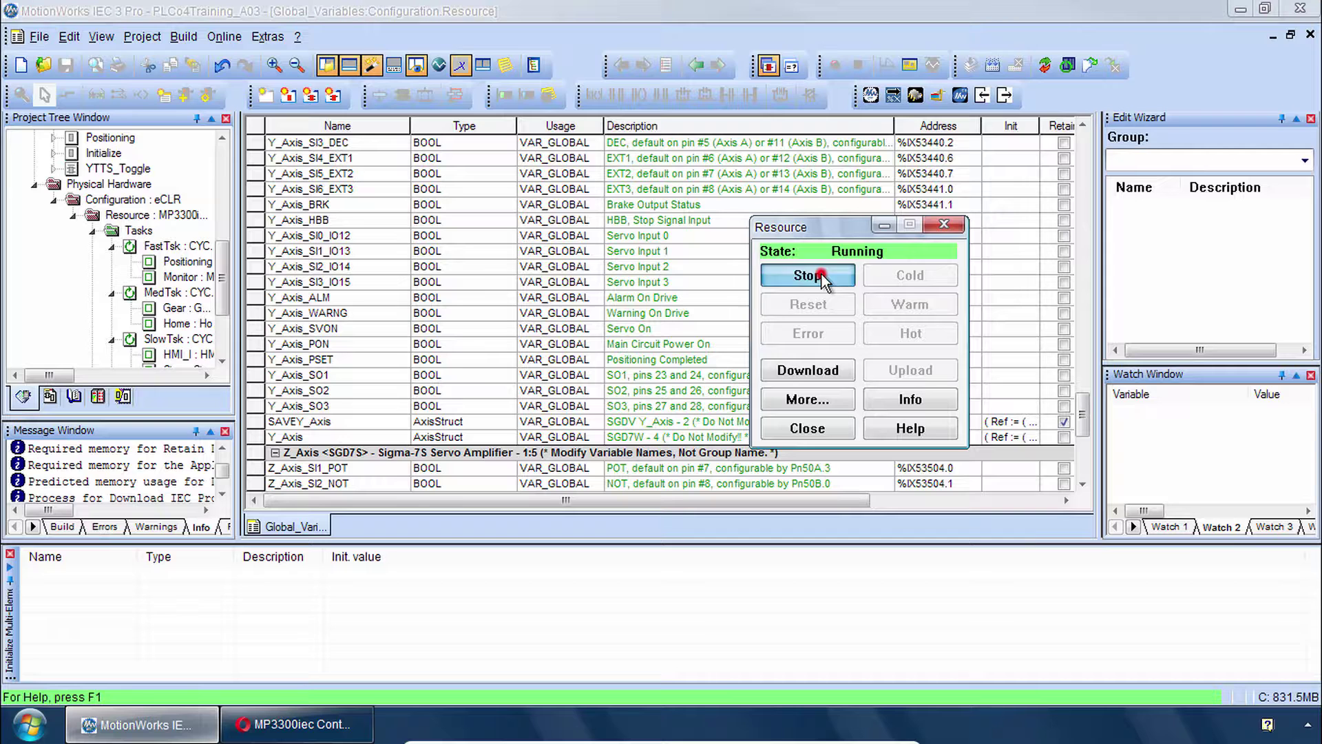
pyautogui.click(824, 276)
pyautogui.click(906, 302)
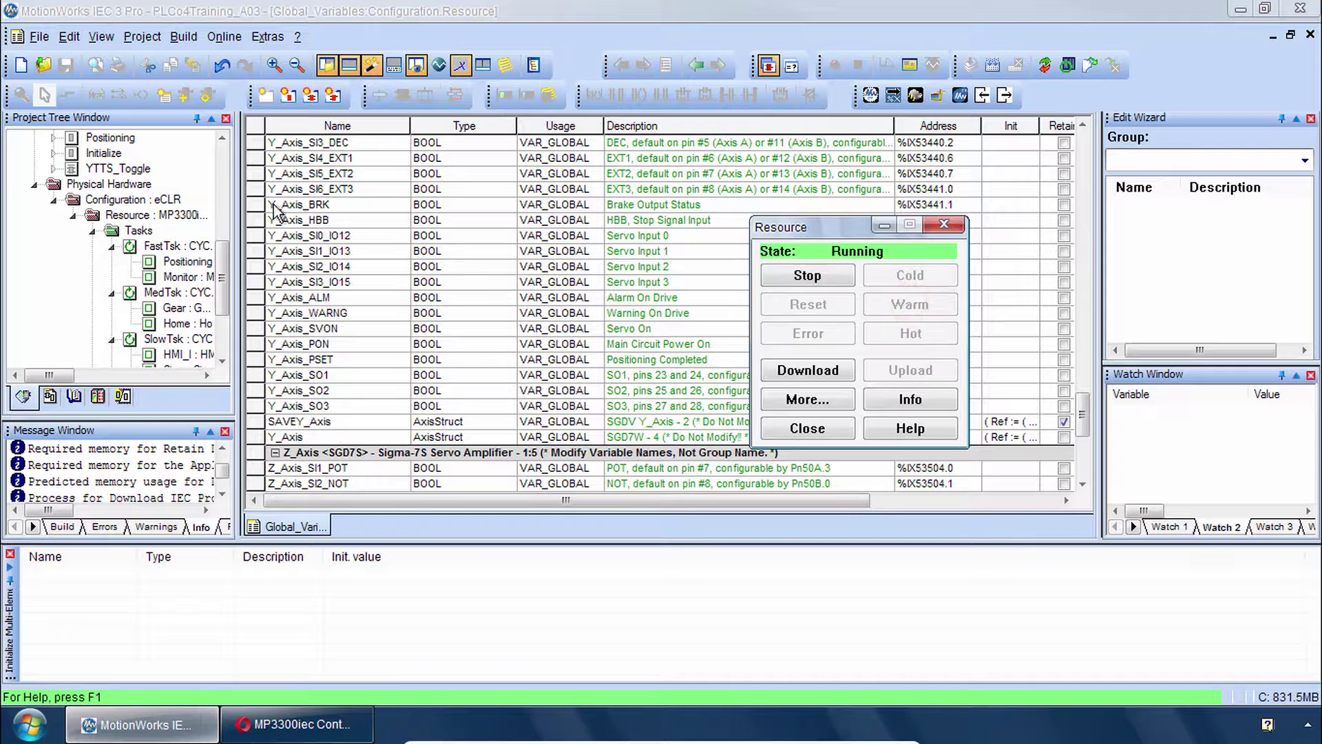
# - Close the Resource dialog with the program left running
pyautogui.click(224, 279)
pyautogui.scroll(1, 224, 283)
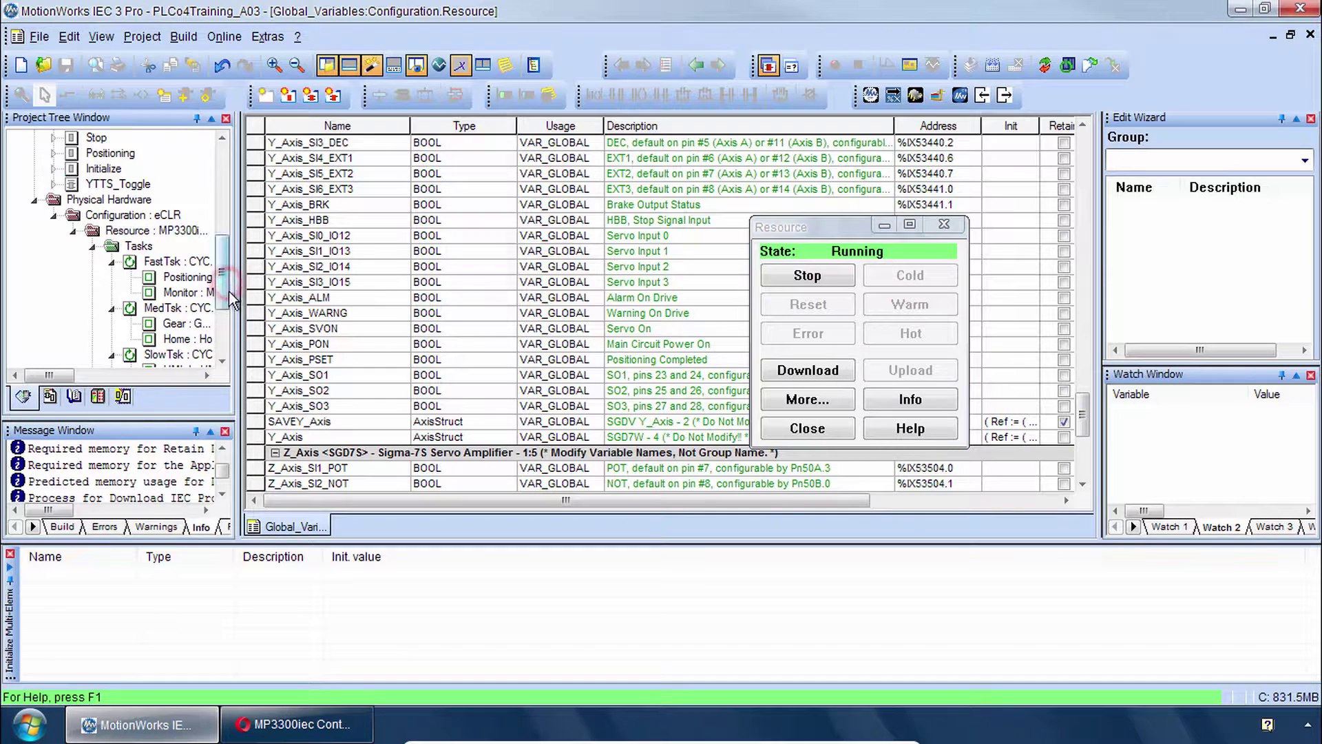
pyautogui.scroll(-3, 223, 282)
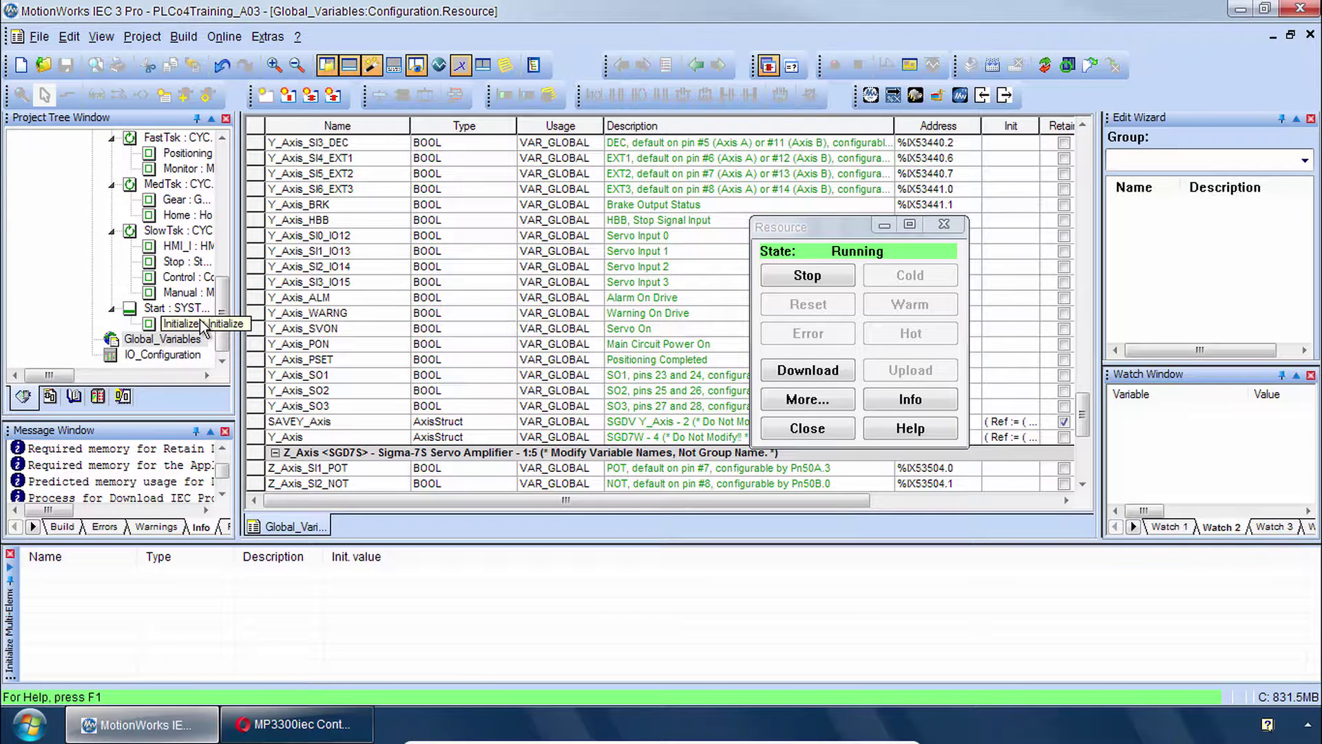
pyautogui.click(944, 225)
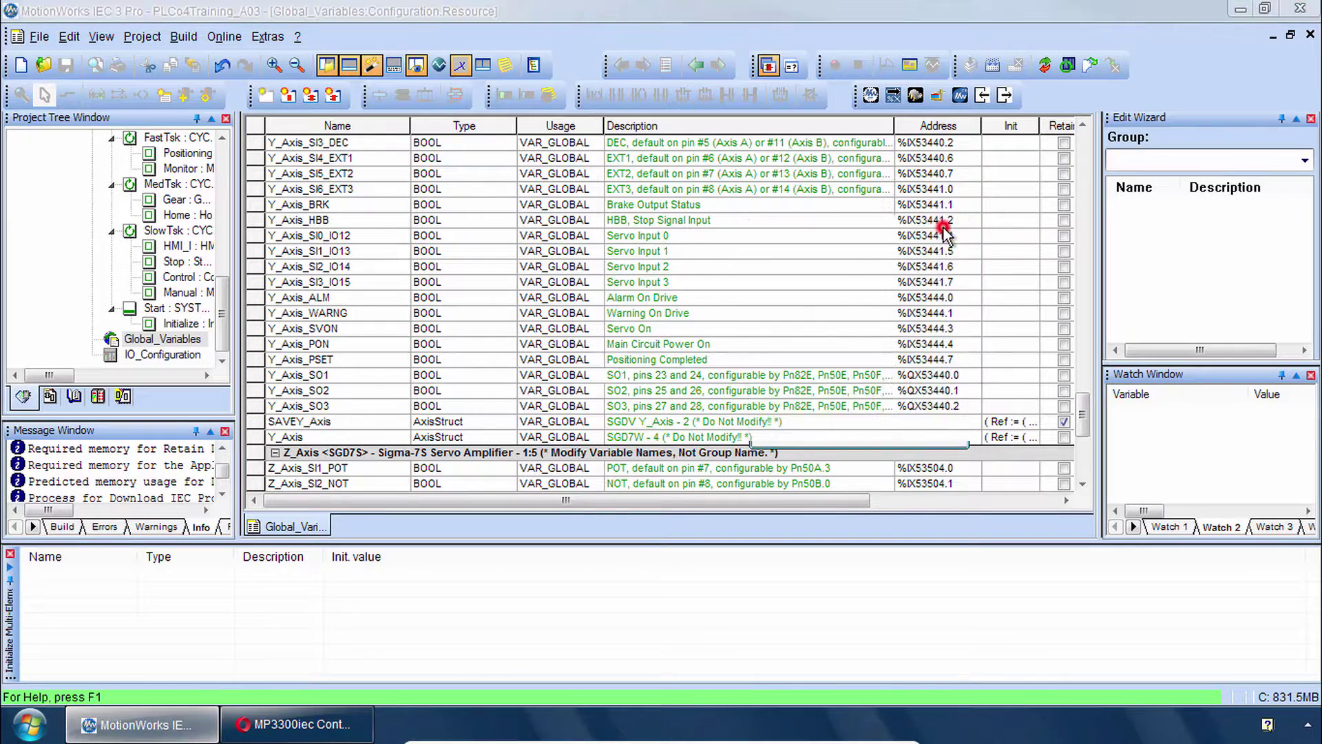
# - Switch to debug mode, close Global_Variables, and open the HMI_I ladder worksheet
pyautogui.click(1045, 64)
pyautogui.click(1309, 35)
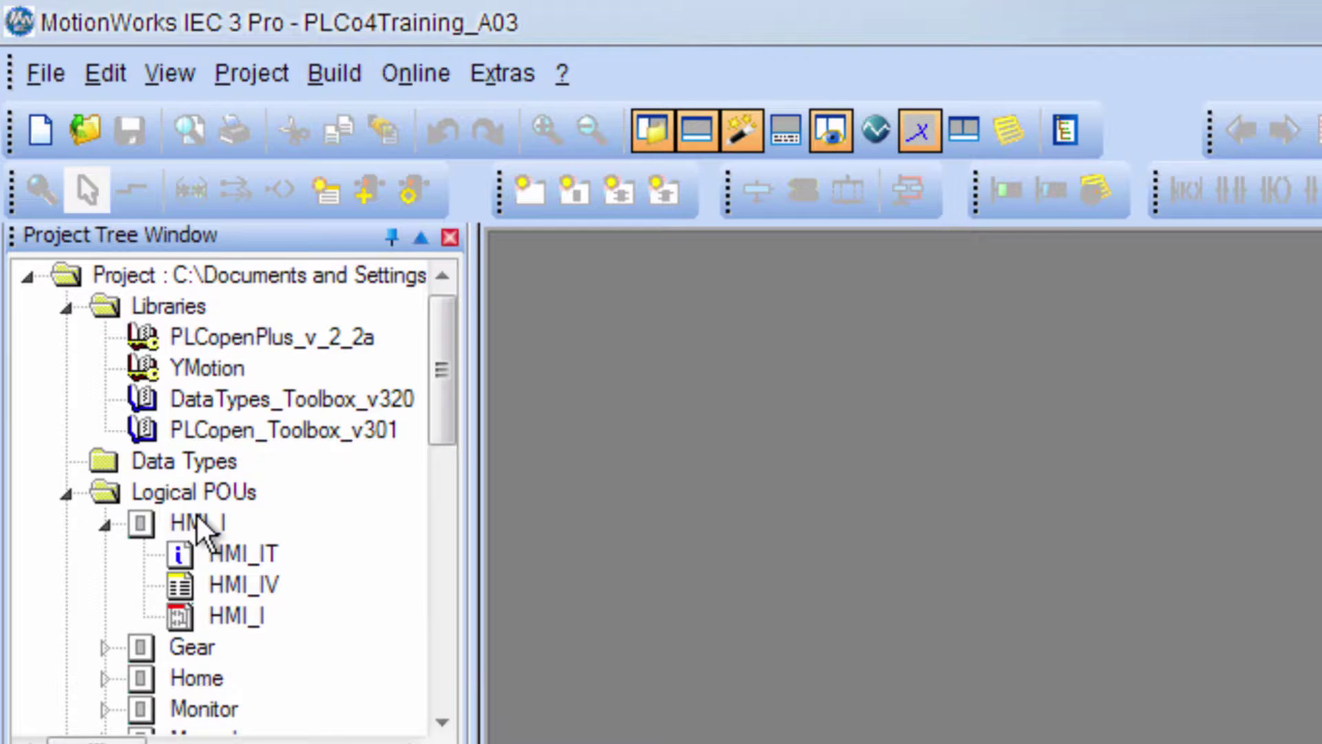
pyautogui.doubleClick(199, 624)
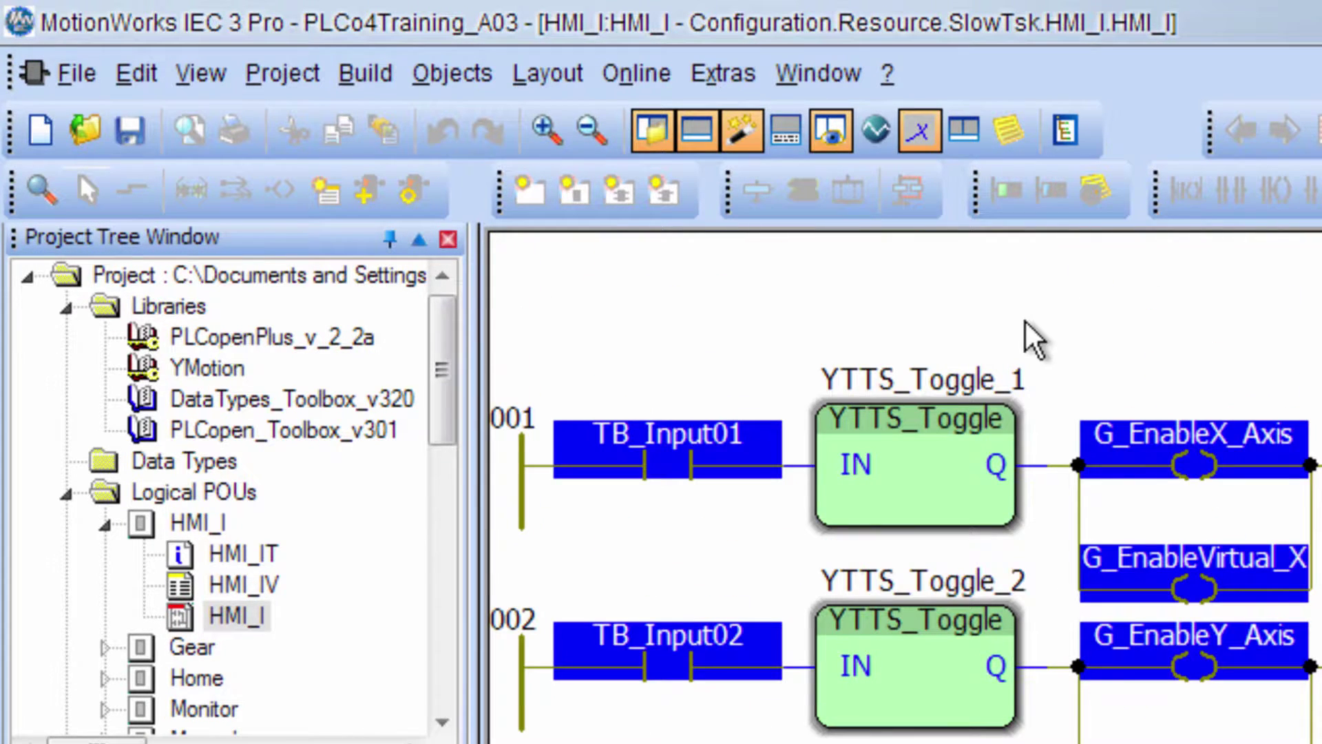
# - Select the TB_Input01 contact and turn on Toggle Boolean Values
pyautogui.click(669, 465)
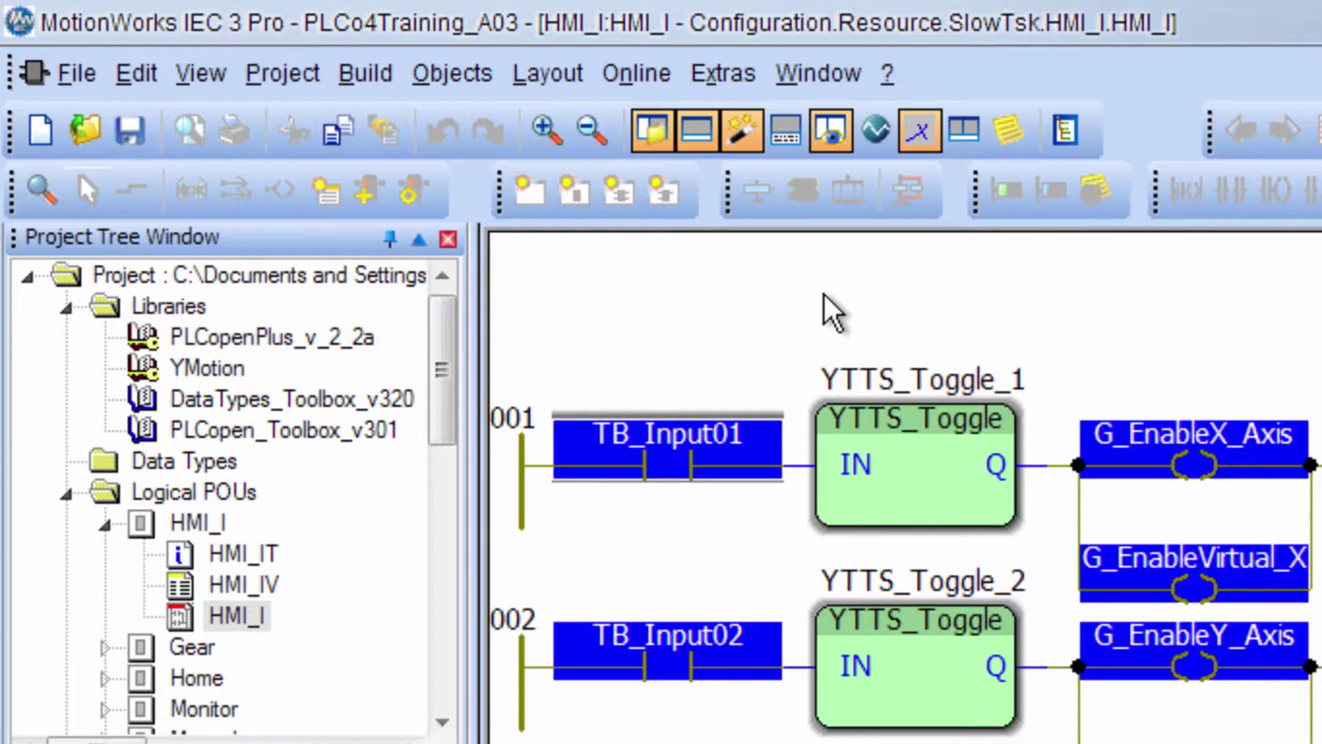
pyautogui.click(628, 74)
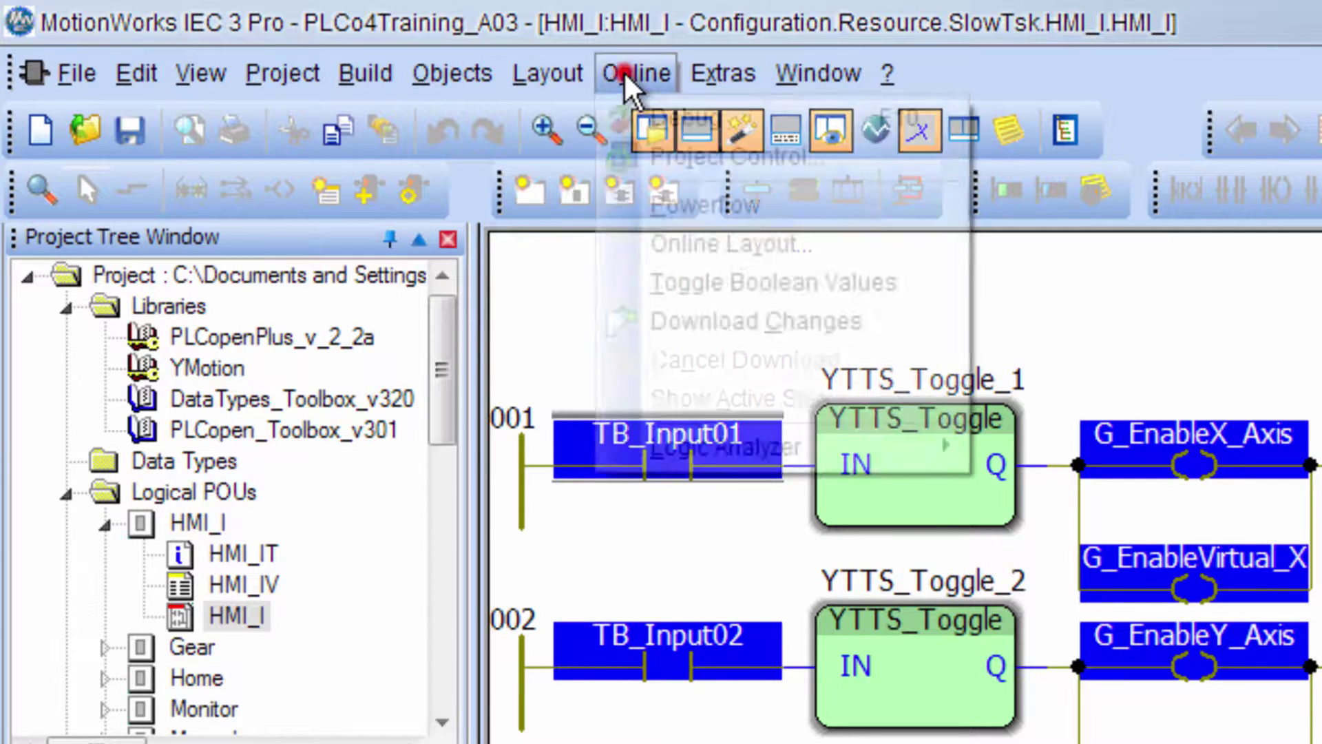
pyautogui.click(665, 282)
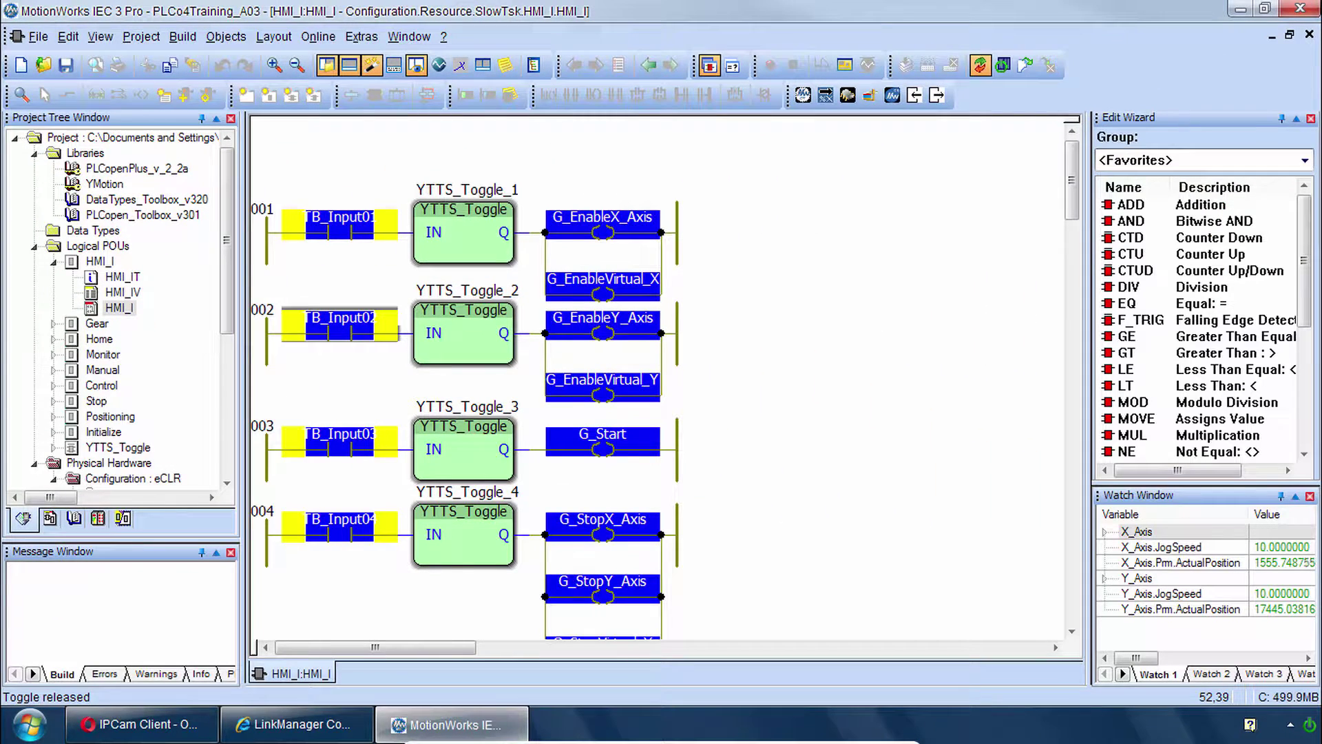
# - Restore the window and toggle TB_Input01 and TB_Input02 on to enable the X and Y axes
pyautogui.click(1264, 8)
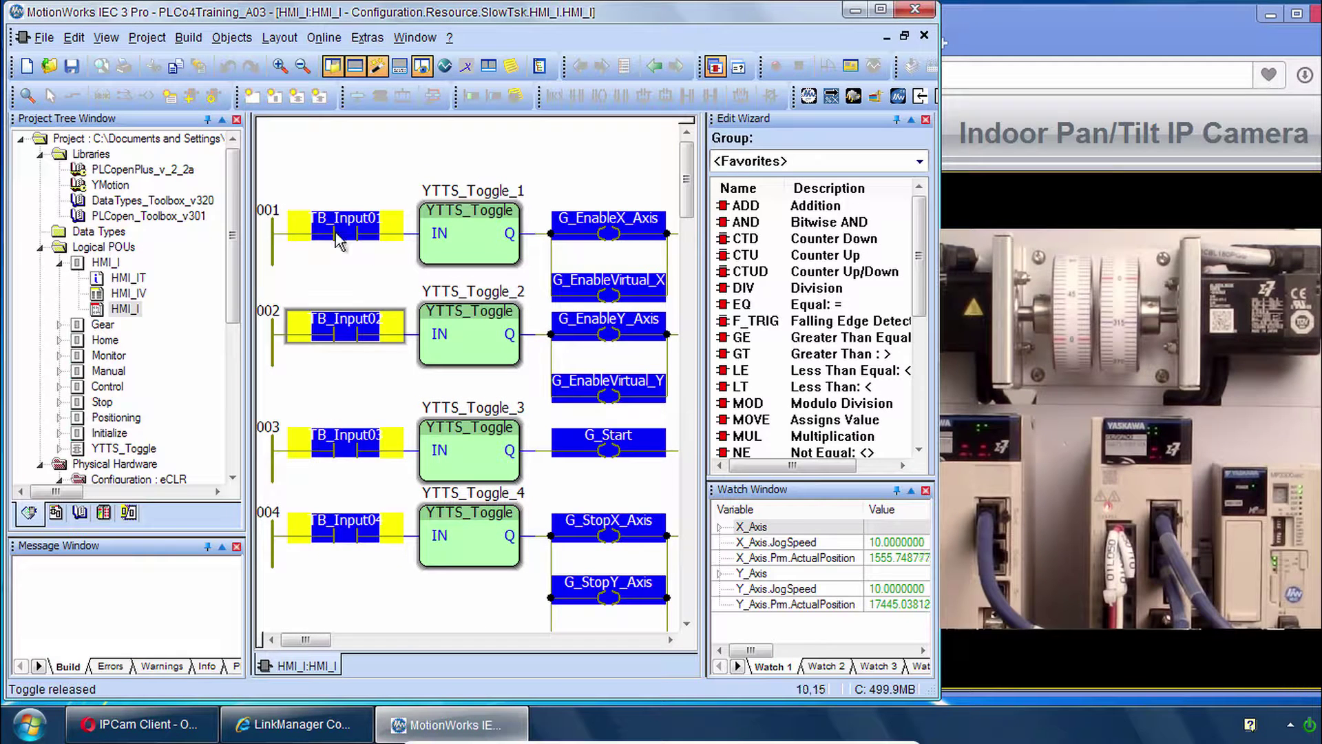
pyautogui.moveTo(336, 239)
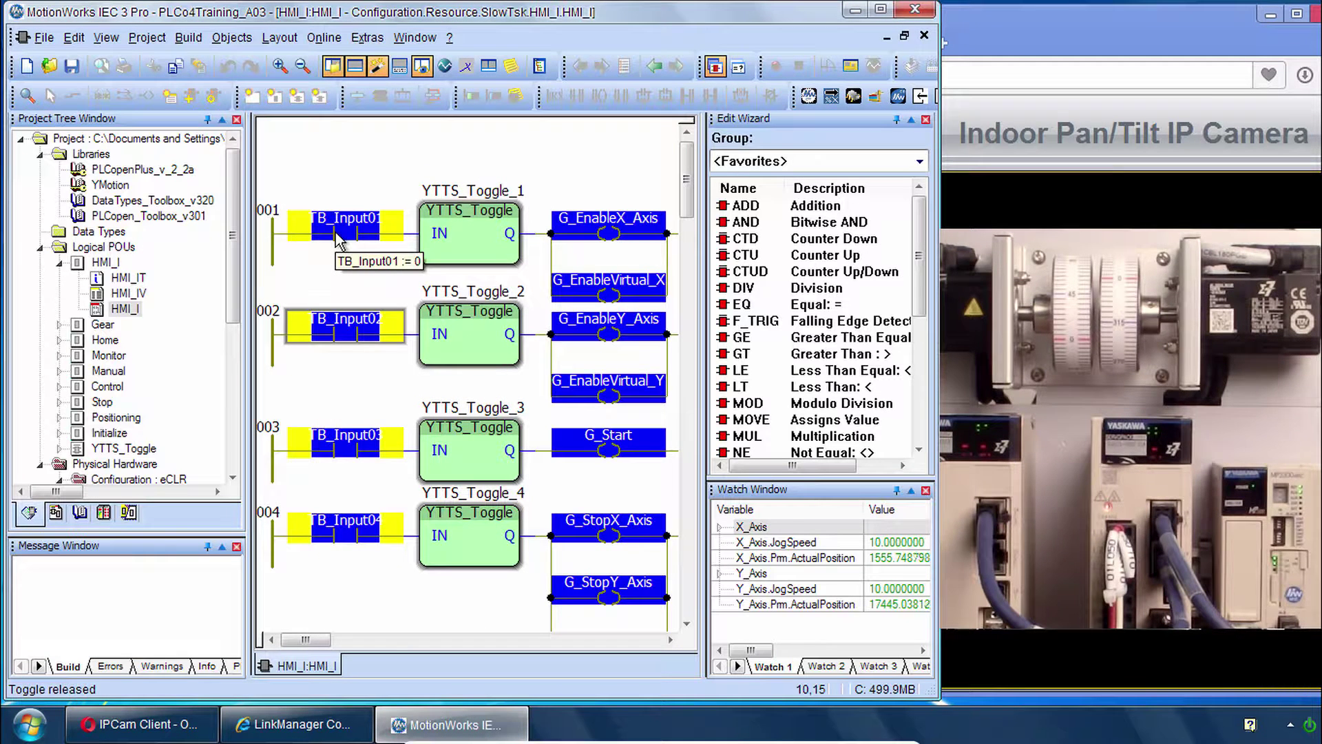
pyautogui.click(336, 239)
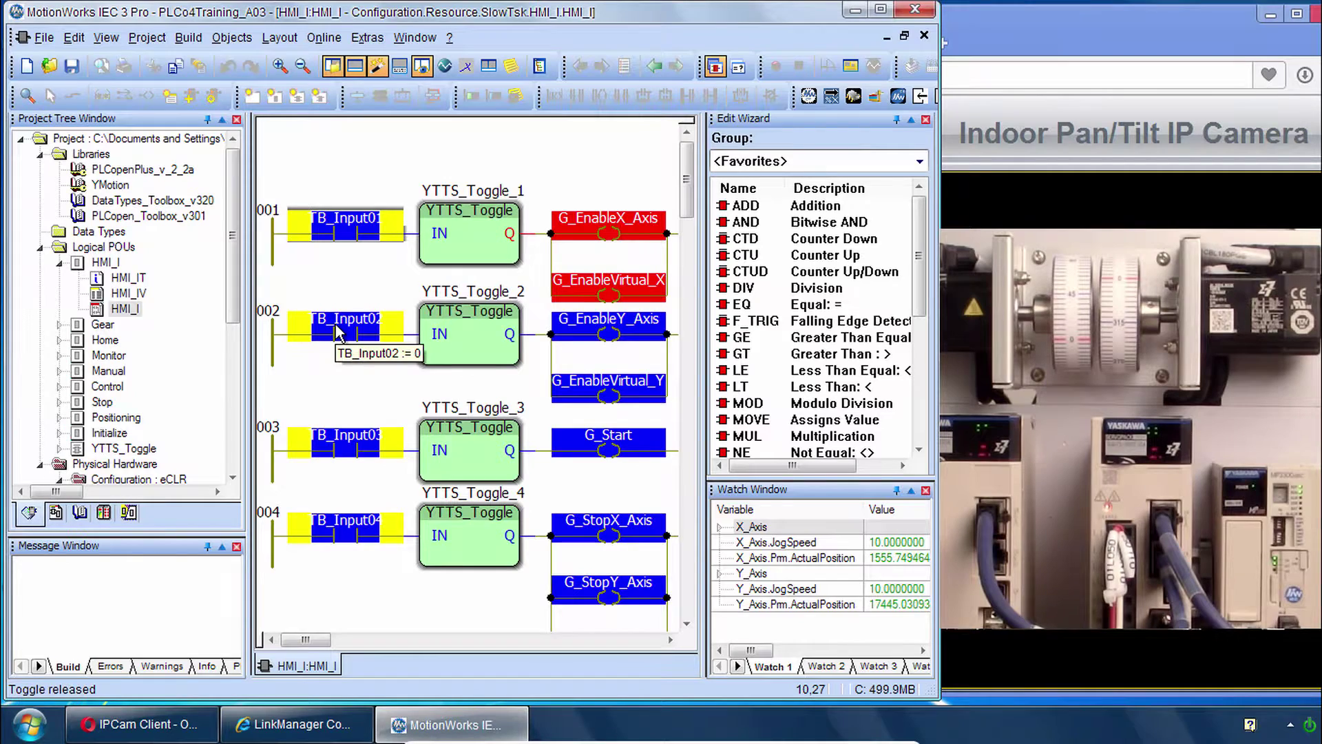
pyautogui.click(336, 324)
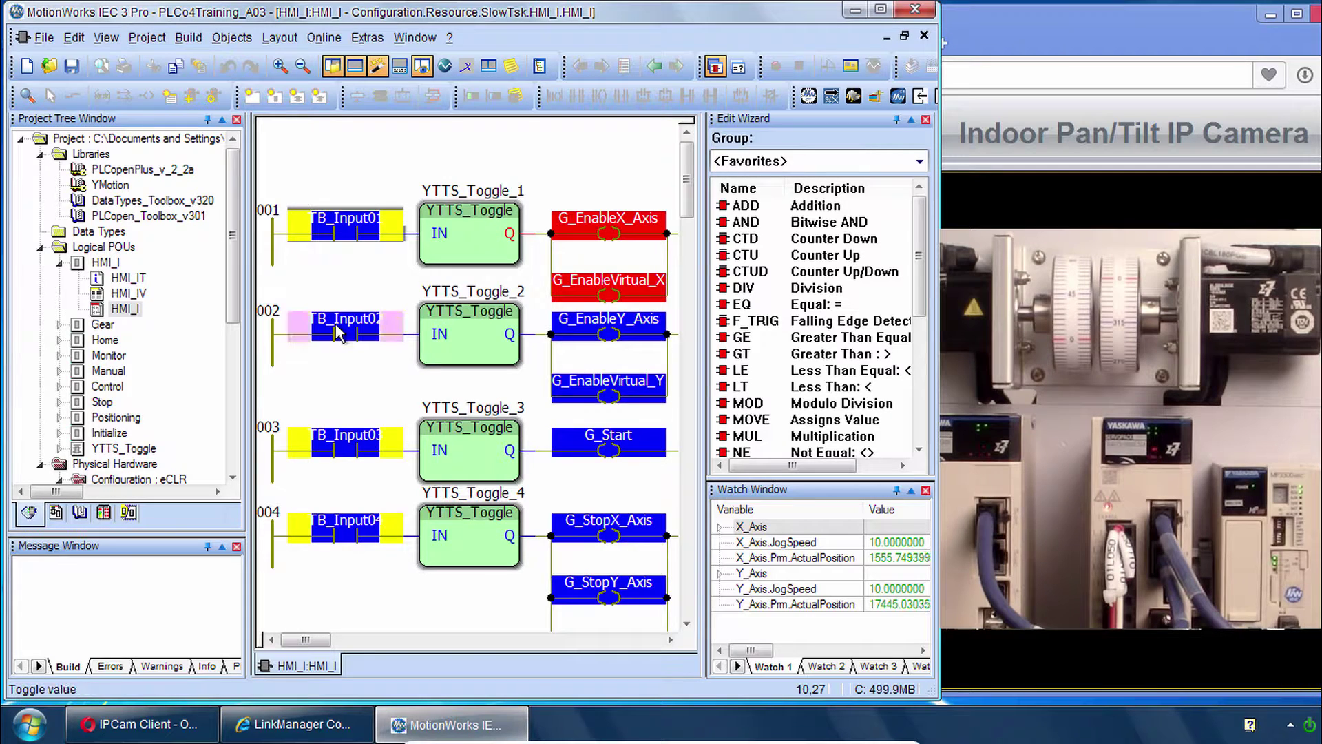
# - Jog X forward and reverse, then Y forward, leaving all jog outputs off
pyautogui.scroll(-6, 340, 348)
pyautogui.scroll(-3, 340, 348)
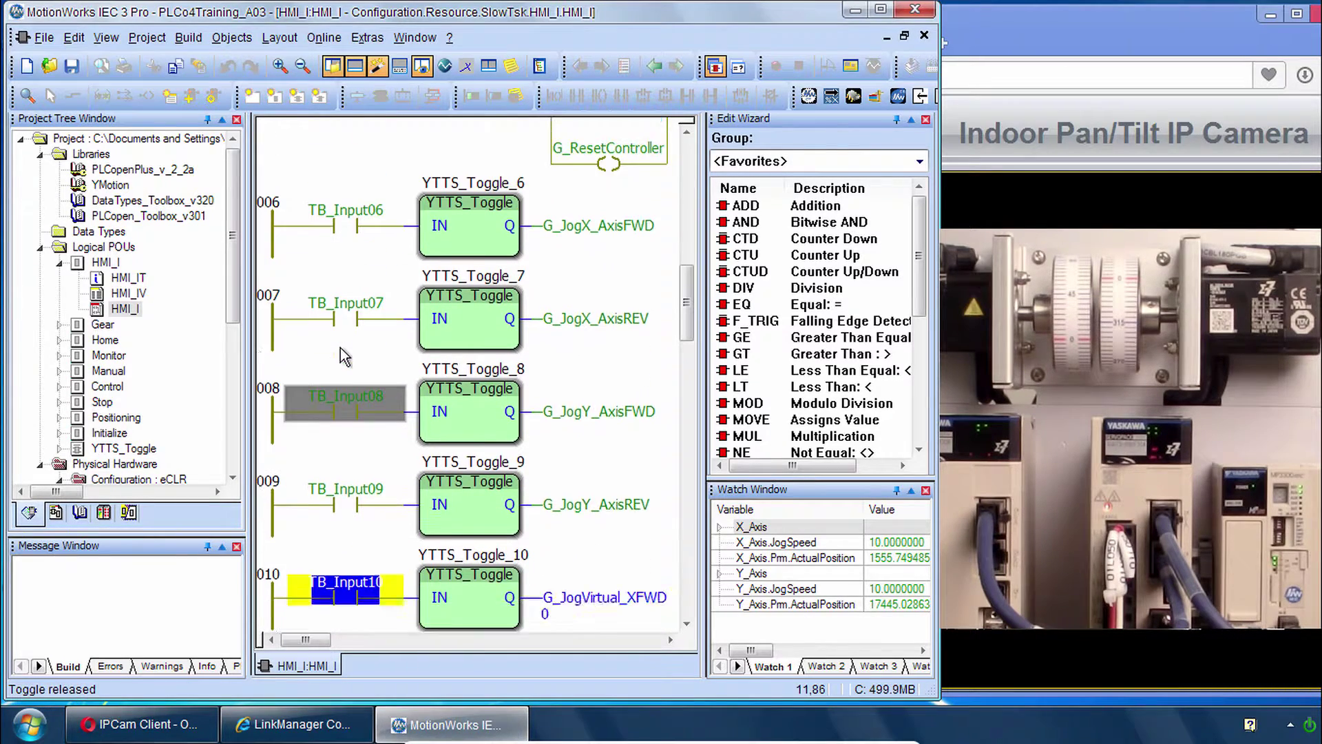
pyautogui.moveTo(344, 163)
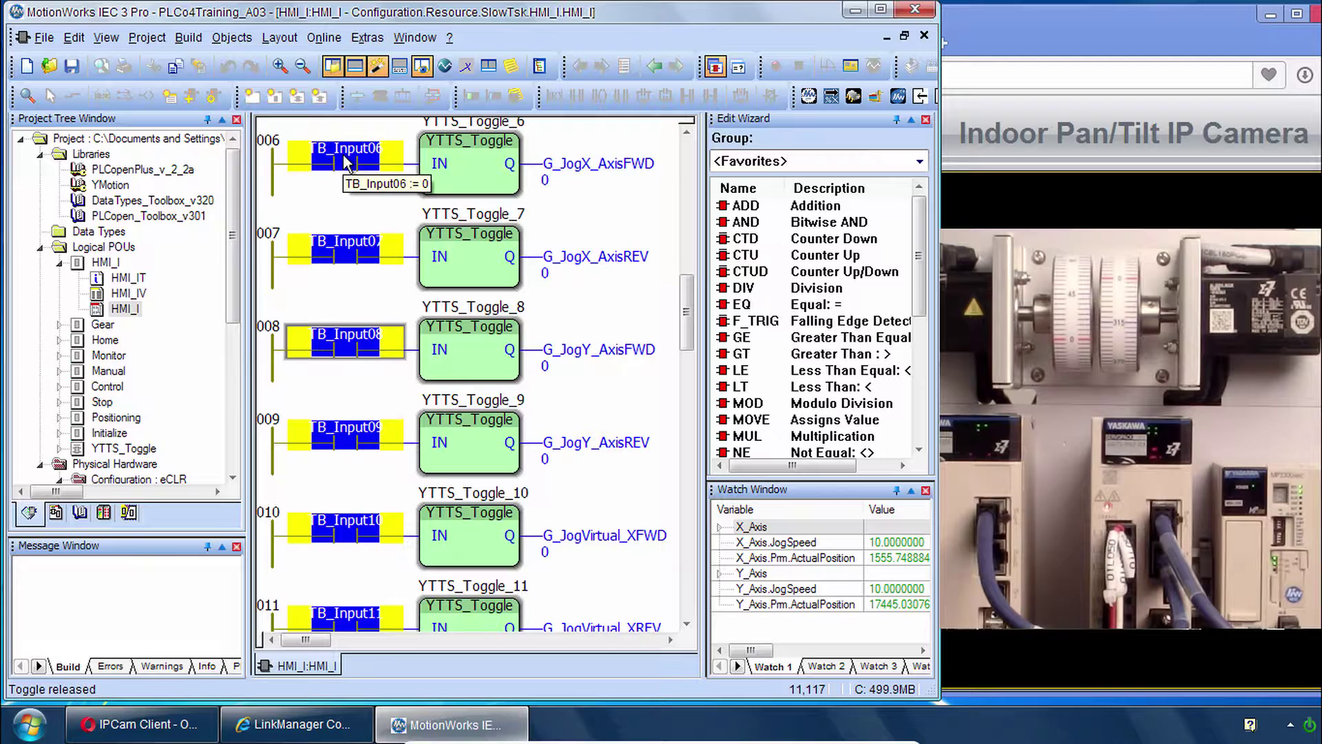
pyautogui.click(344, 163)
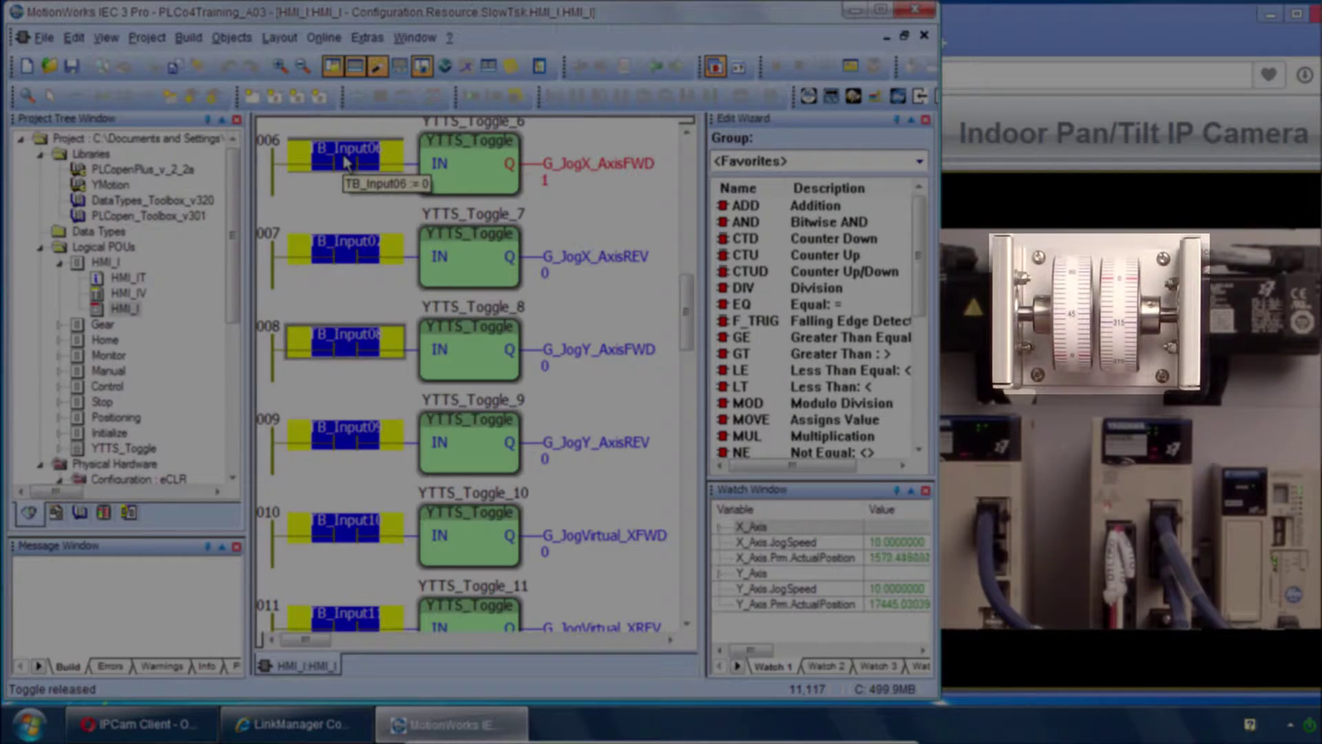
pyautogui.click(344, 164)
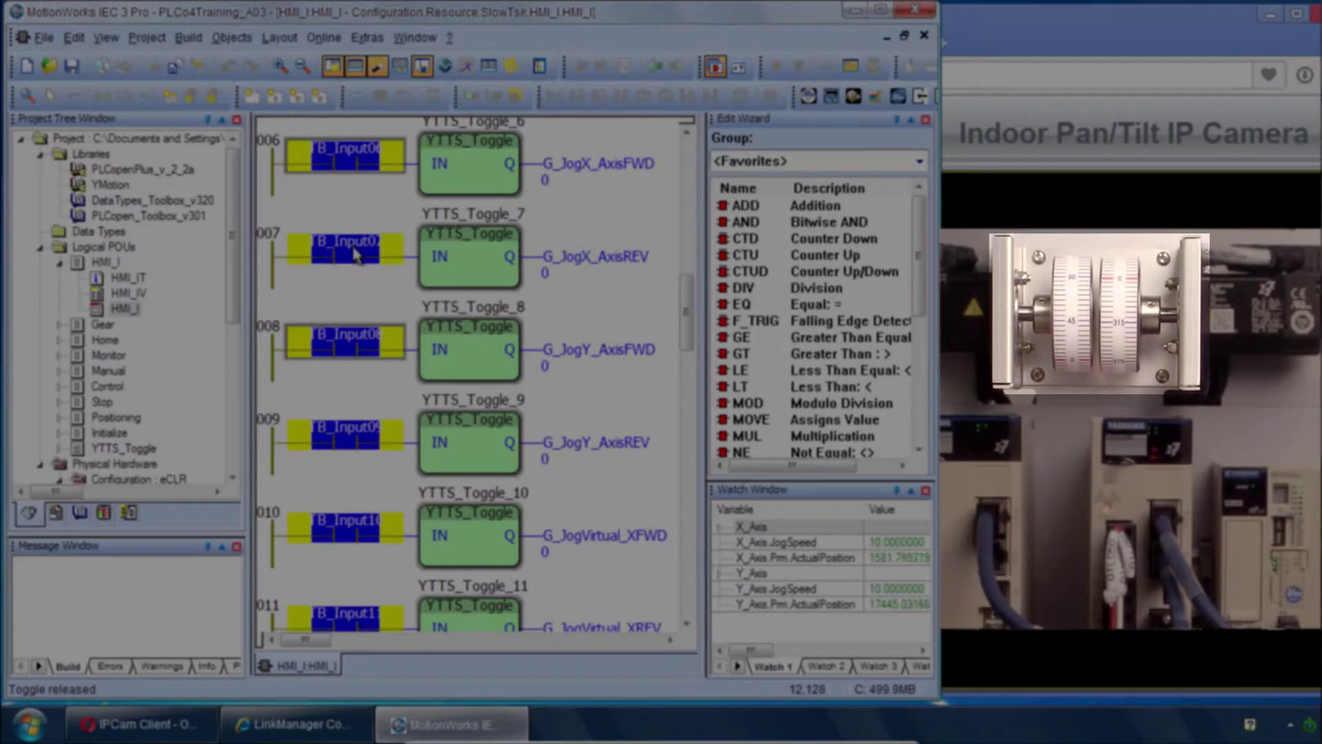
pyautogui.moveTo(355, 255)
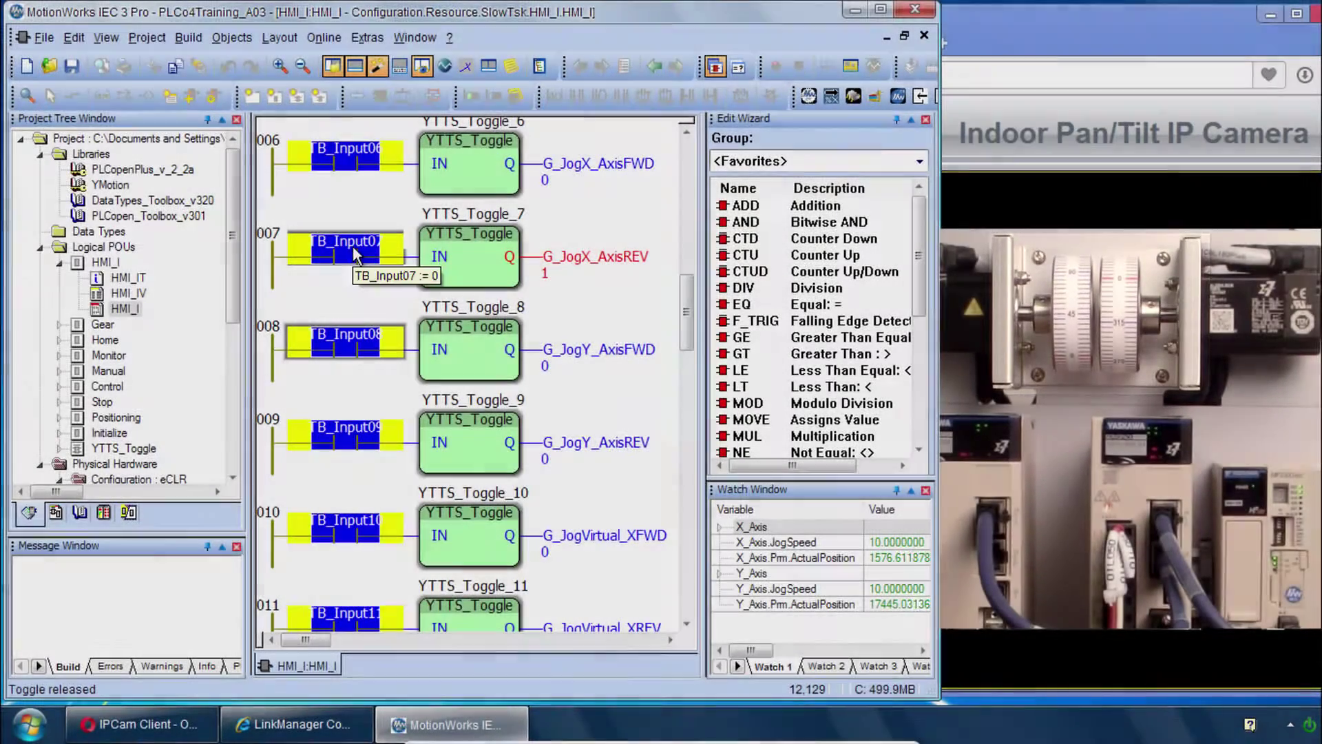
pyautogui.click(355, 255)
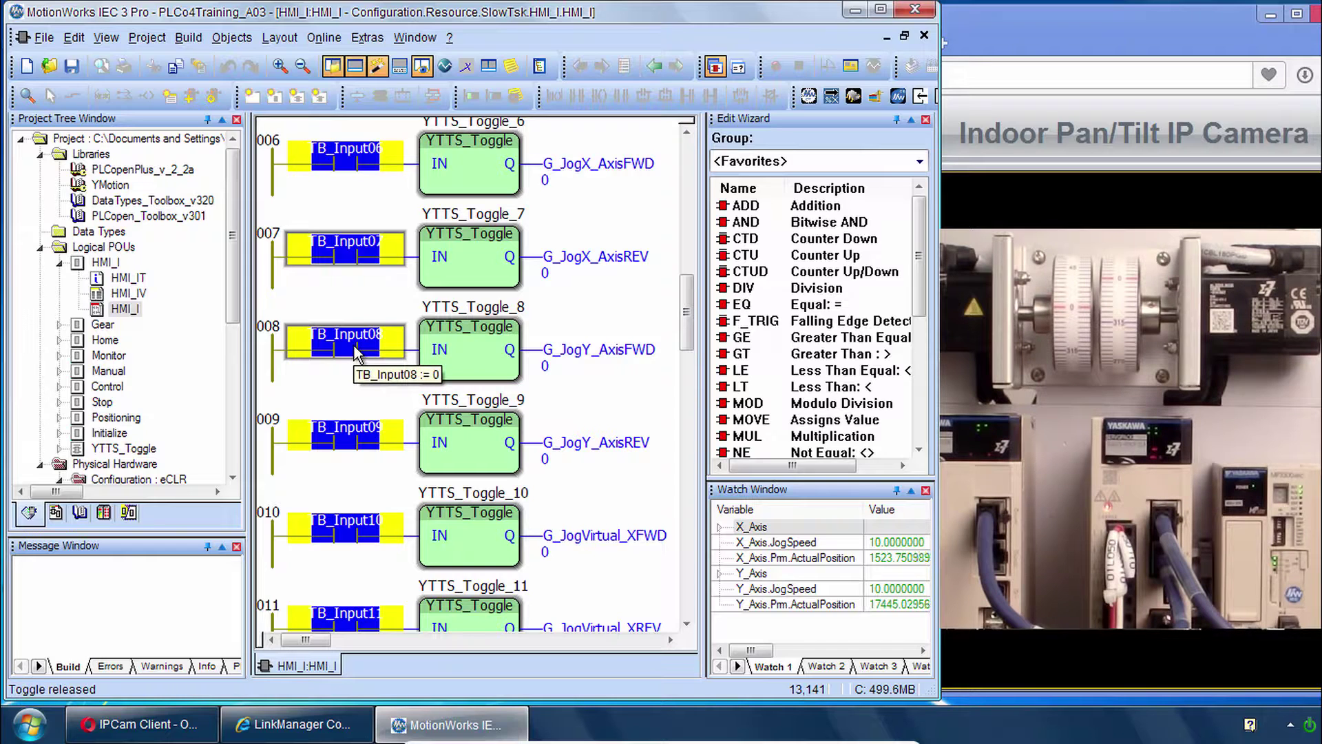
pyautogui.click(356, 353)
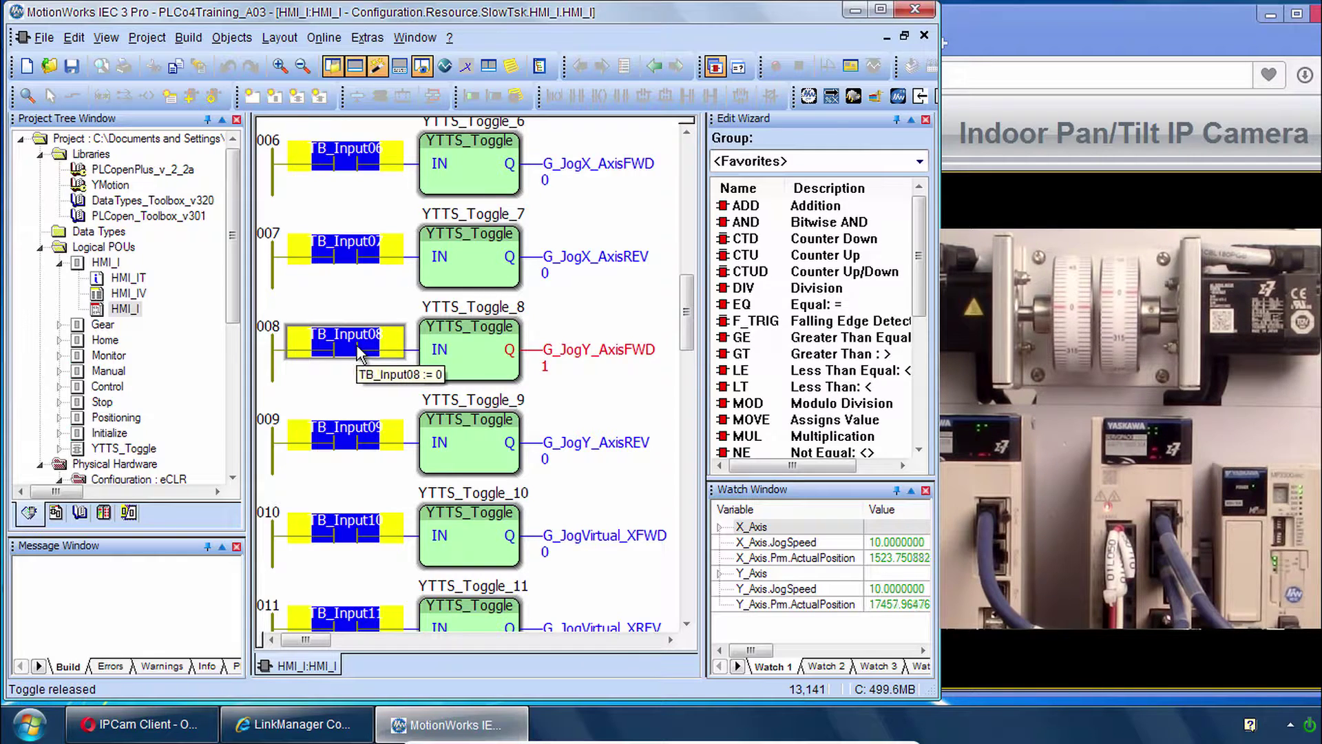
pyautogui.click(357, 354)
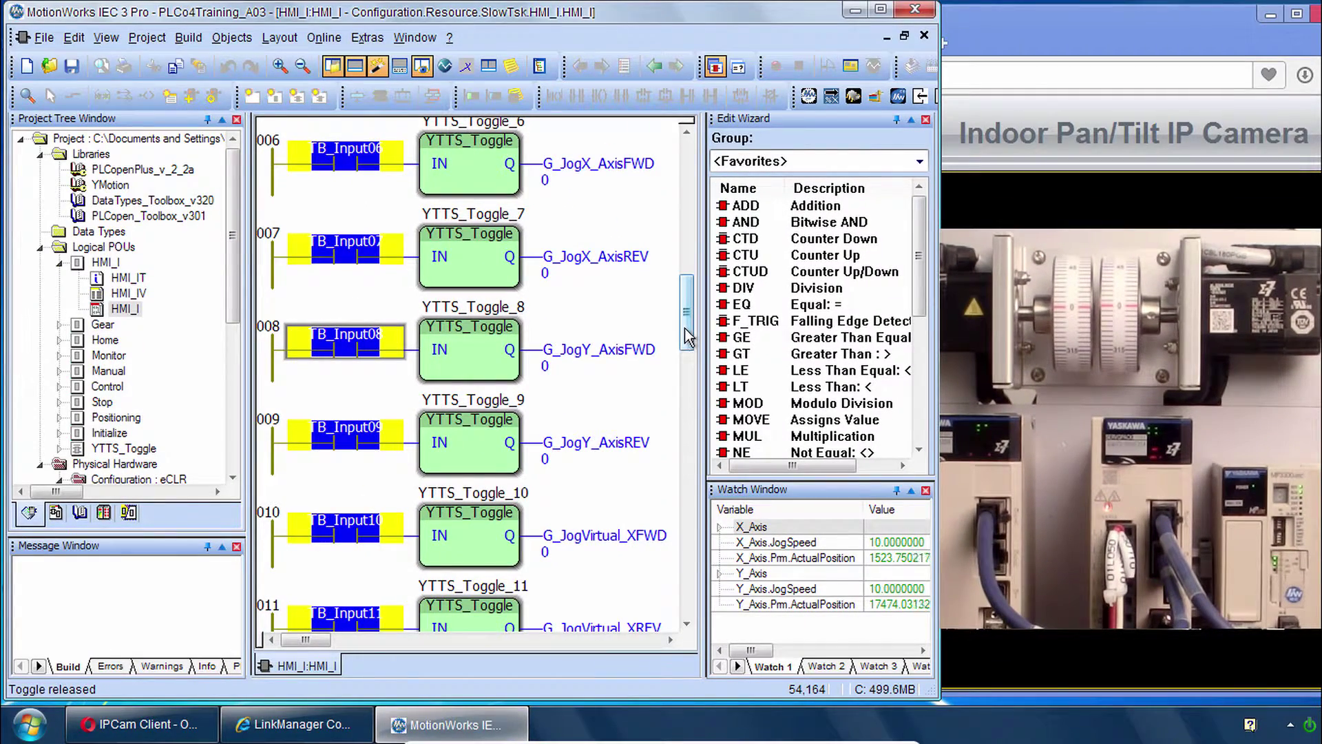
# - Scroll to rung 013 and pulse TB_Input13 to zero both axis positions
pyautogui.moveTo(685, 328); pyautogui.dragTo(685, 390)
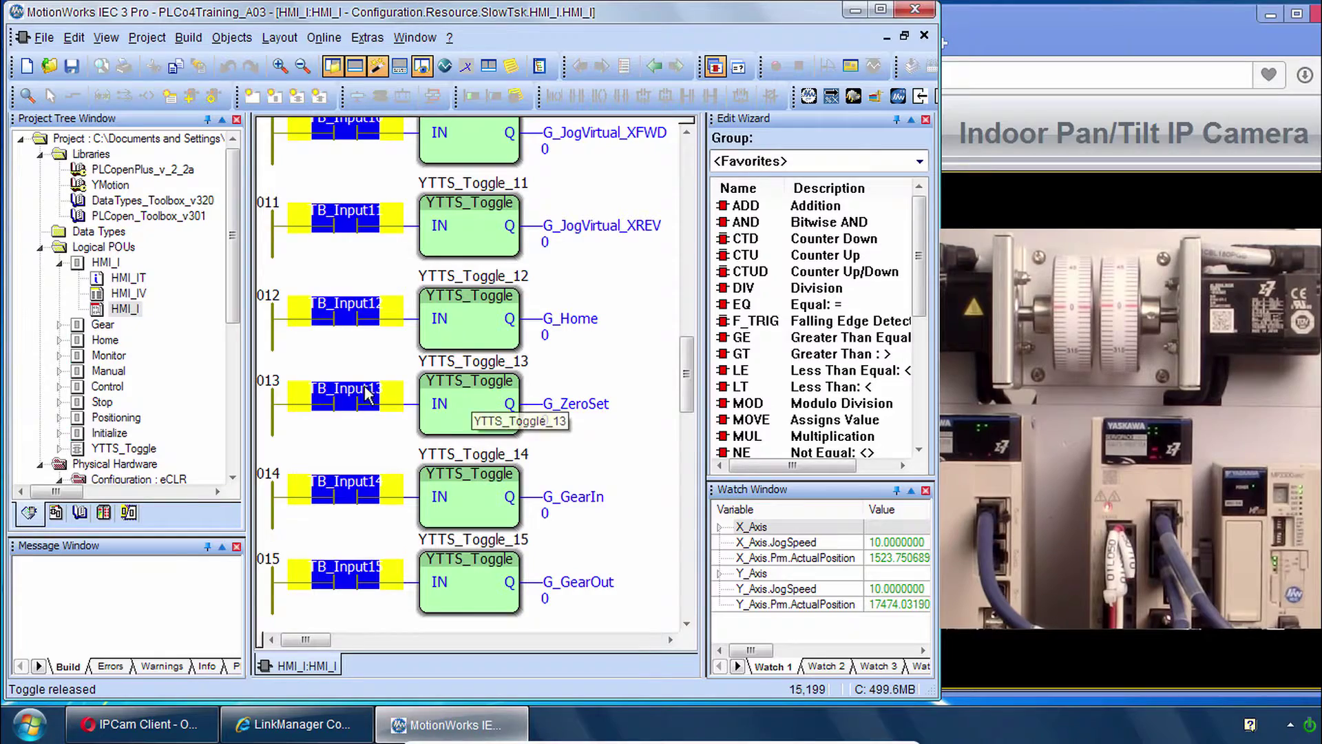
pyautogui.click(344, 402)
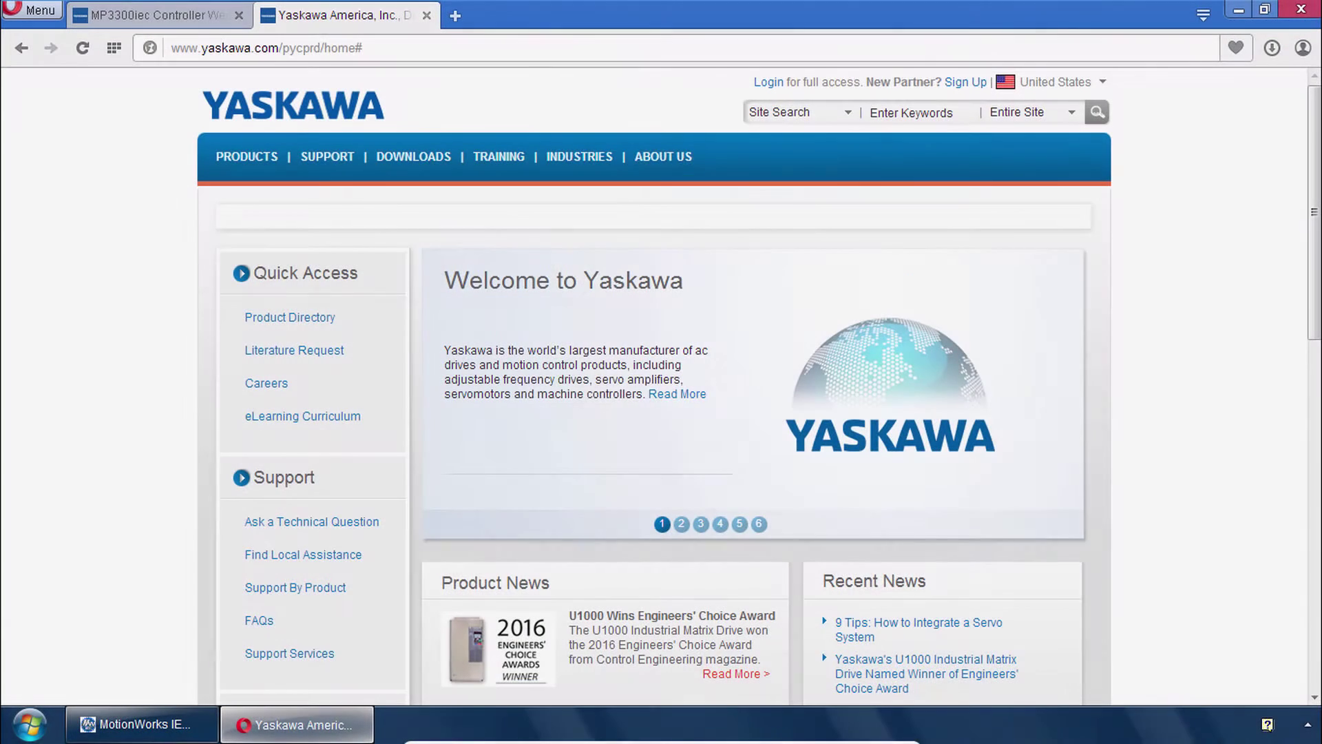
# - Load yaskawa.com/iec in Opera and scroll through the MPiec Series controller listing
pyautogui.click(329, 52)
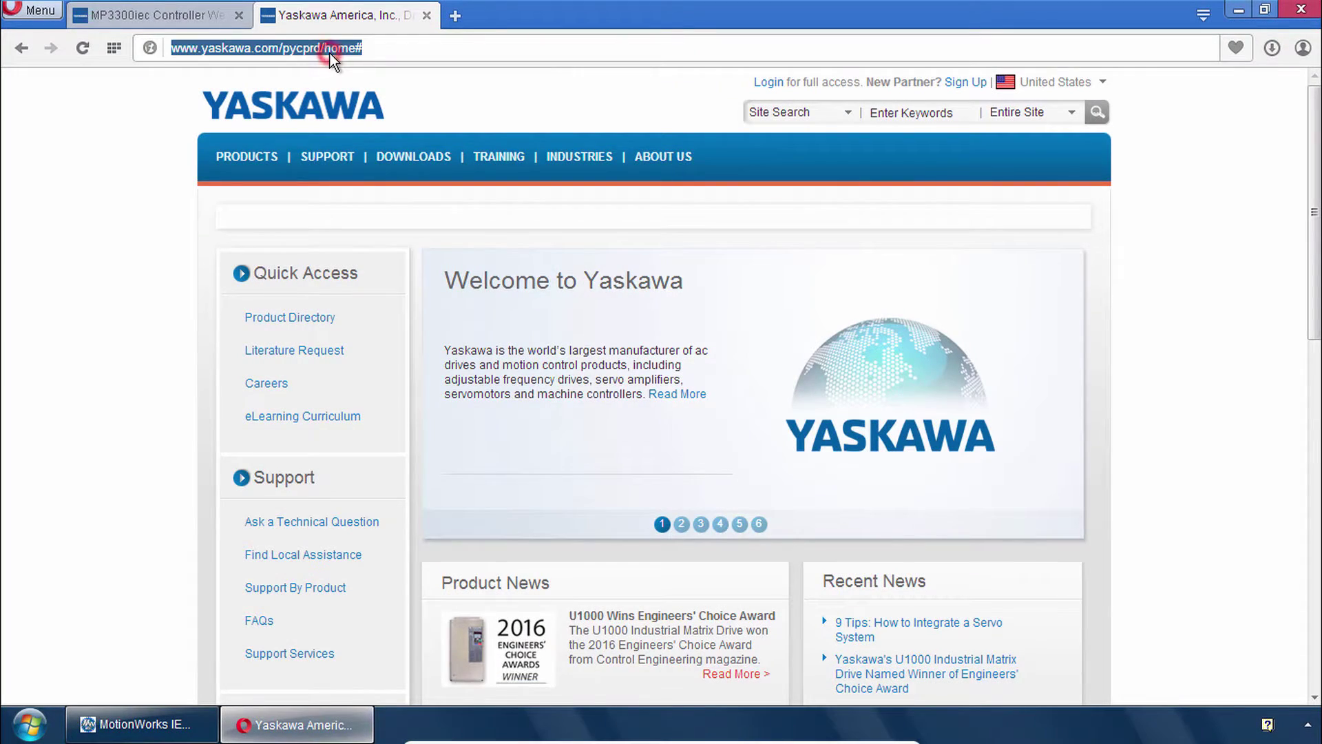
pyautogui.write('yaskawa.com/')
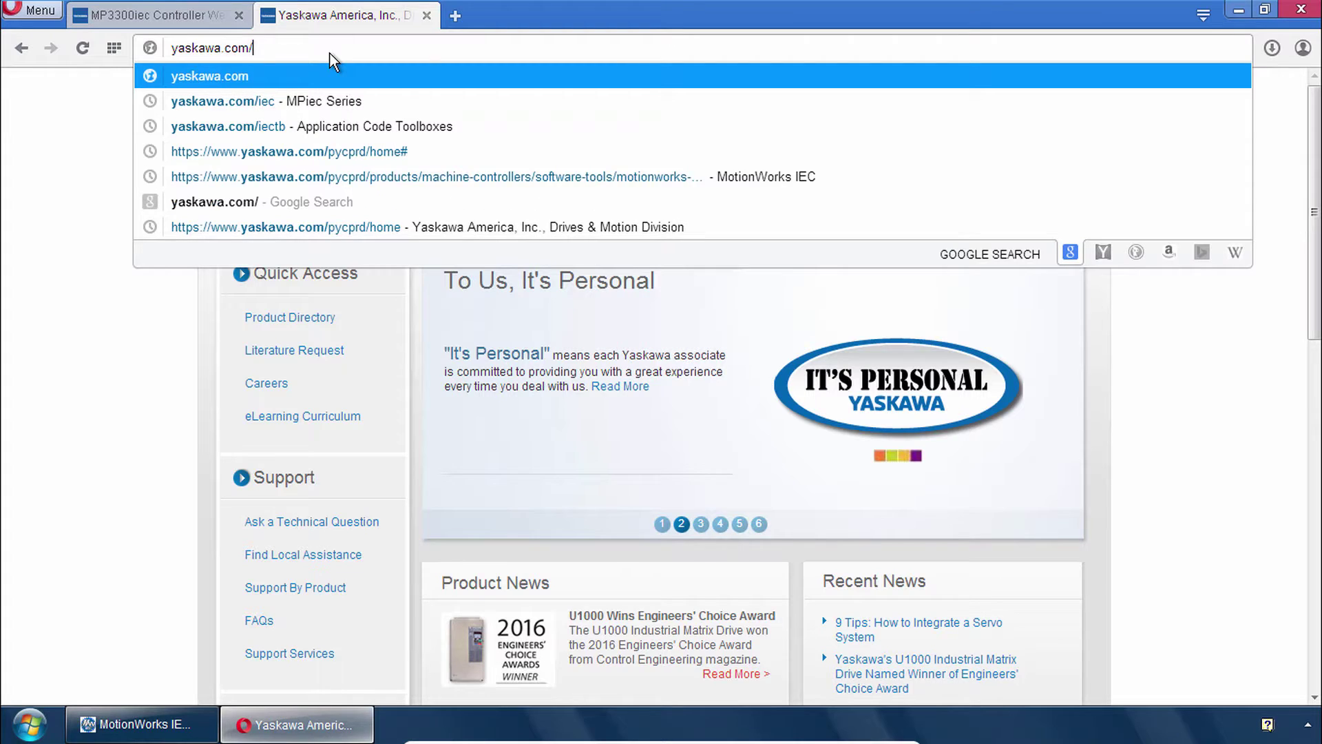
pyautogui.write('iec')
pyautogui.press('Return')
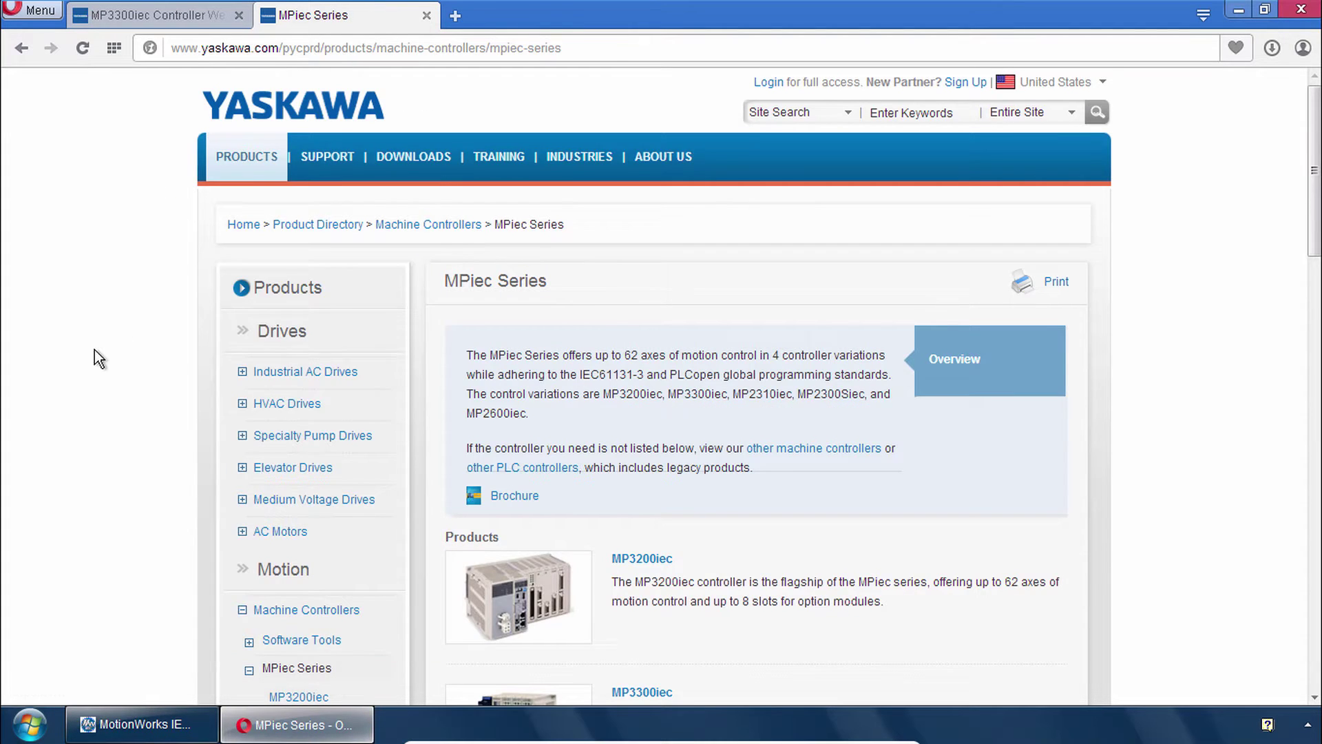
pyautogui.scroll(-3, 102, 353)
pyautogui.scroll(-3, 102, 354)
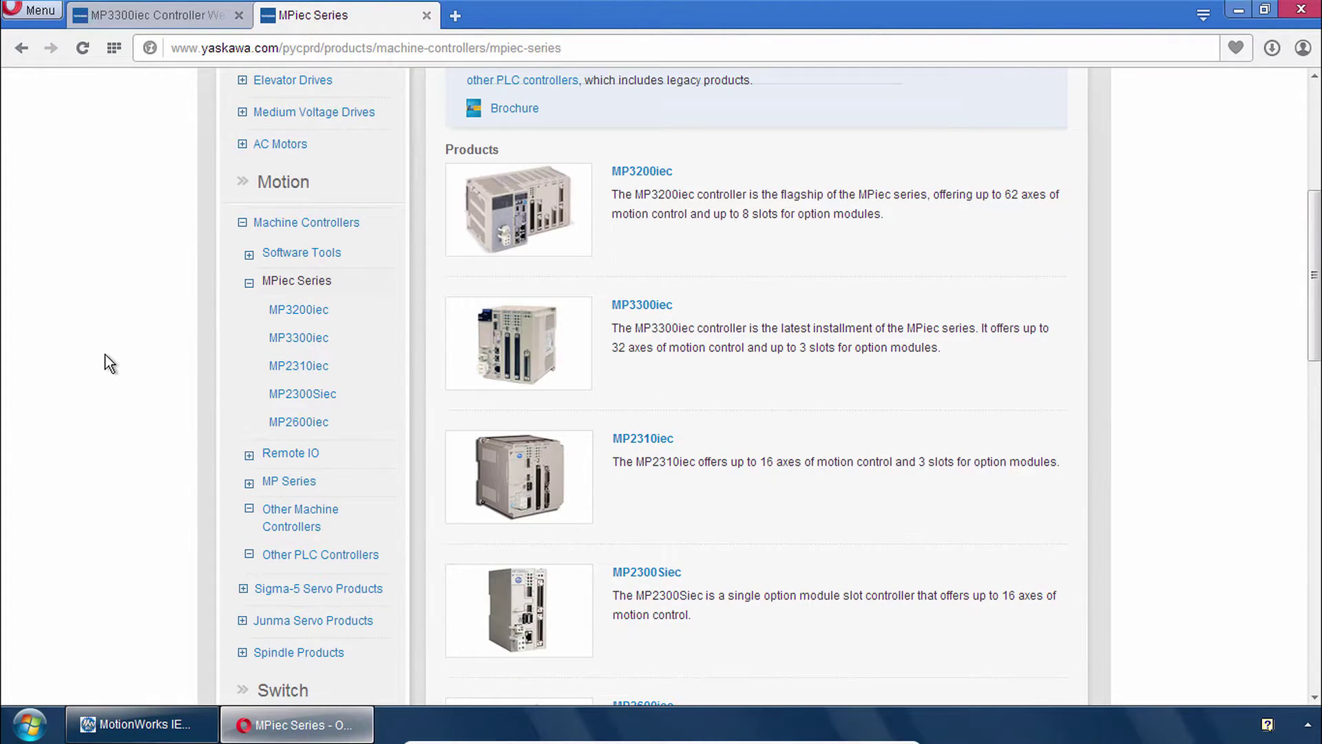